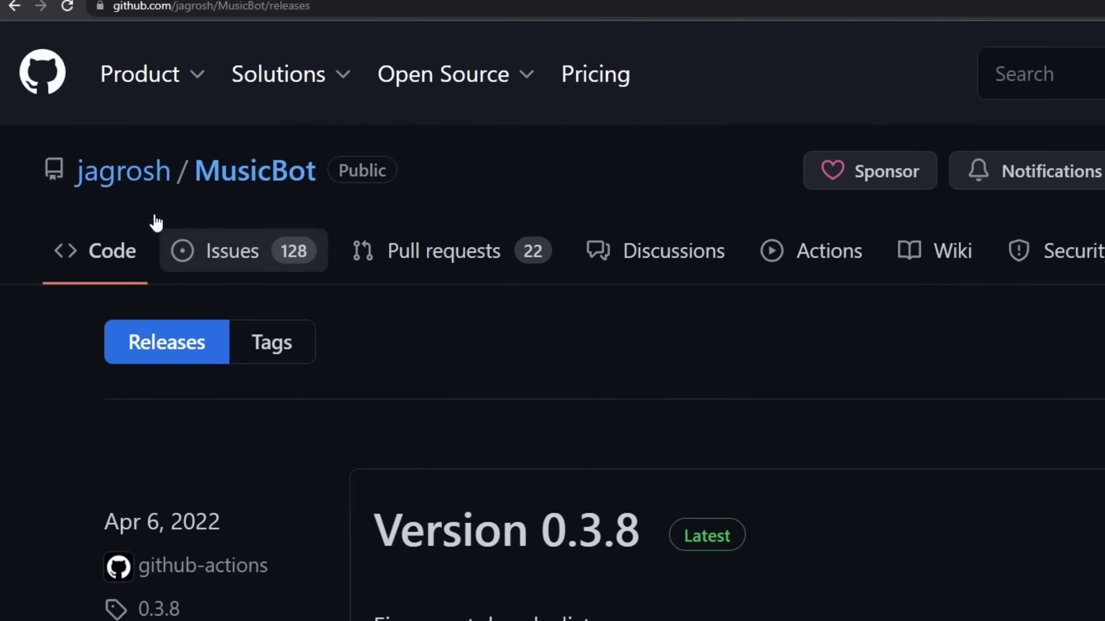
Download JMusicBot-0.3.8.jar (31.6 MB) from the Version 0.3.8 release assets
mouse_move(129, 200)
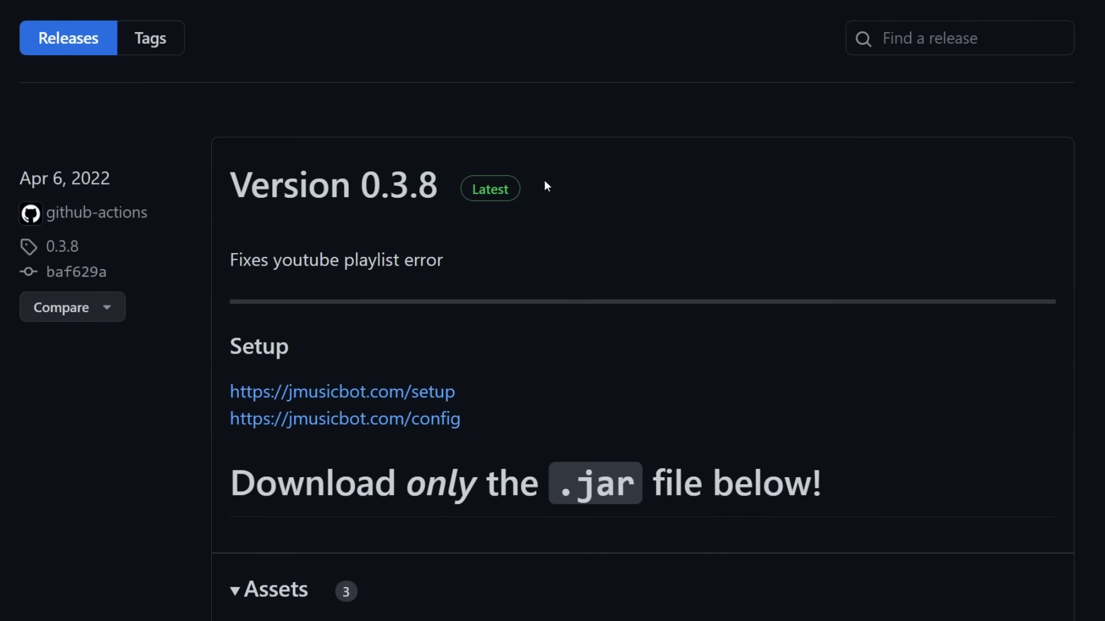
scroll(477, 211, down, 5)
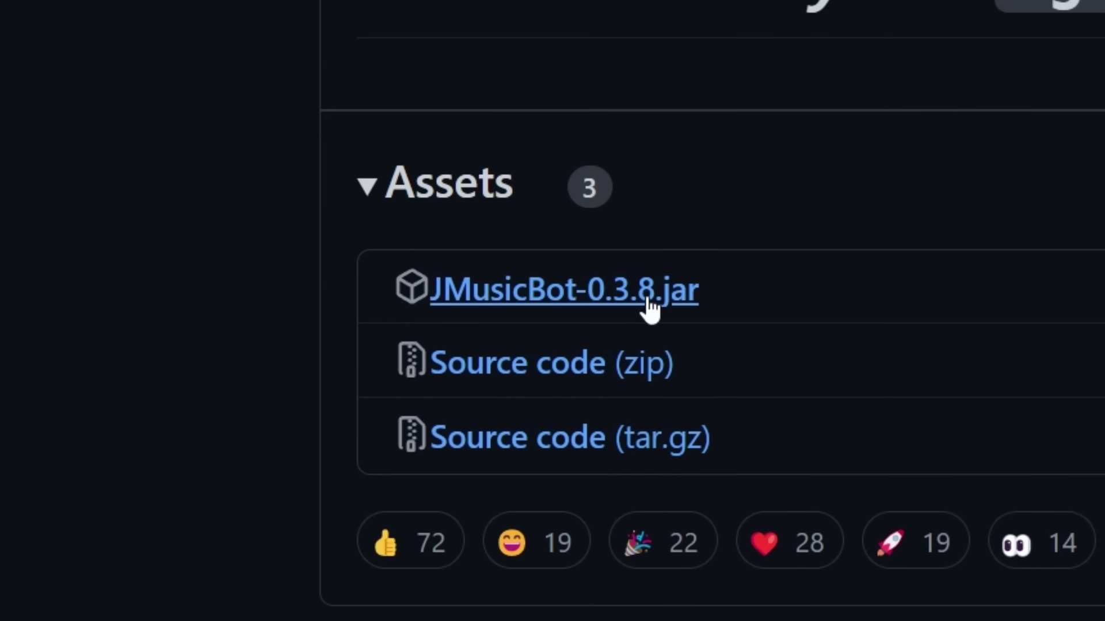
click(649, 302)
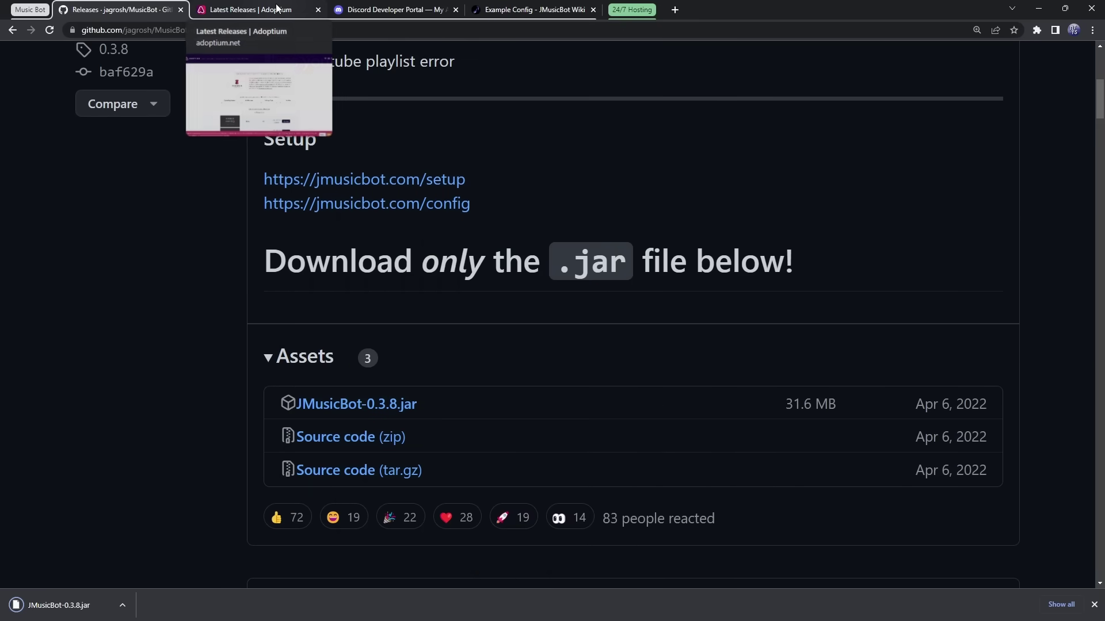
Filter Adoptium Temurin 17 releases to Windows, x64, JRE and download the .msi installer
click(277, 10)
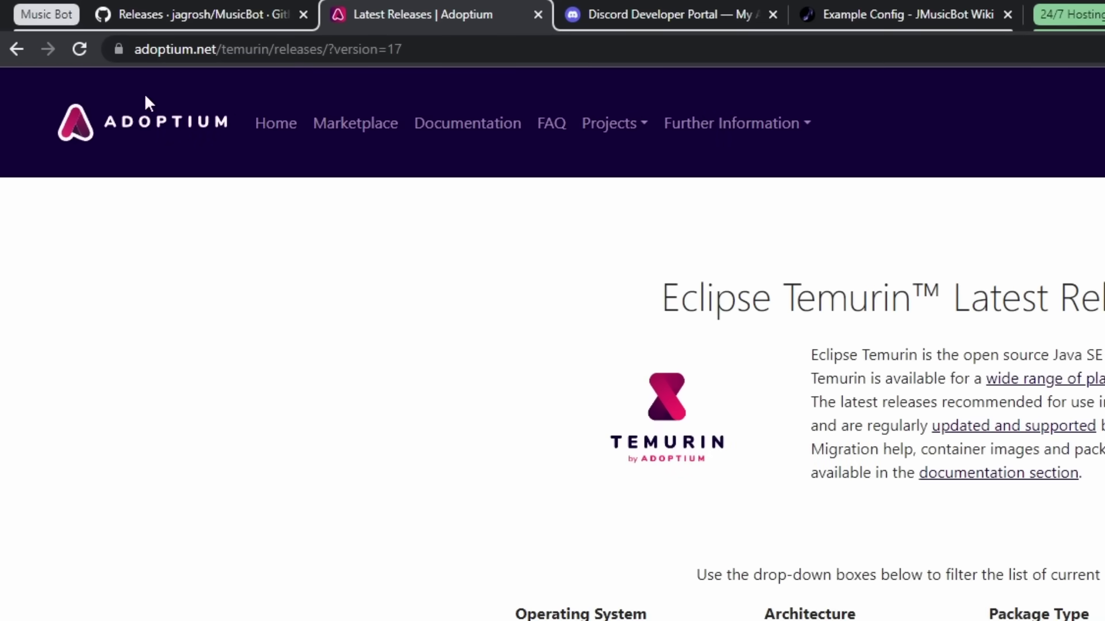
scroll(742, 440, down, 5)
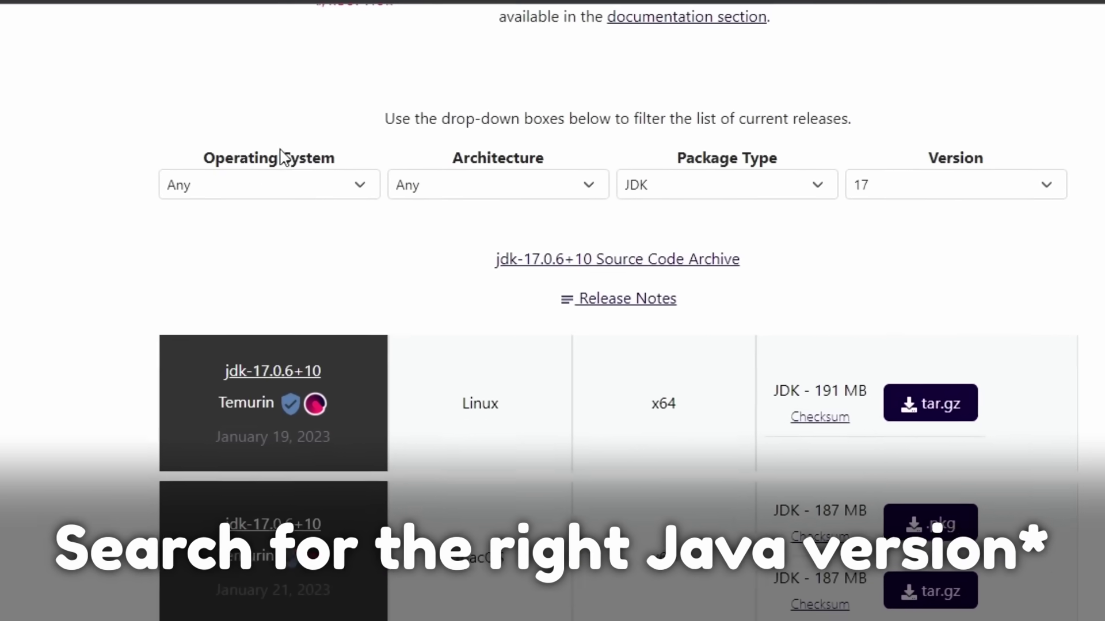
click(262, 190)
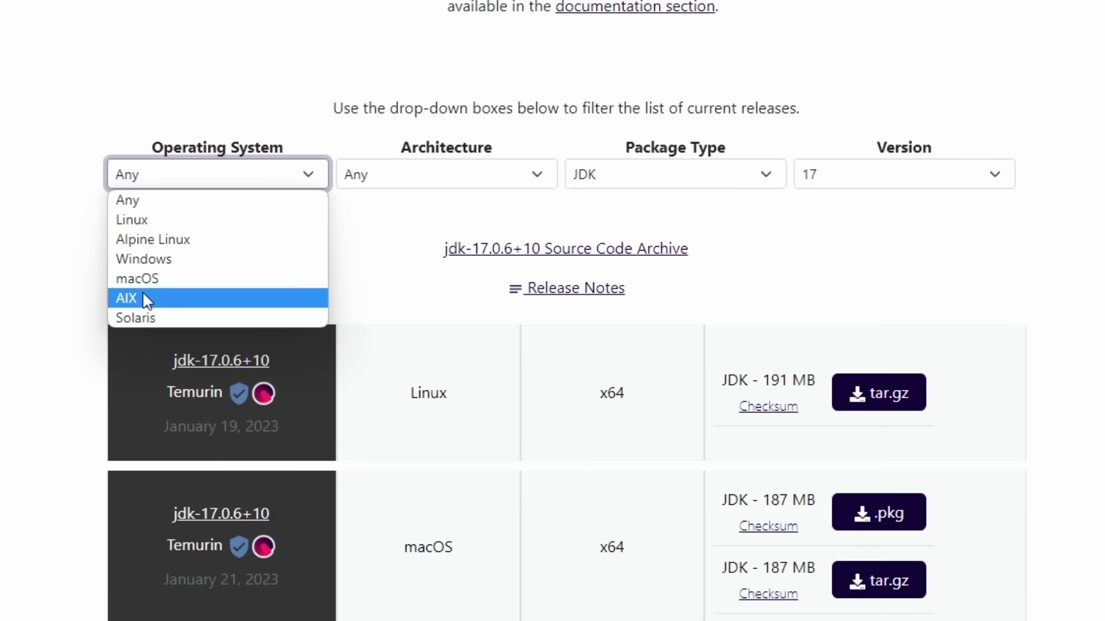
click(143, 260)
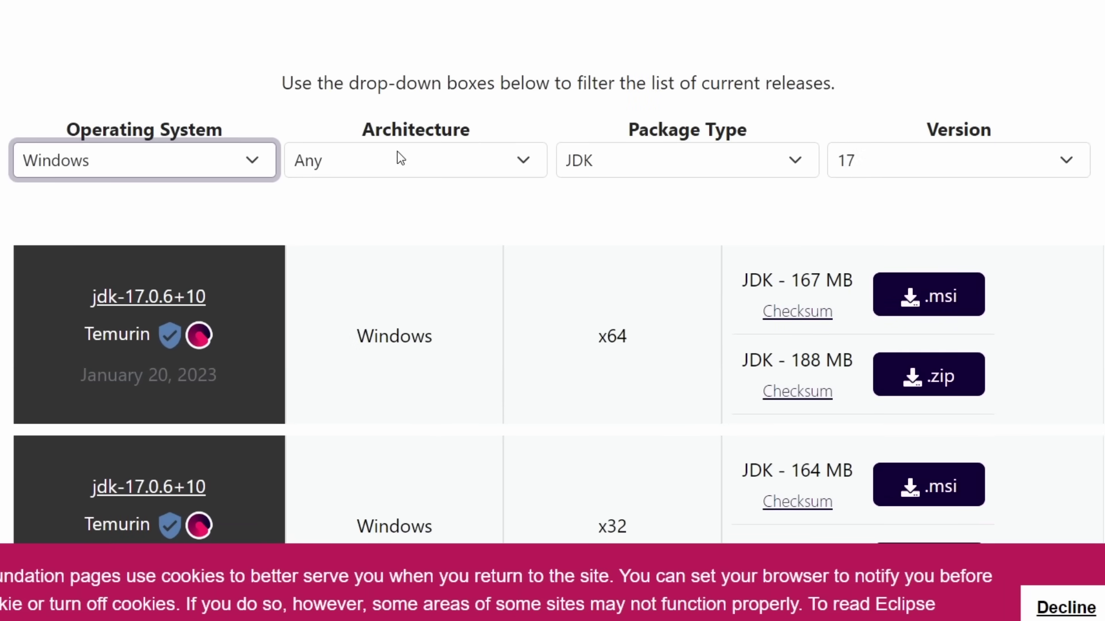
click(432, 170)
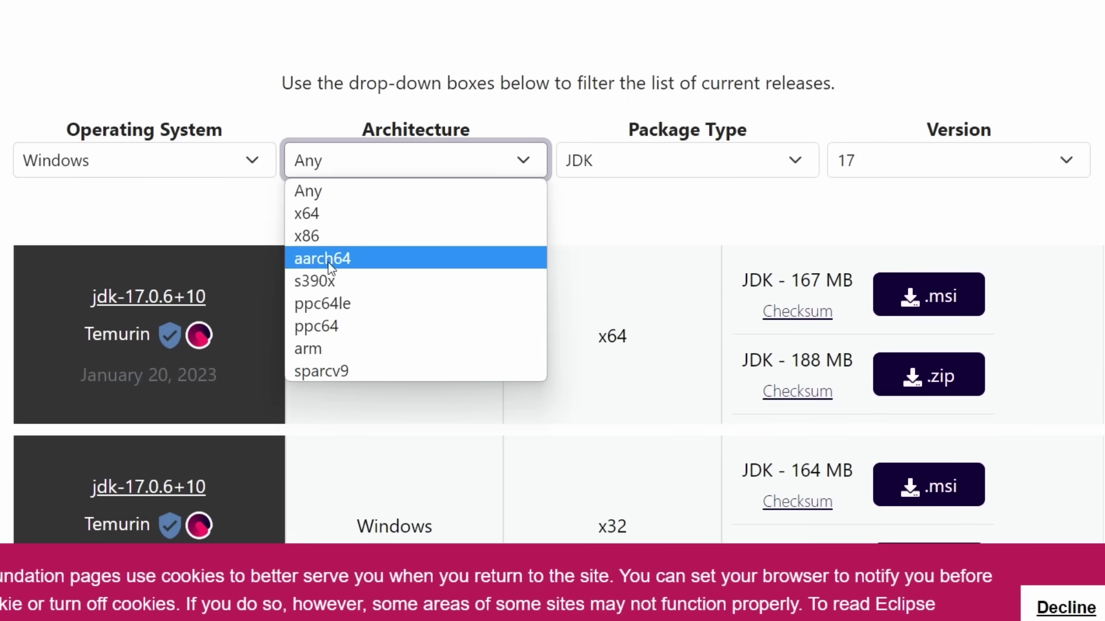
click(309, 214)
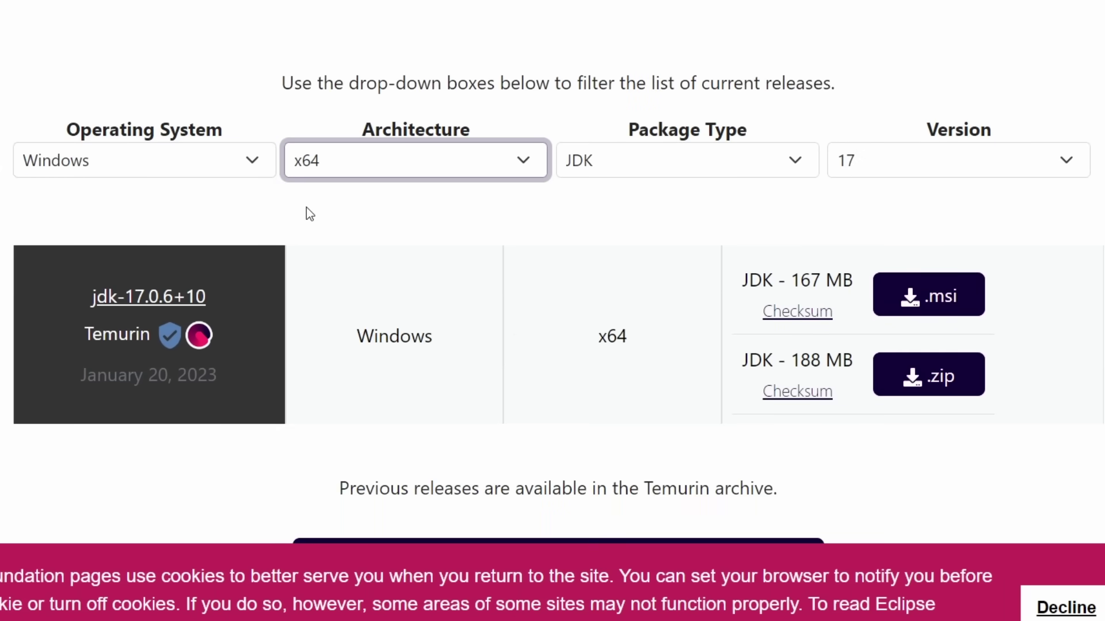
click(715, 165)
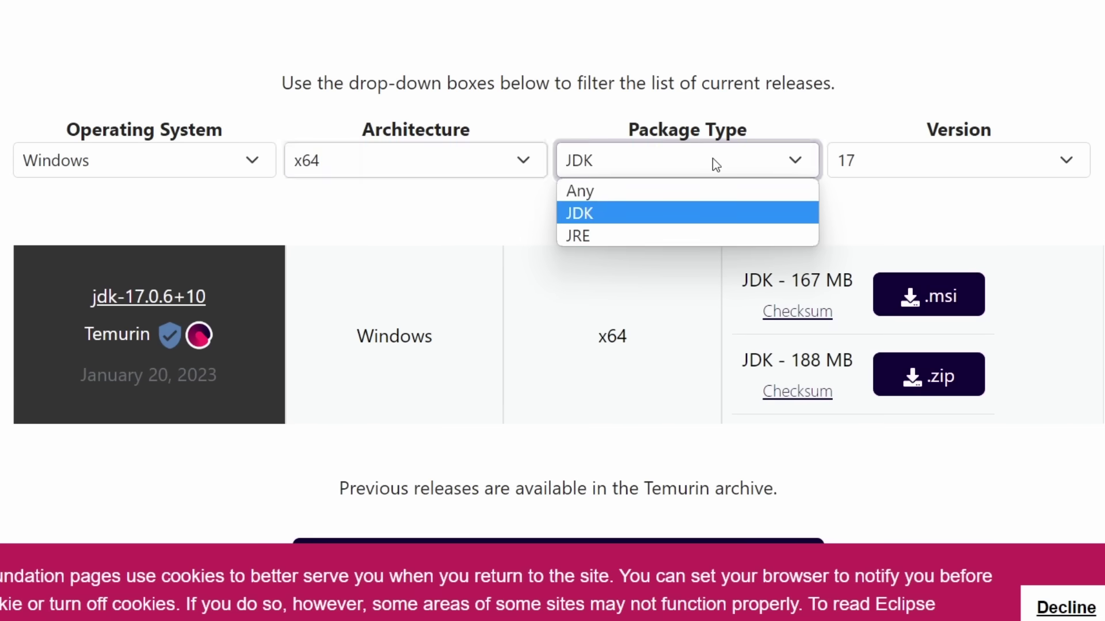
click(603, 237)
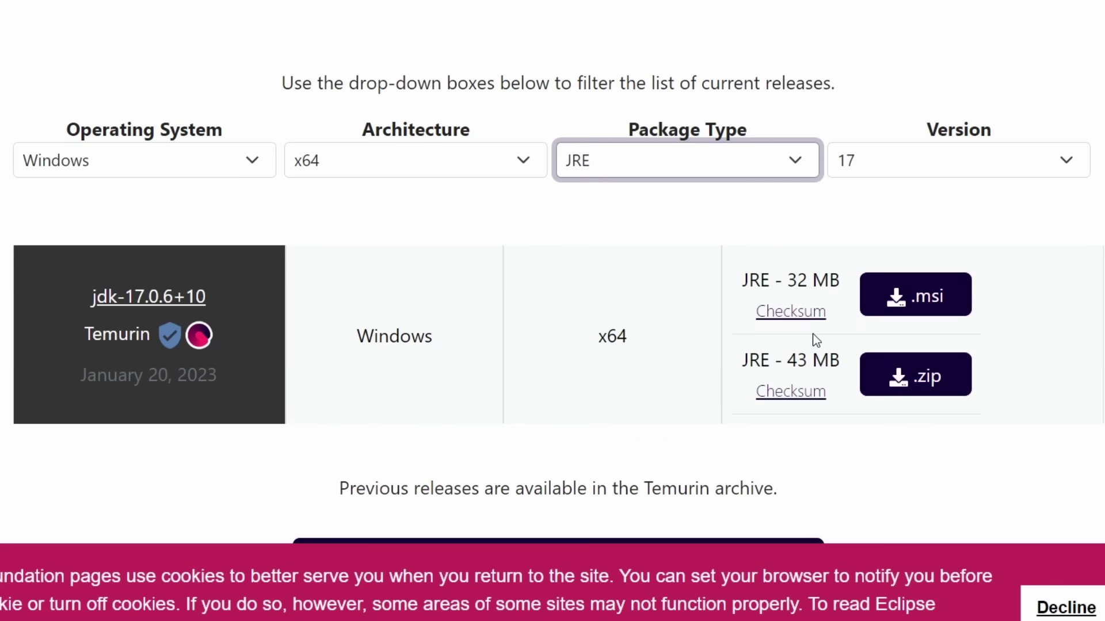
click(925, 311)
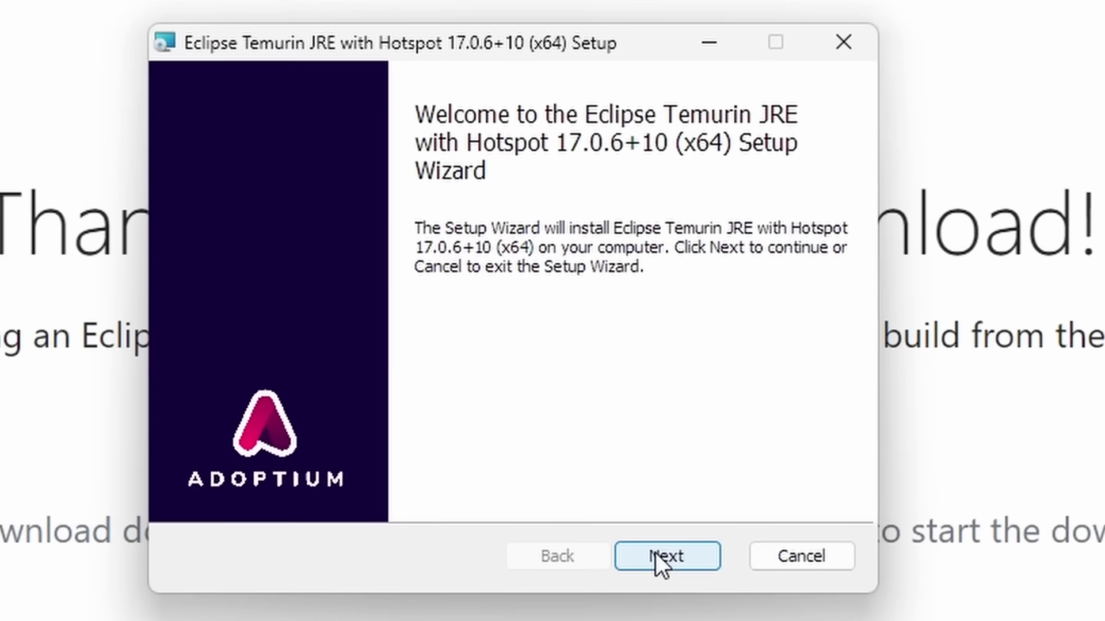
Install Temurin JRE 17.0.6+10 x64 with the Add to PATH feature enabled
click(662, 556)
click(408, 268)
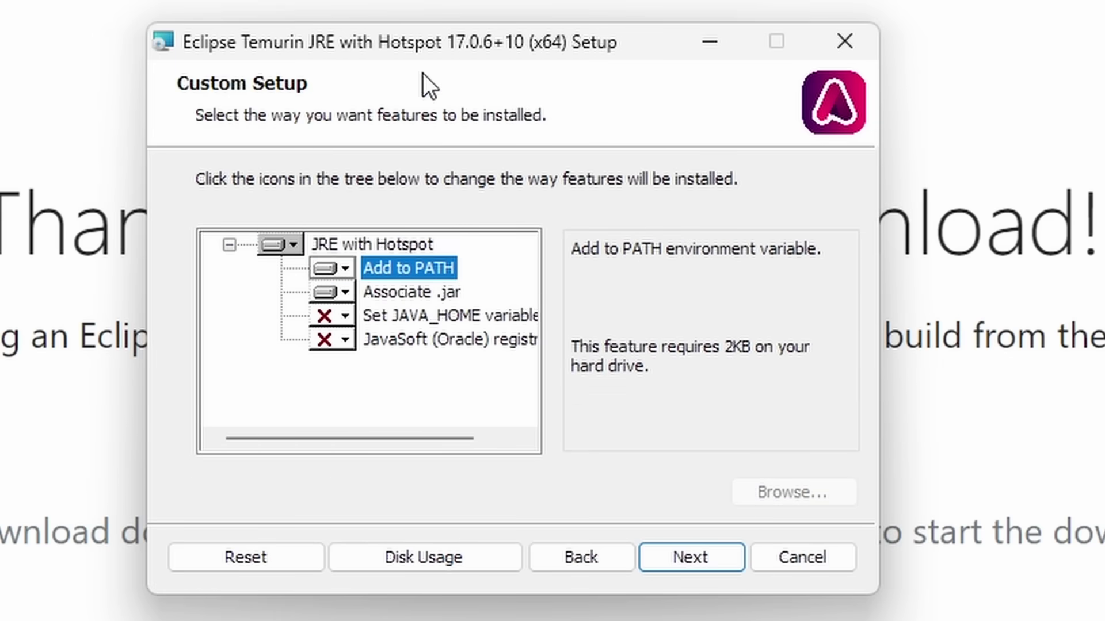
click(677, 555)
click(678, 554)
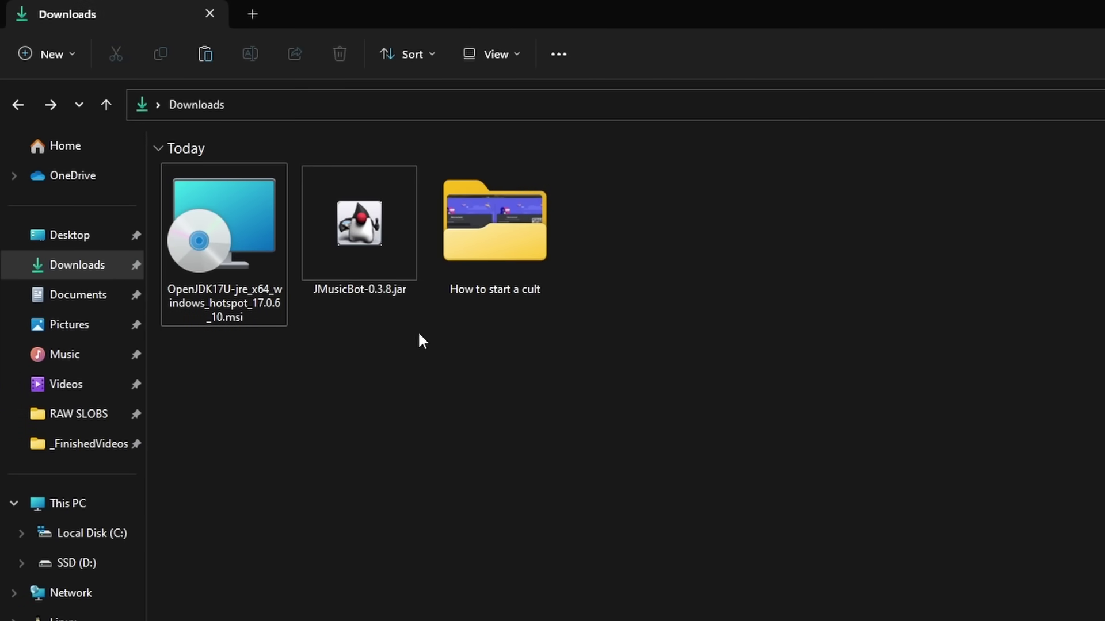
Cut JMusicBot-0.3.8.jar from the Downloads folder
click(328, 230)
right_click(384, 243)
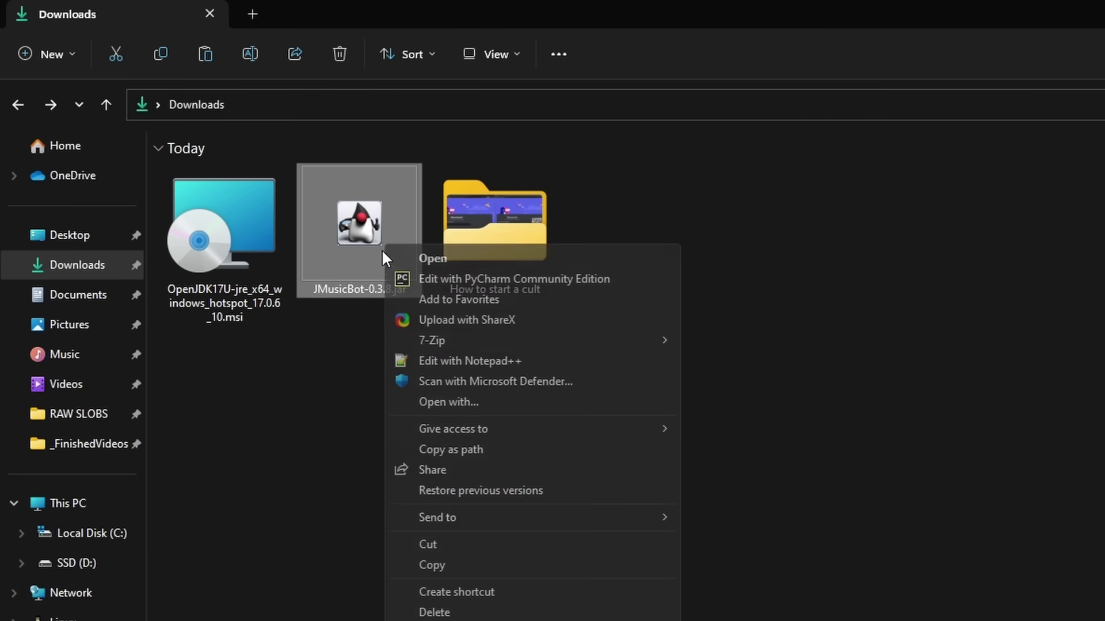
click(450, 545)
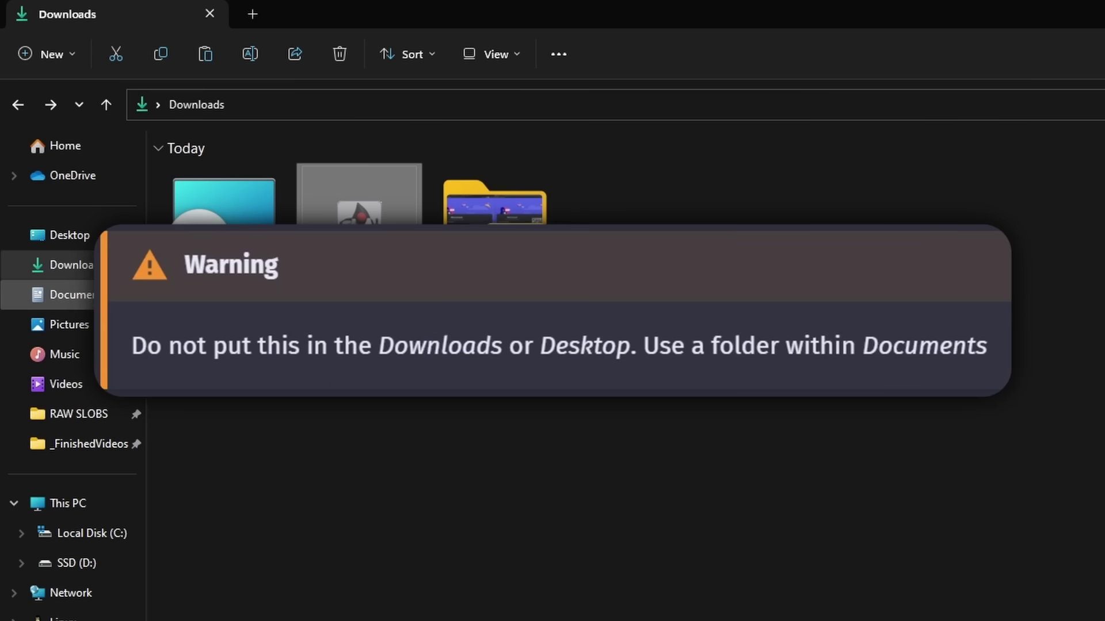
Create a new folder named MusicBot in Documents
click(75, 294)
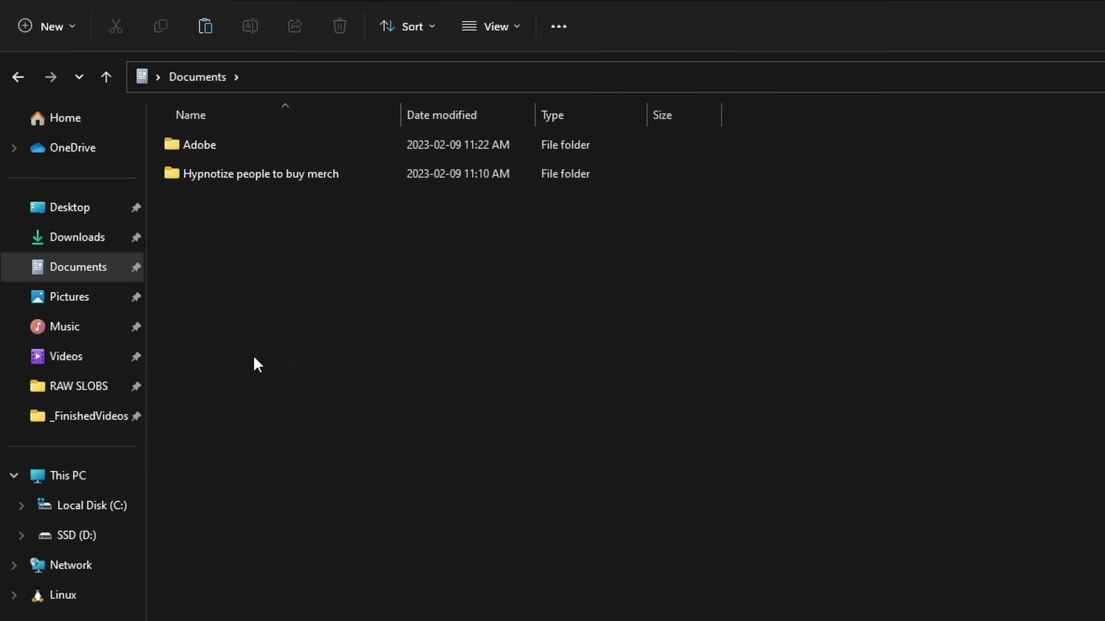
right_click(254, 385)
mouse_move(322, 545)
click(530, 545)
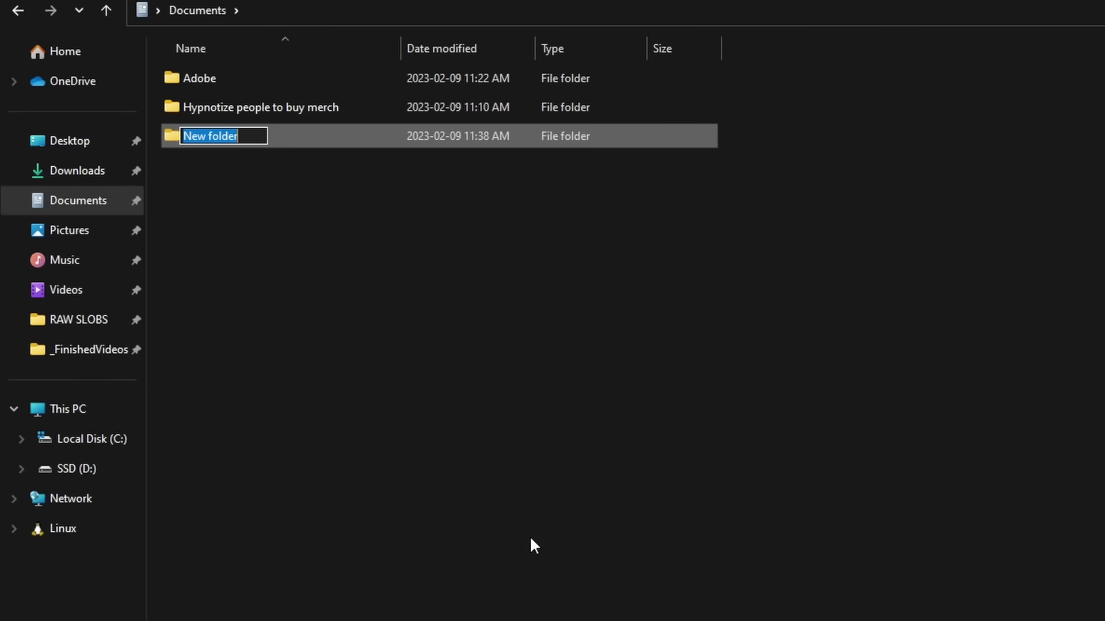
text(MusicBot)
key(Return)
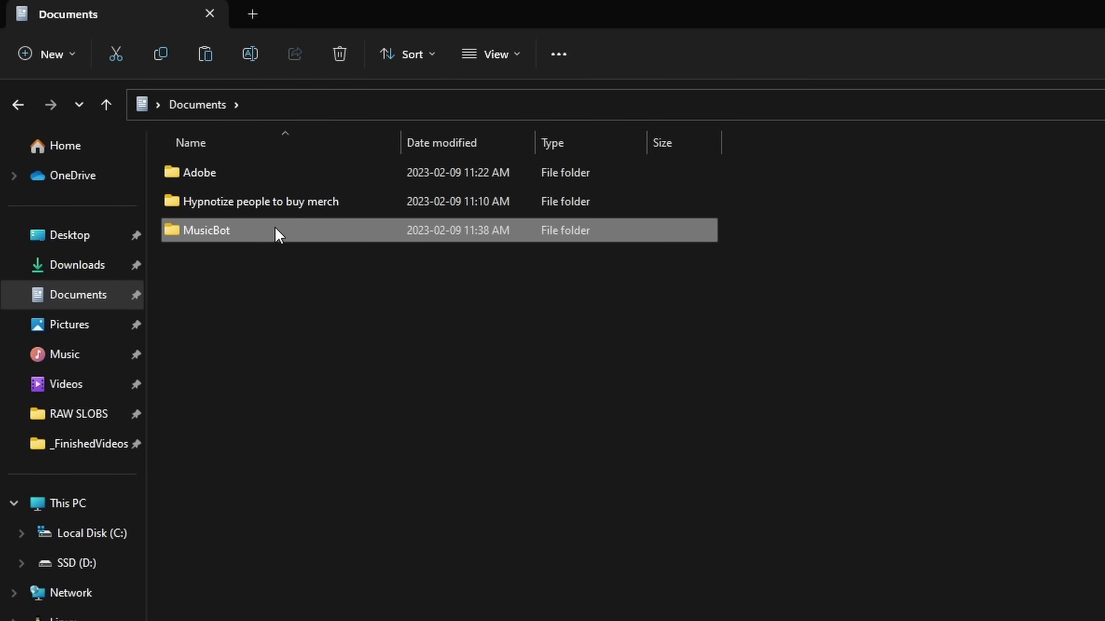
Paste the JMusicBot jar into the MusicBot folder
double_click(274, 227)
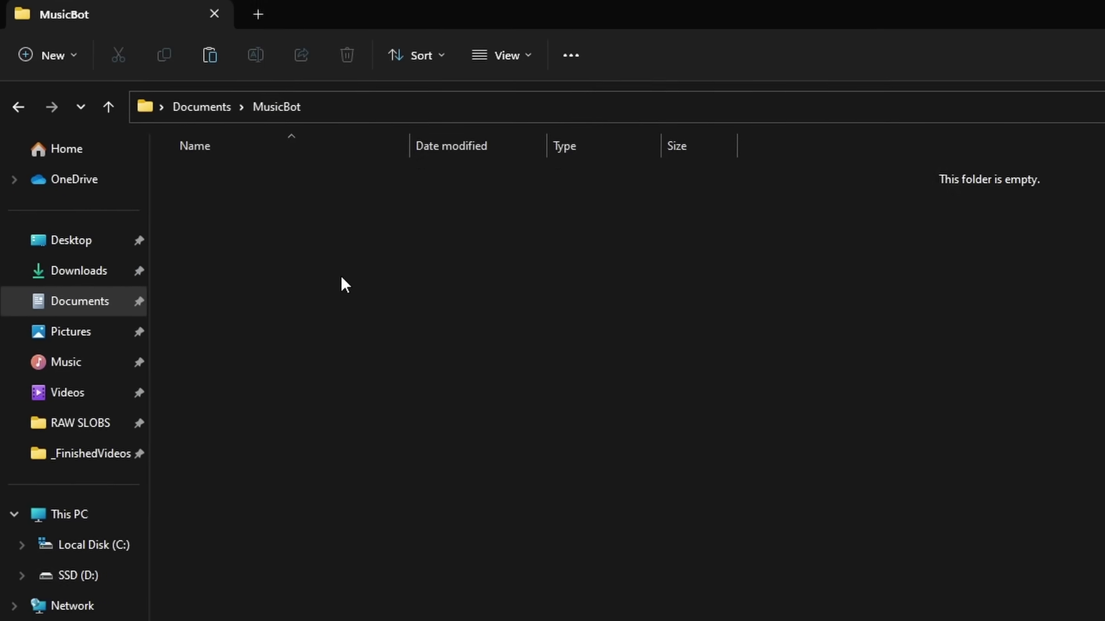
right_click(335, 269)
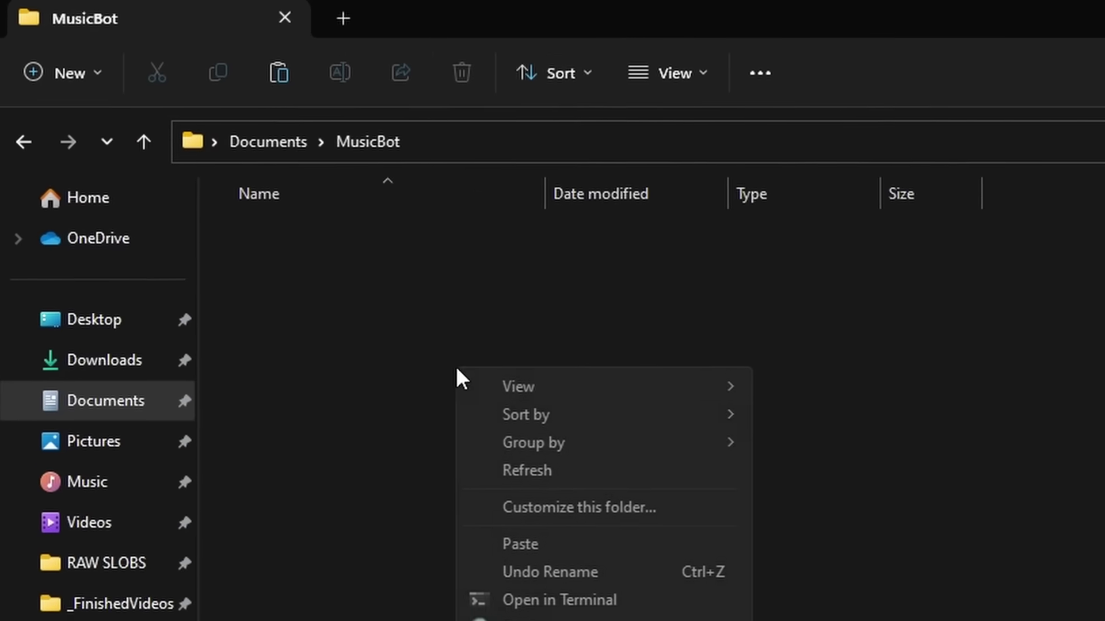
click(521, 545)
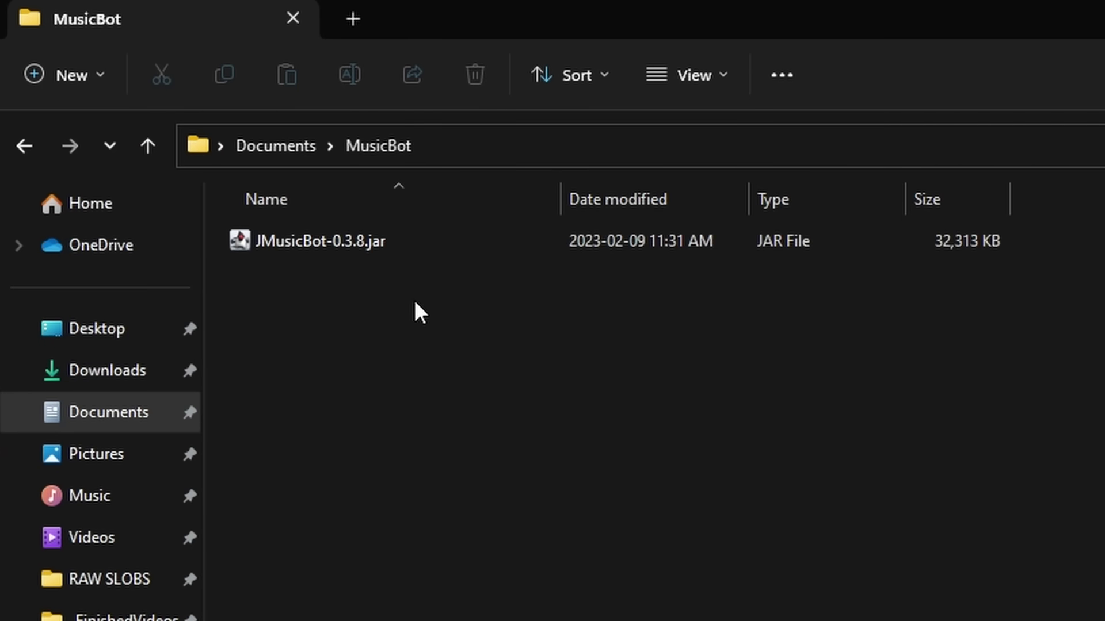
Create a new empty text document named config.txt in MusicBot
right_click(331, 300)
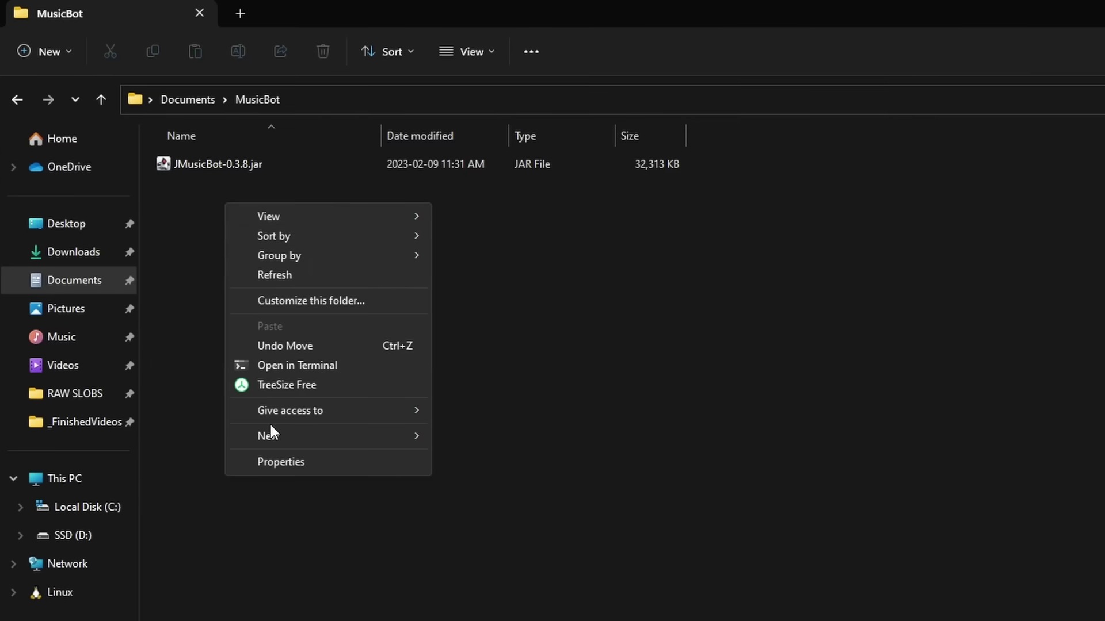
mouse_move(271, 433)
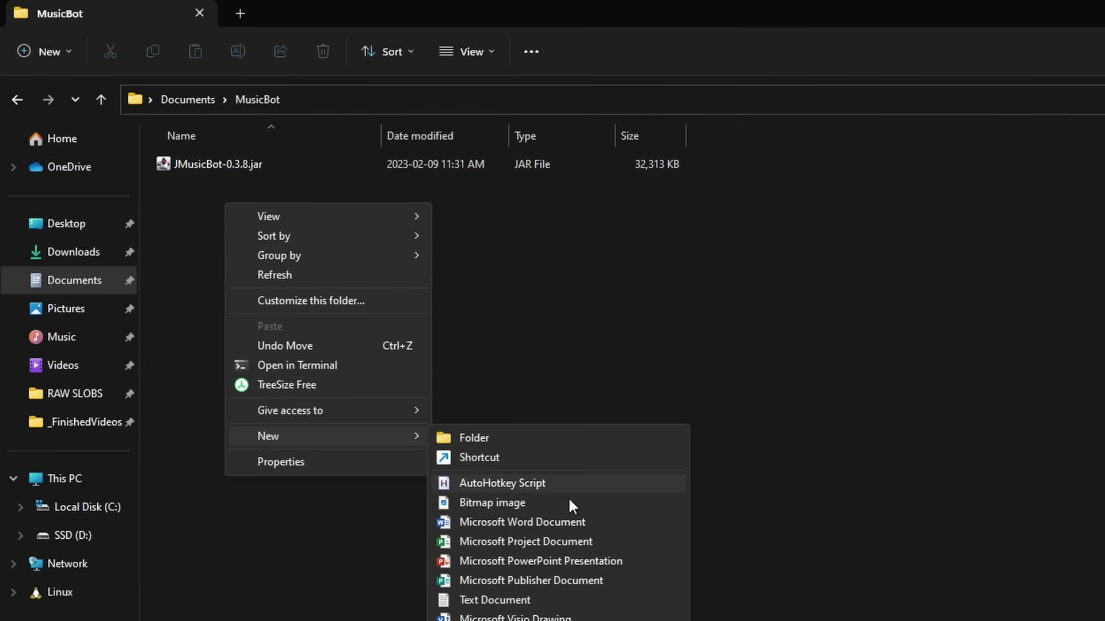
click(487, 604)
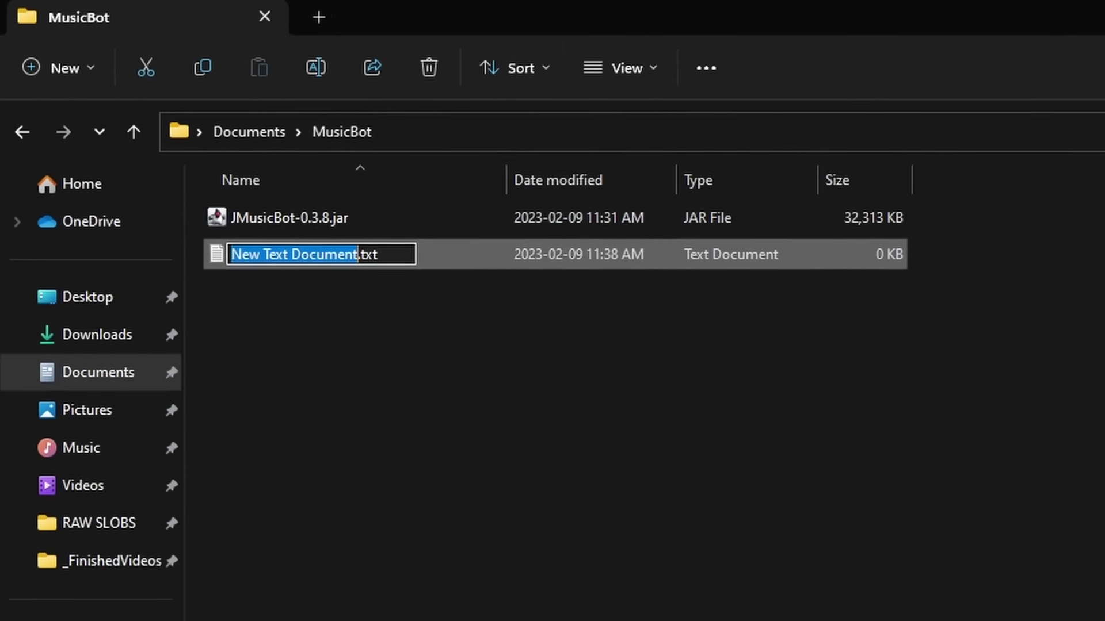
text(config)
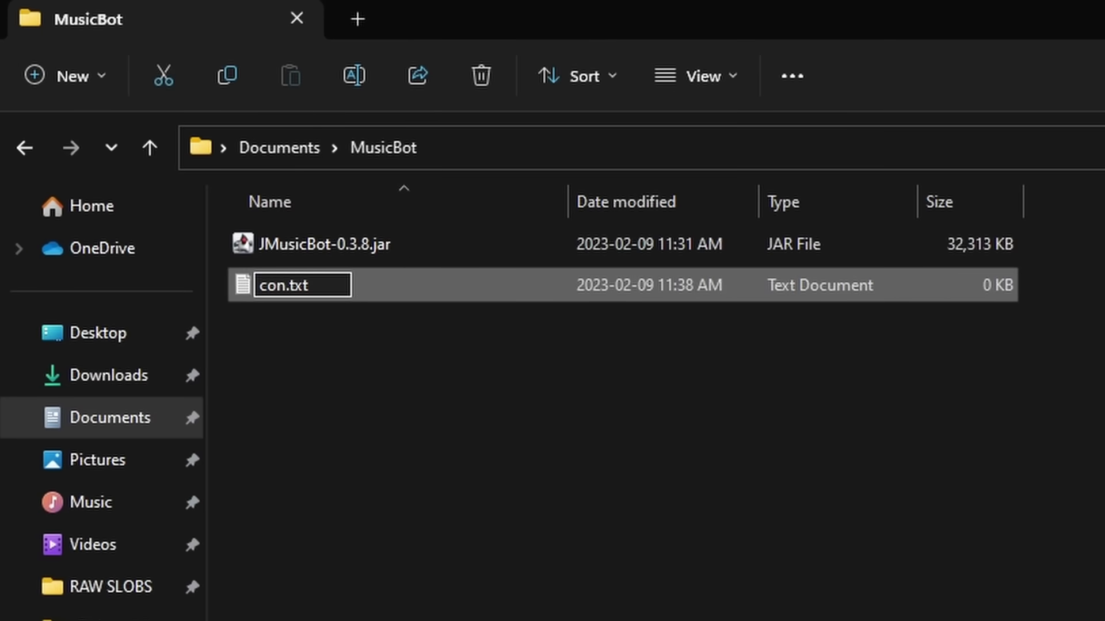
key(Return)
scroll(725, 288, up, 2)
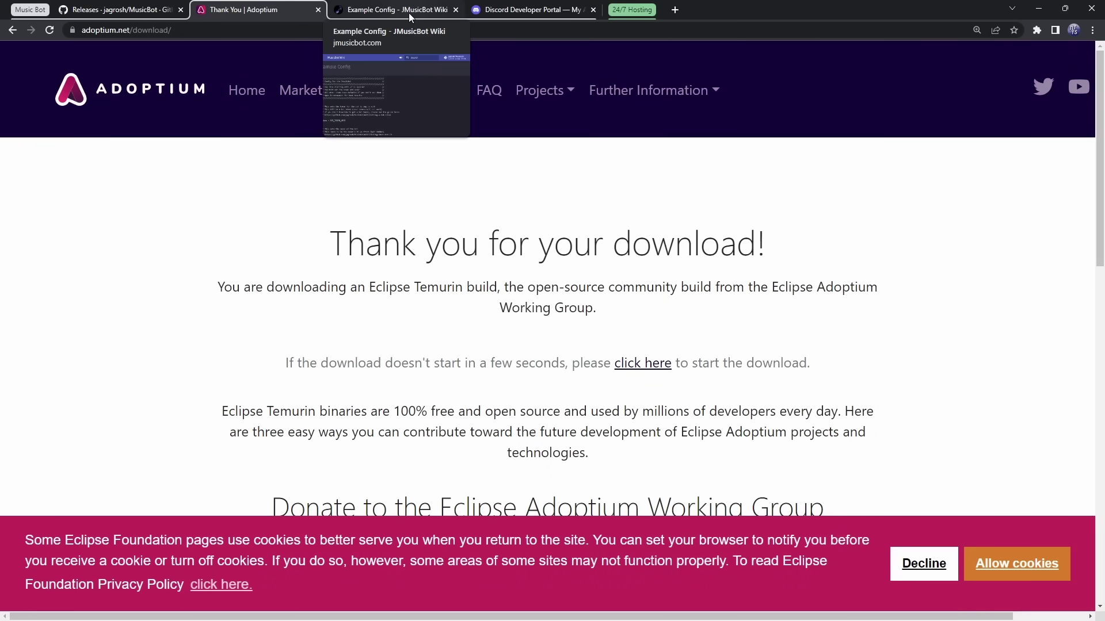
Copy the full JMusicBot example config from the wiki's Example Config page
click(406, 12)
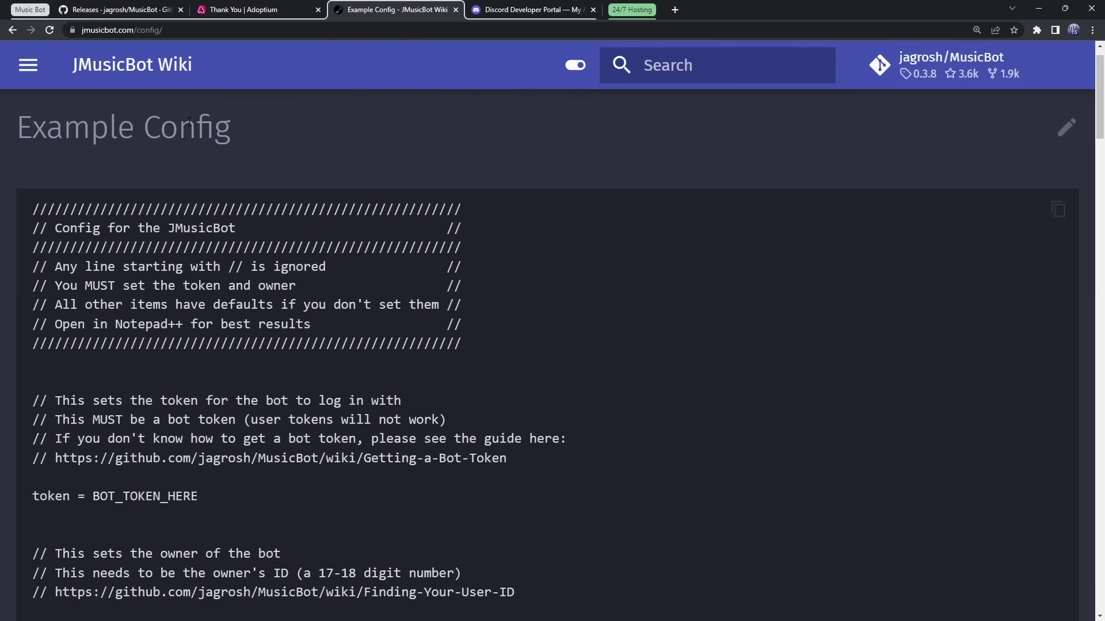
key(ctrl+minus)
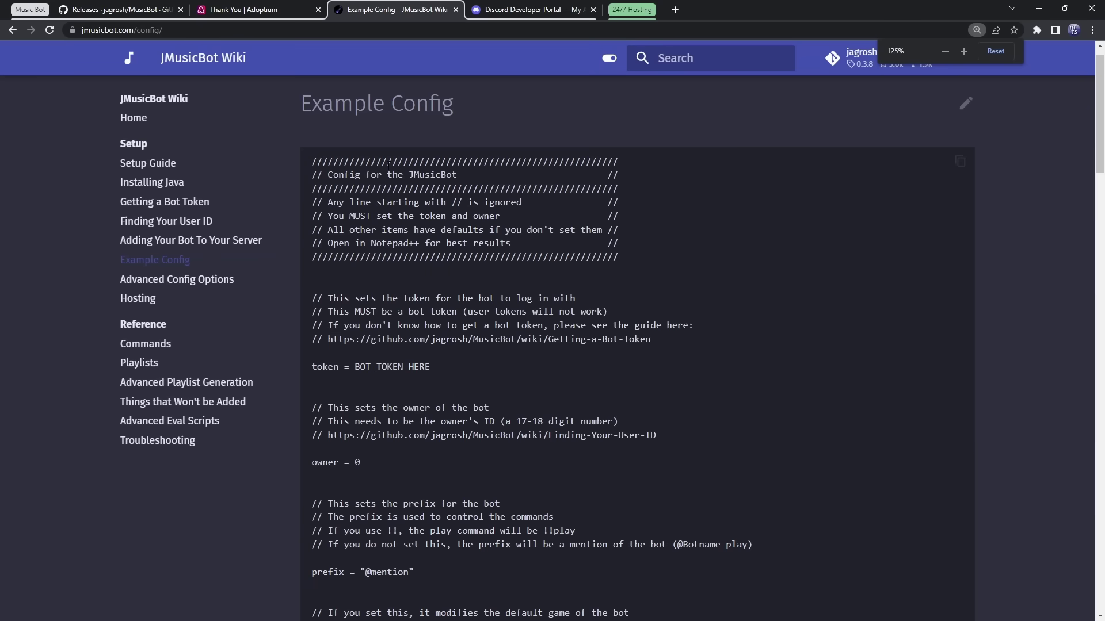
key(ctrl+plus)
key(ctrl+plus)
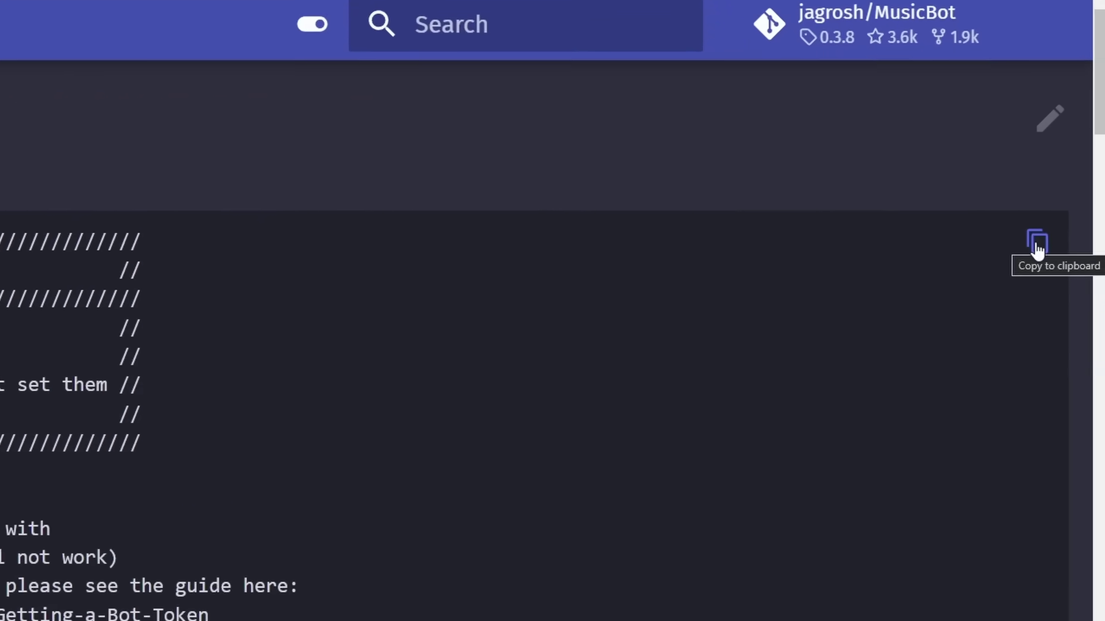
click(1011, 298)
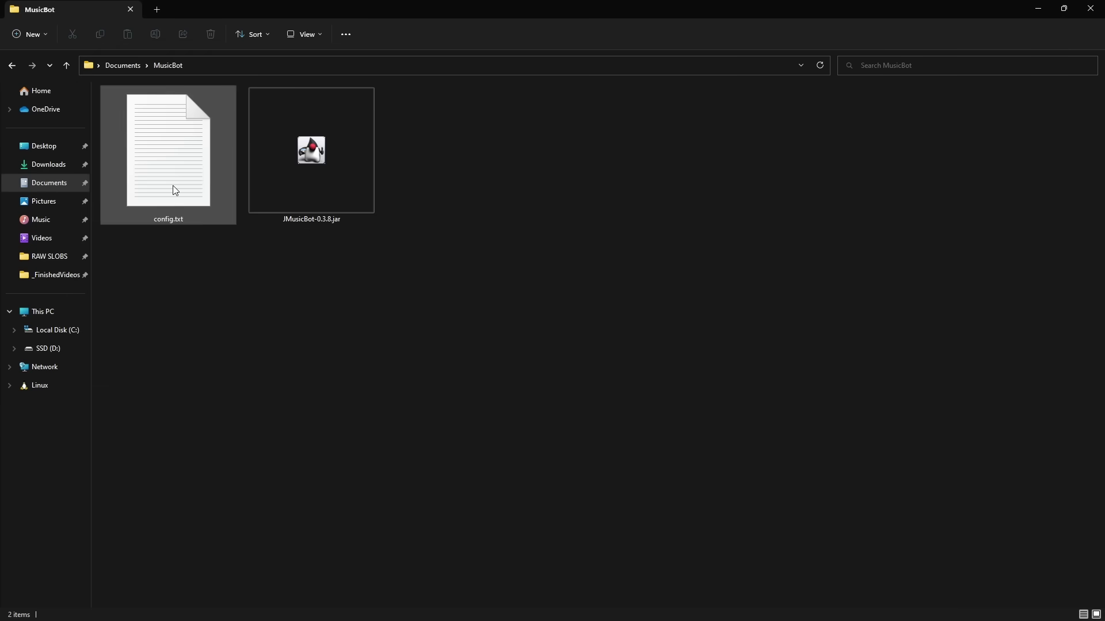
Paste the example configuration into config.txt in Notepad
double_click(173, 185)
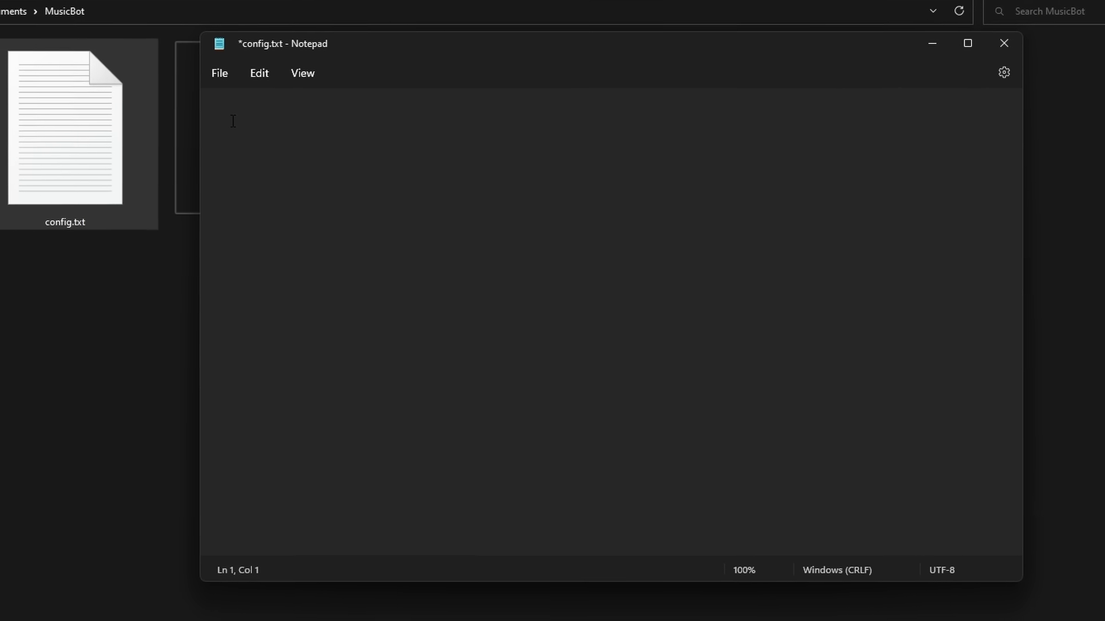
right_click(290, 145)
click(281, 237)
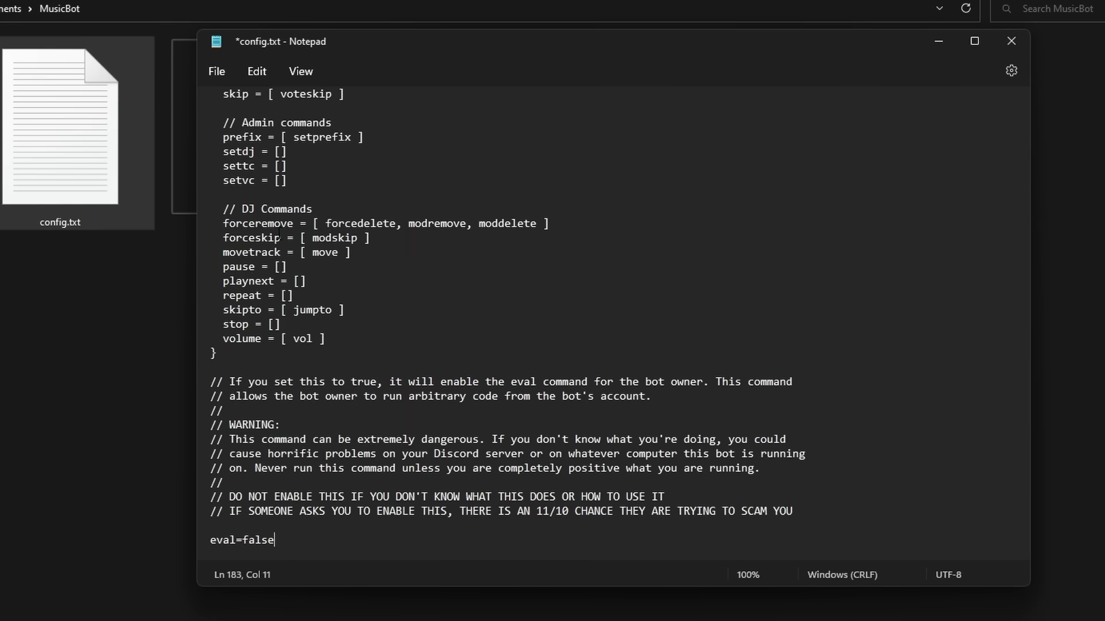
scroll(385, 233, up, 20)
scroll(386, 233, up, 10)
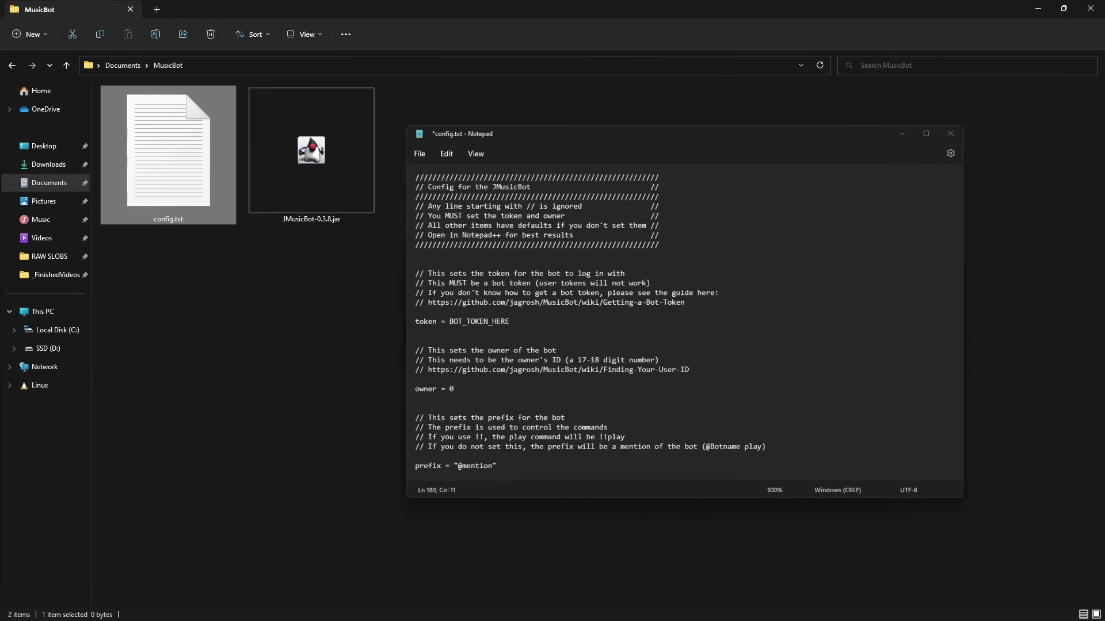
Minimize Notepad and File Explorer to bring up the Developer Portal applications page
click(922, 140)
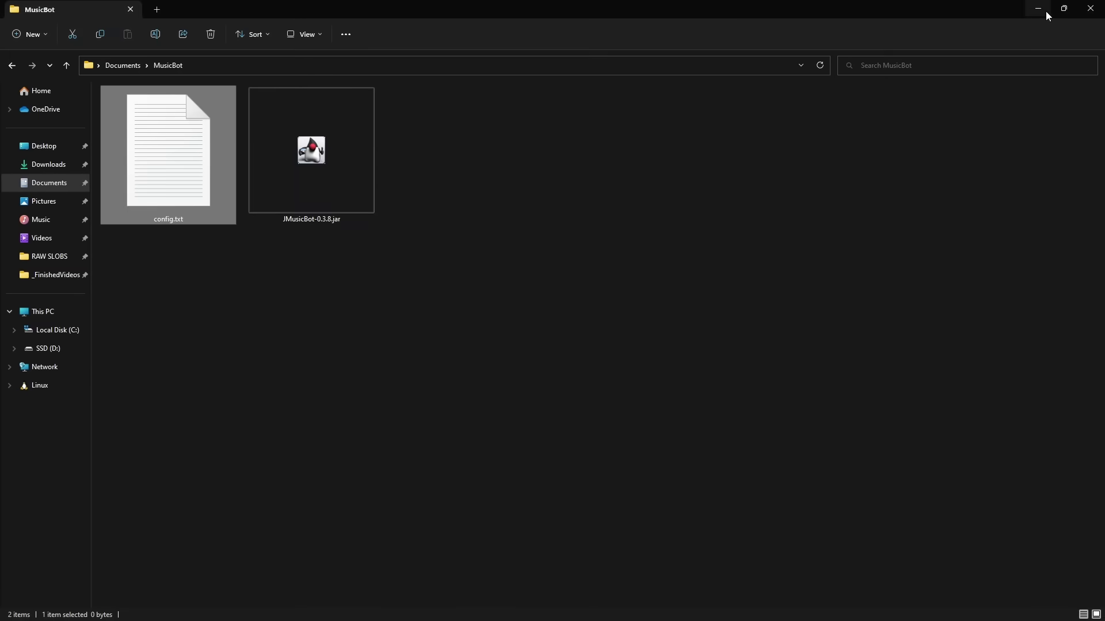
click(1038, 9)
click(513, 7)
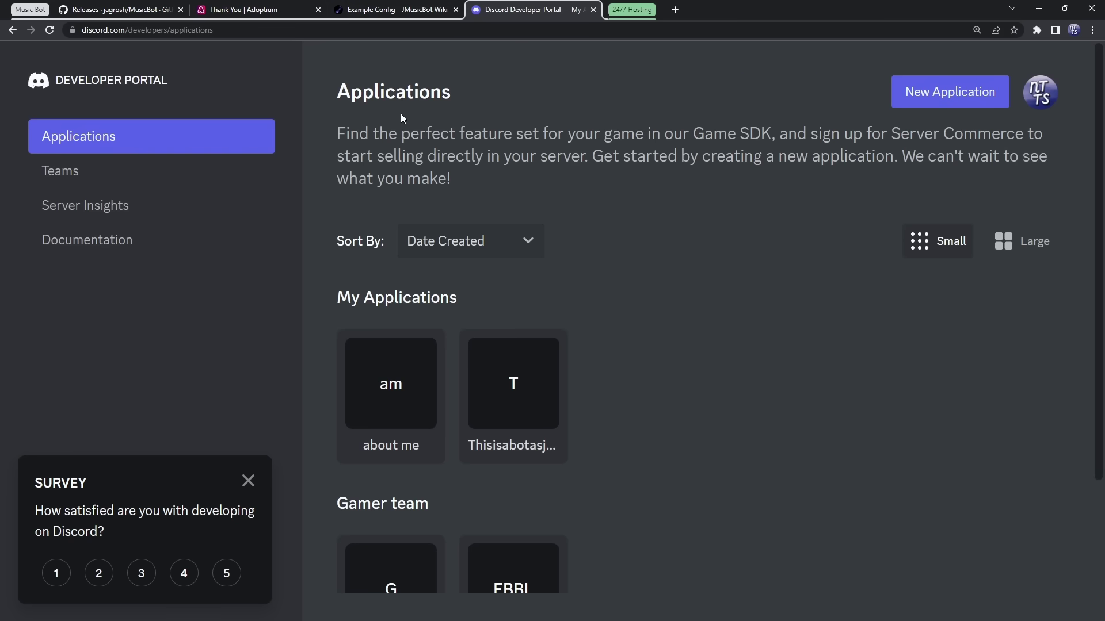
Create an application named NotEvilMee6, accepting the developer terms of service and policy
click(947, 92)
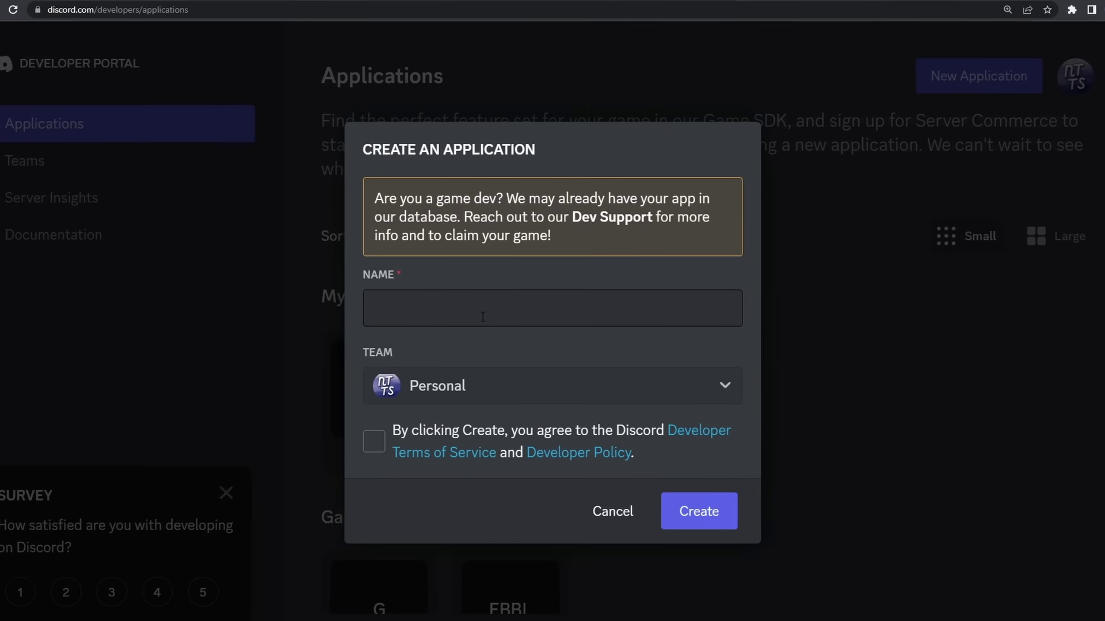
click(488, 316)
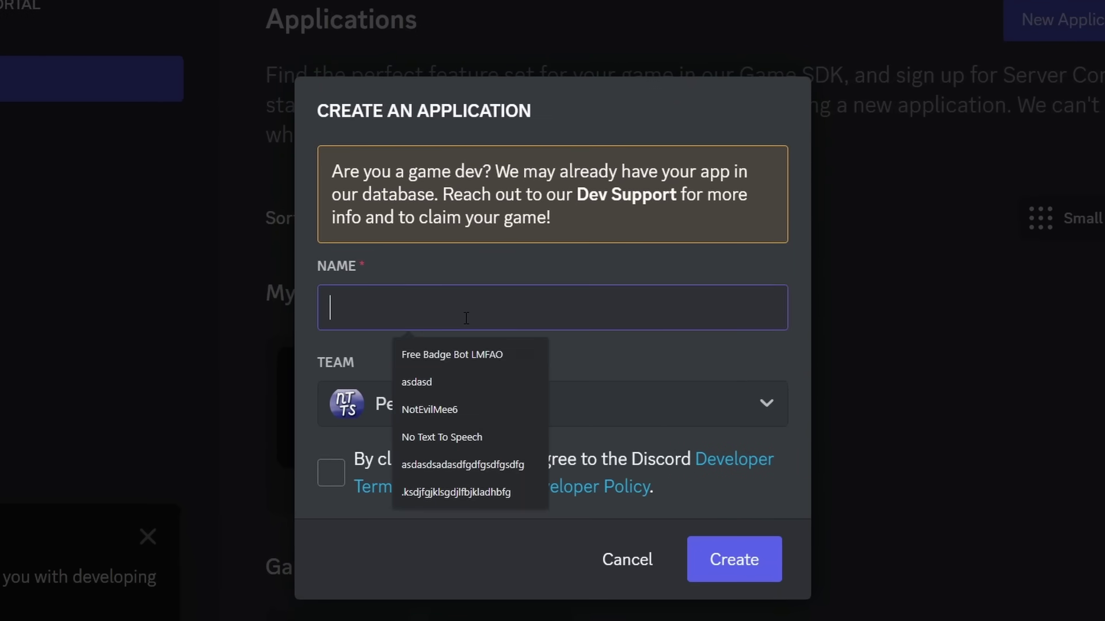
click(443, 410)
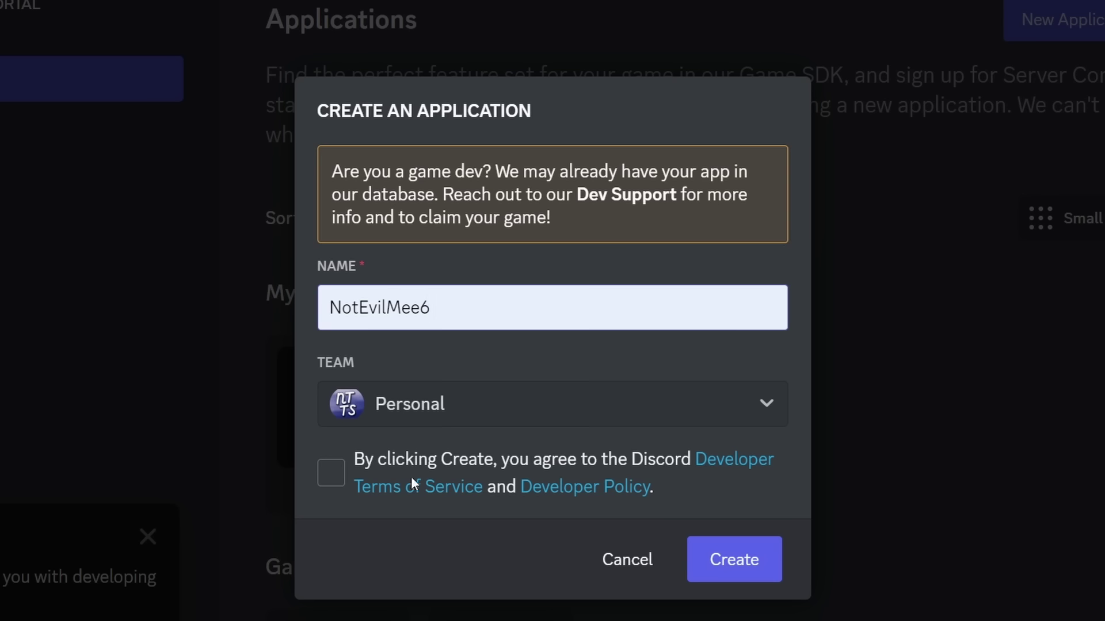
click(328, 473)
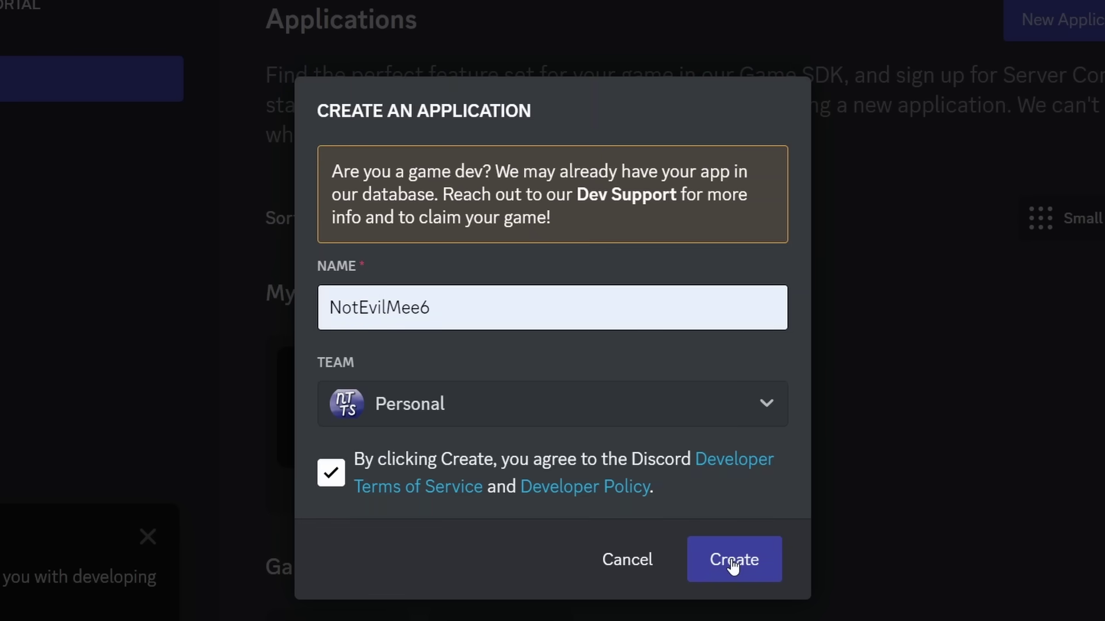
click(733, 562)
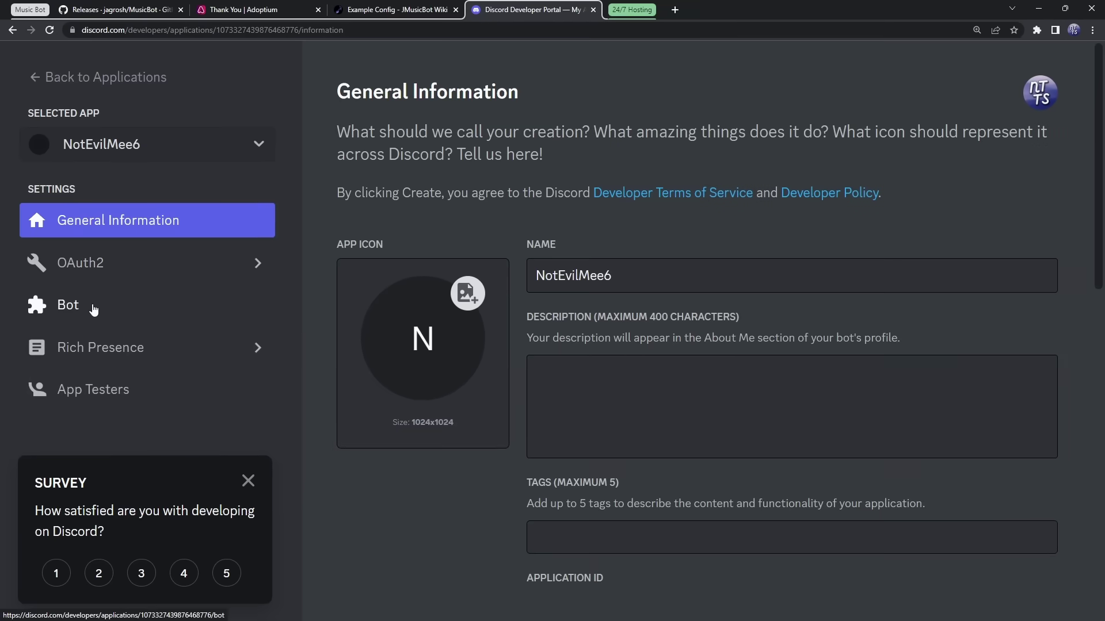
Add a bot user to NotEvilMee6, confirming with the two-factor authentication code
click(92, 309)
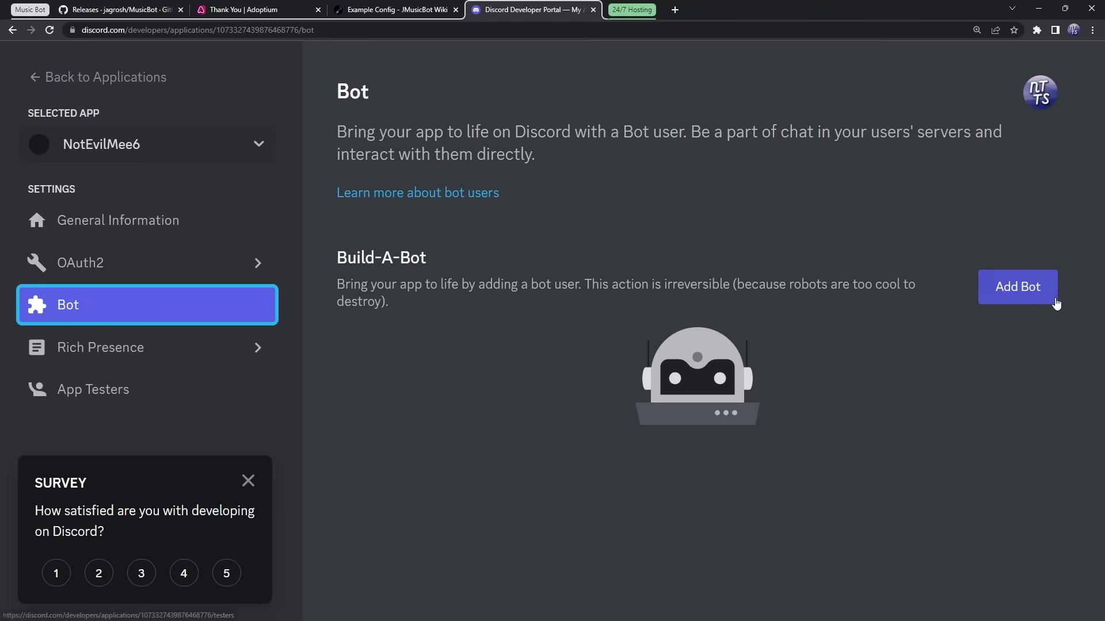
click(1010, 293)
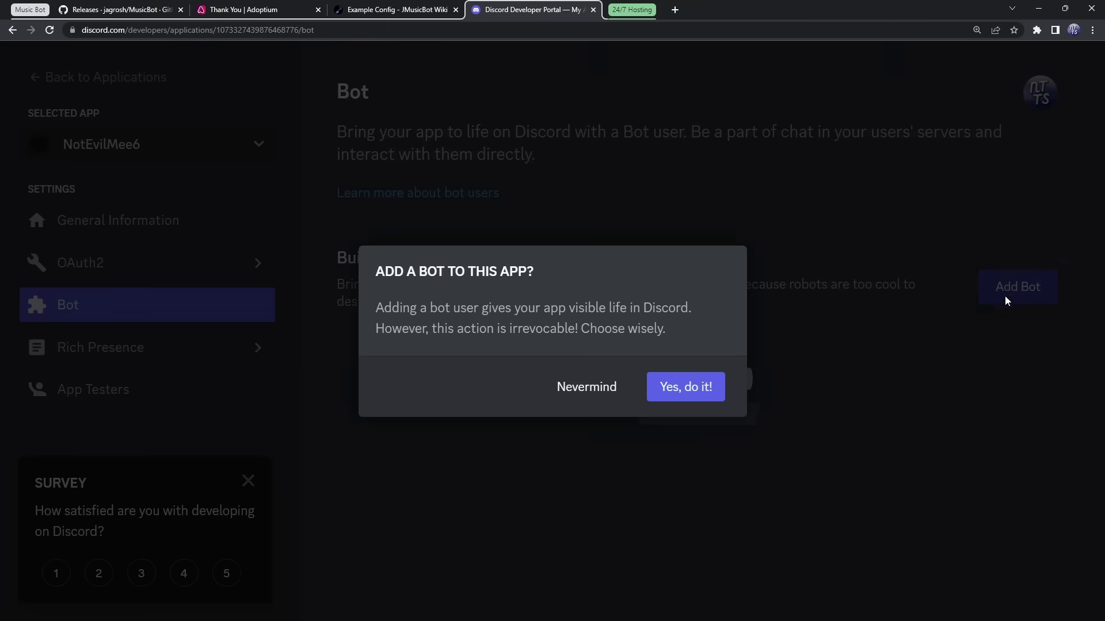
click(686, 393)
click(554, 307)
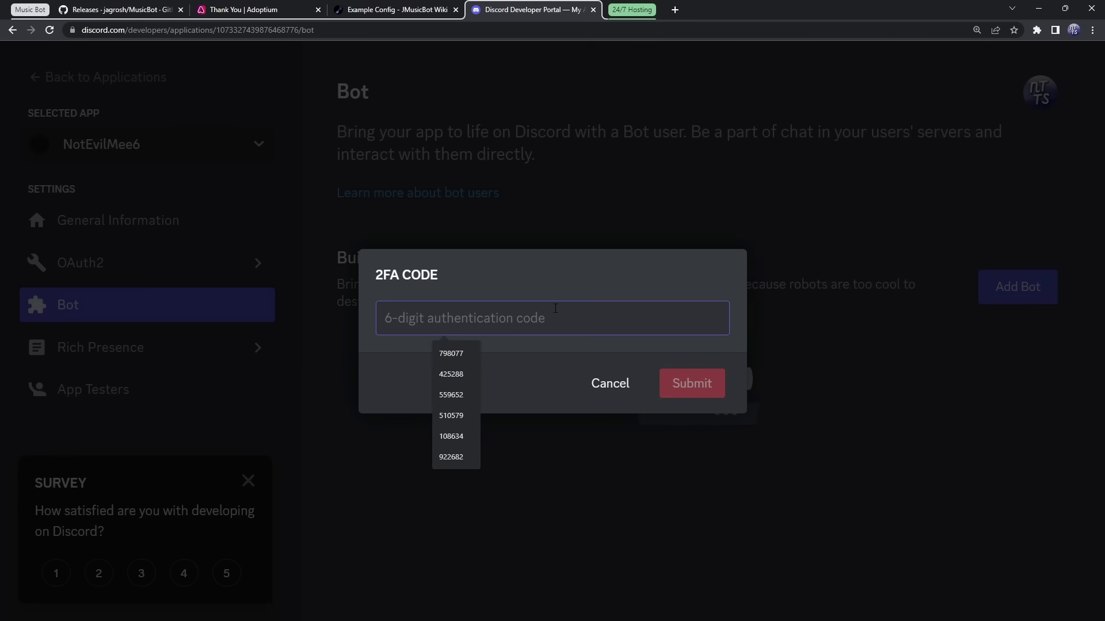
text(89)
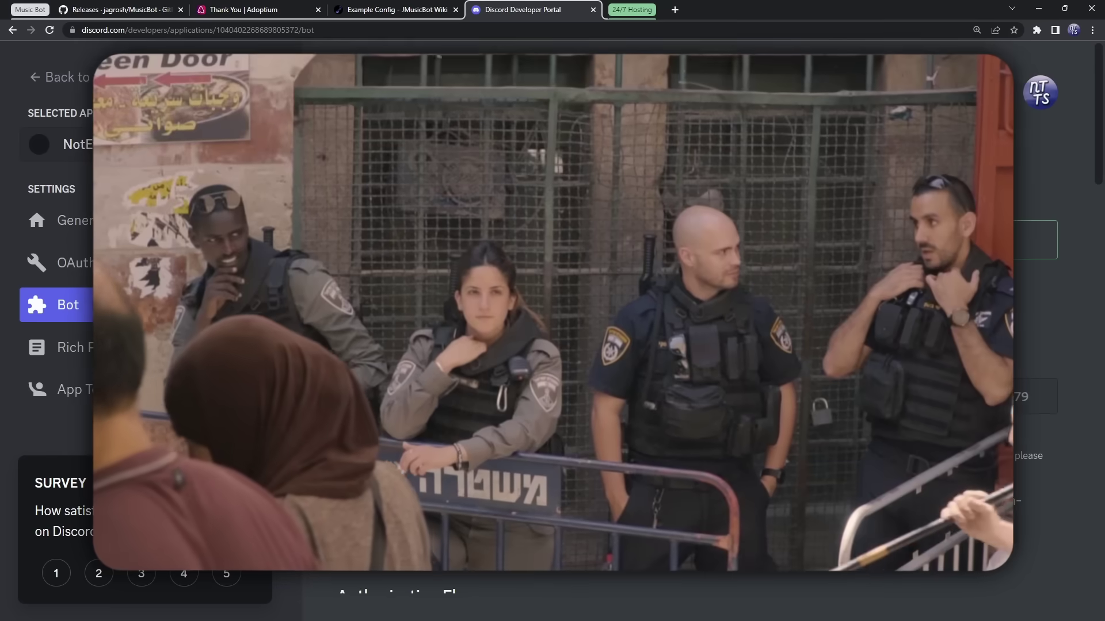
Copy the new bot token and return to config.txt in Notepad
scroll(636, 190, down, 4)
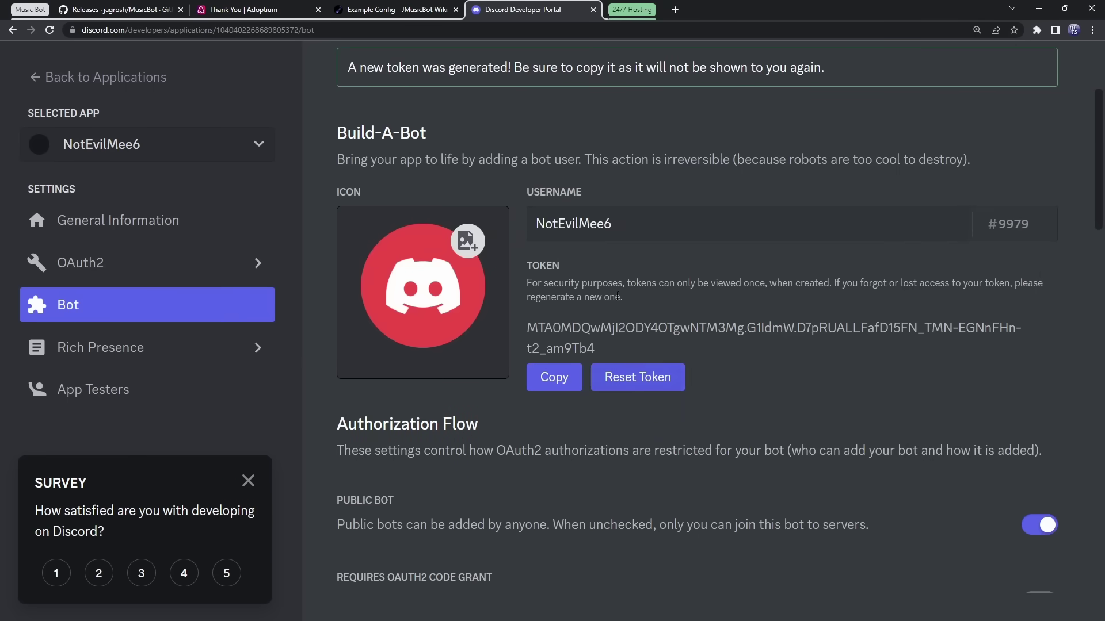
click(564, 378)
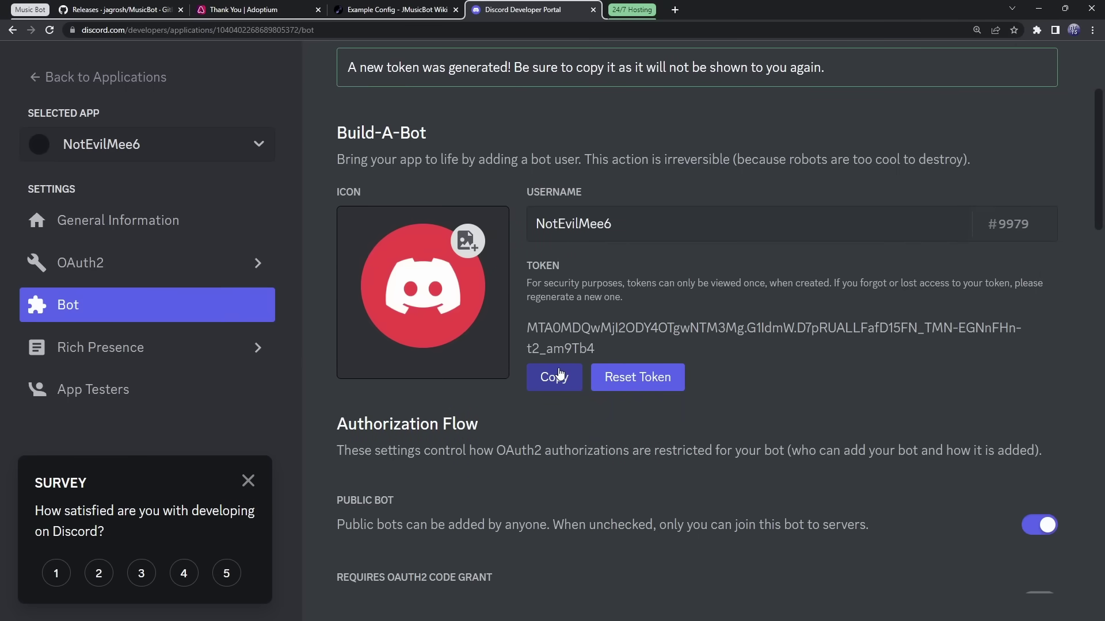
click(559, 375)
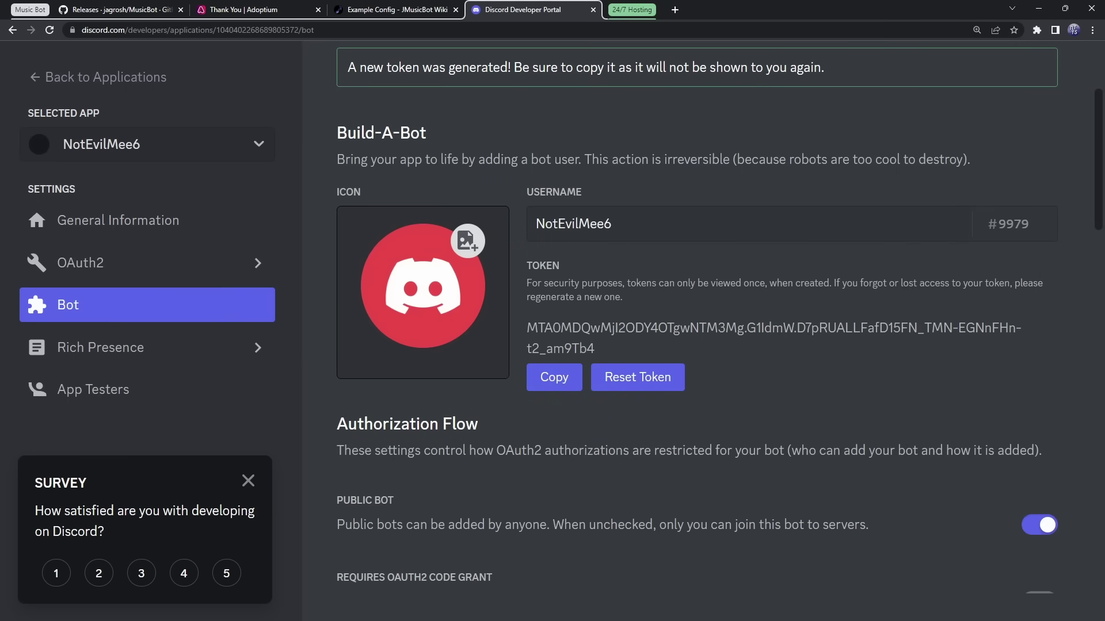
key(alt+Tab)
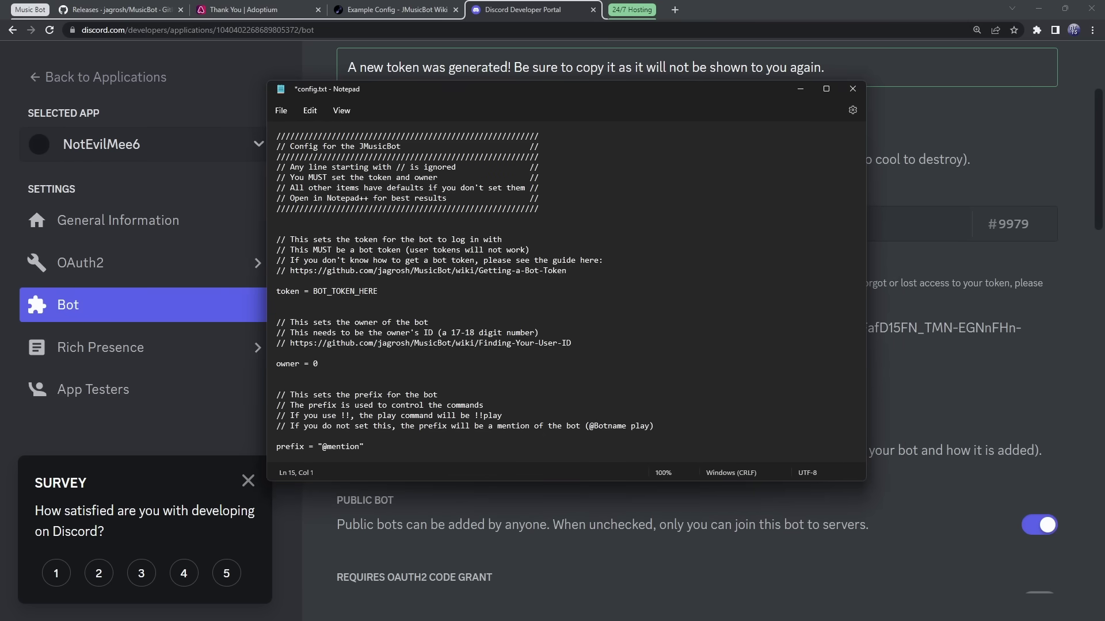
Paste the bot token over BOT_TOKEN_HERE in config.txt, then minimize Notepad
scroll(528, 269, up, 6)
click(827, 89)
scroll(148, 387, up, 8)
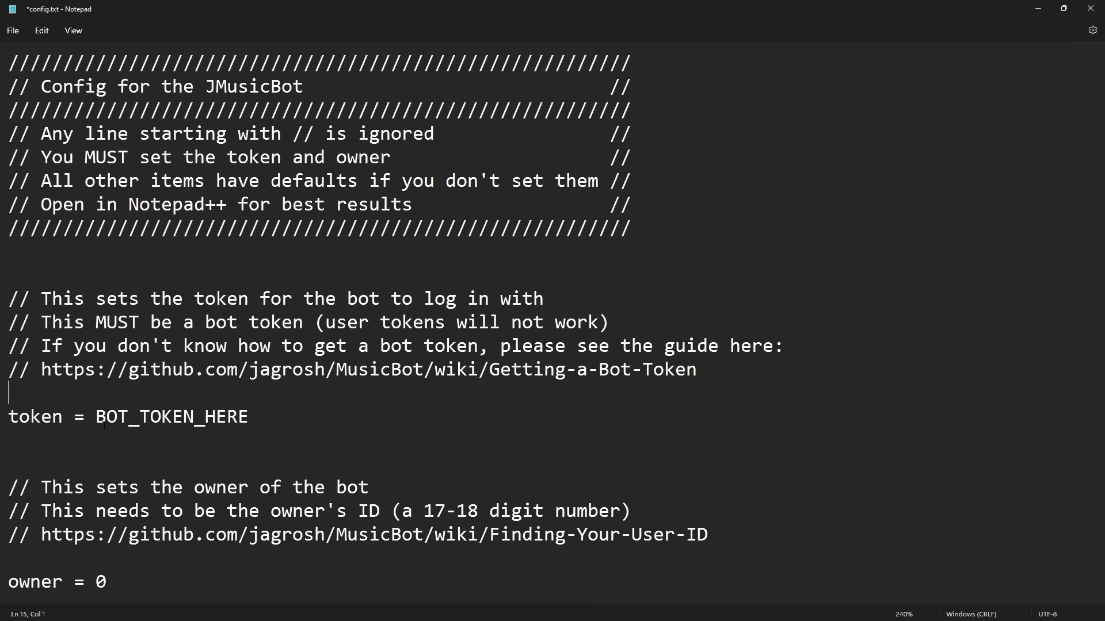
drag(252, 417, 96, 420)
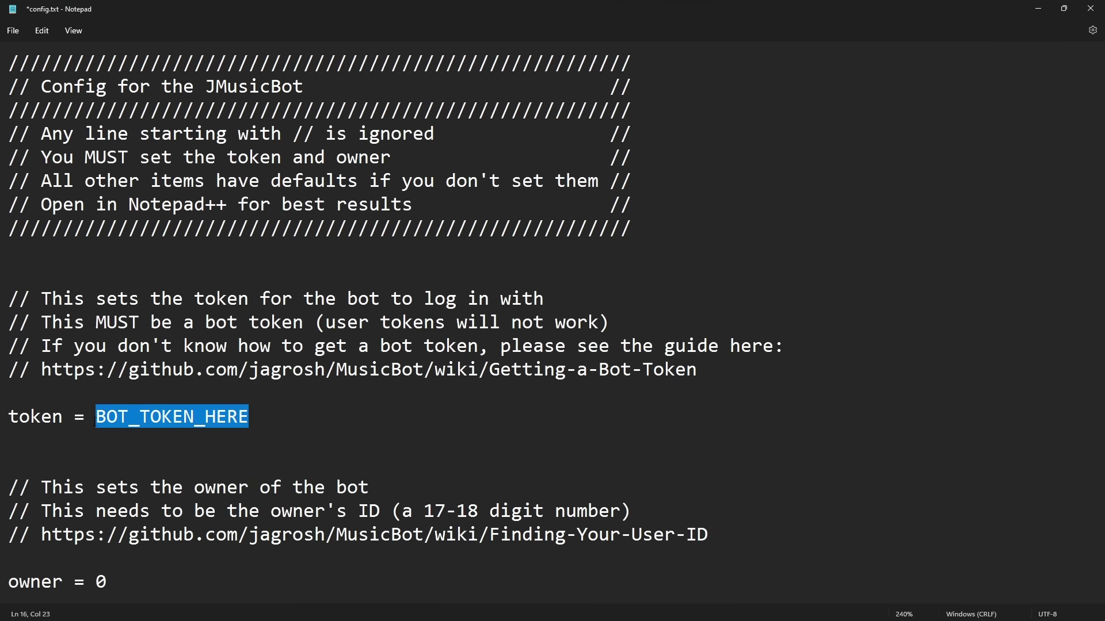
key(ctrl+v)
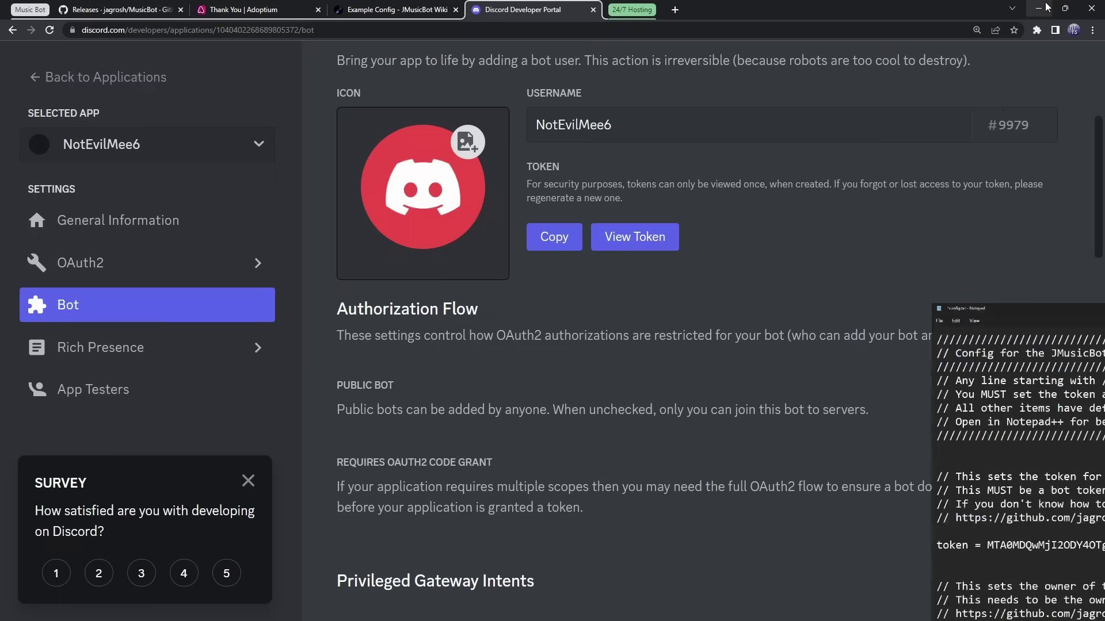
click(1039, 8)
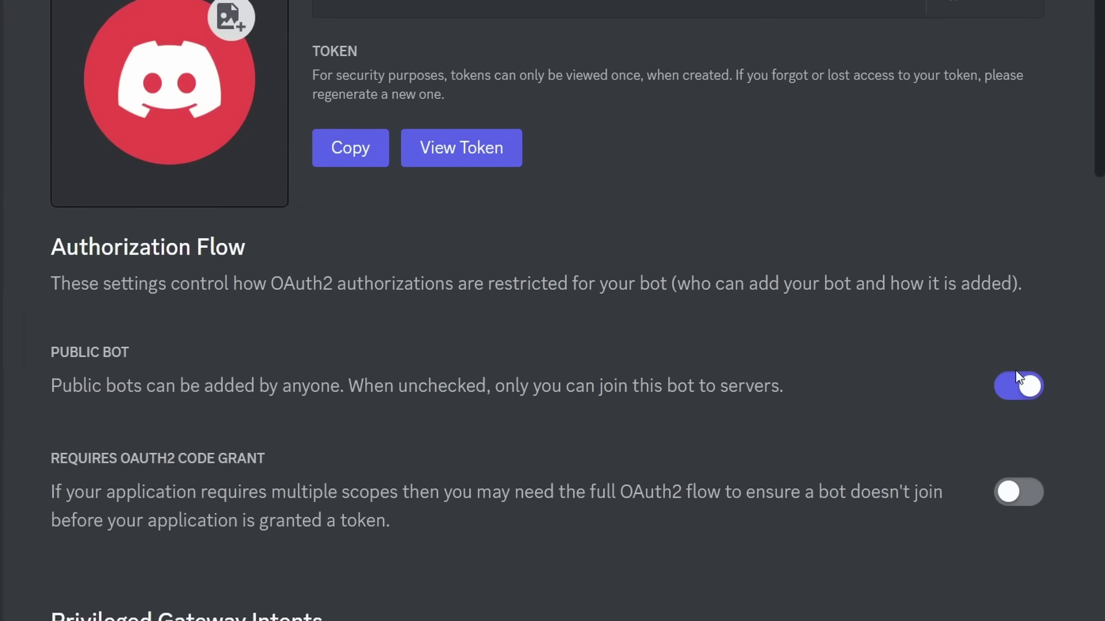
Turn off Public Bot, enable the Server Members and Message Content intents, and save
click(1025, 384)
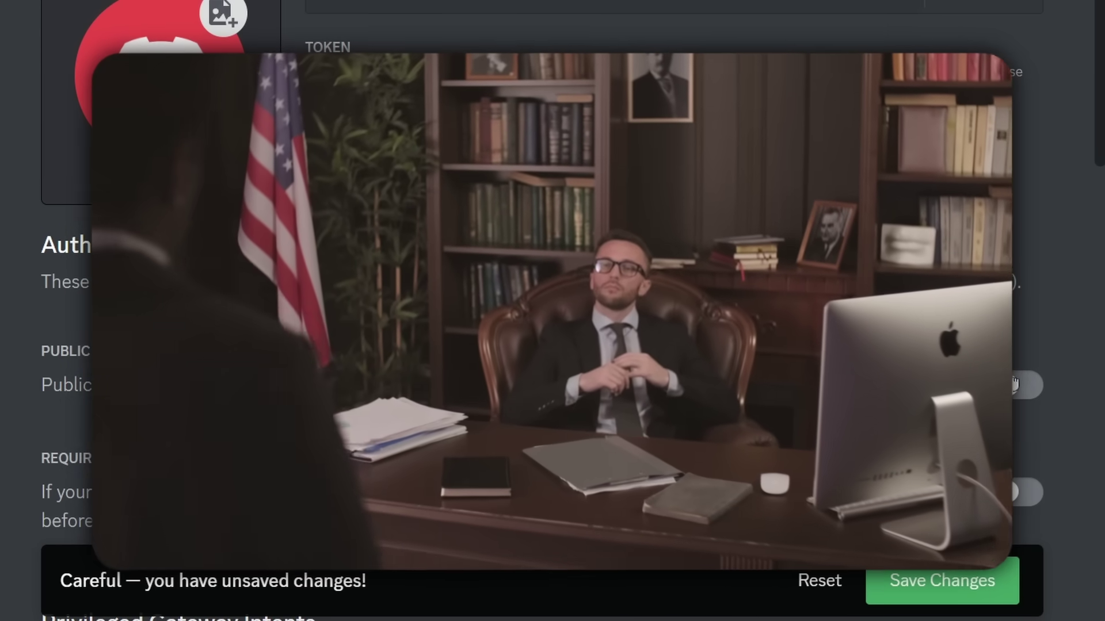
scroll(661, 382, down, 7)
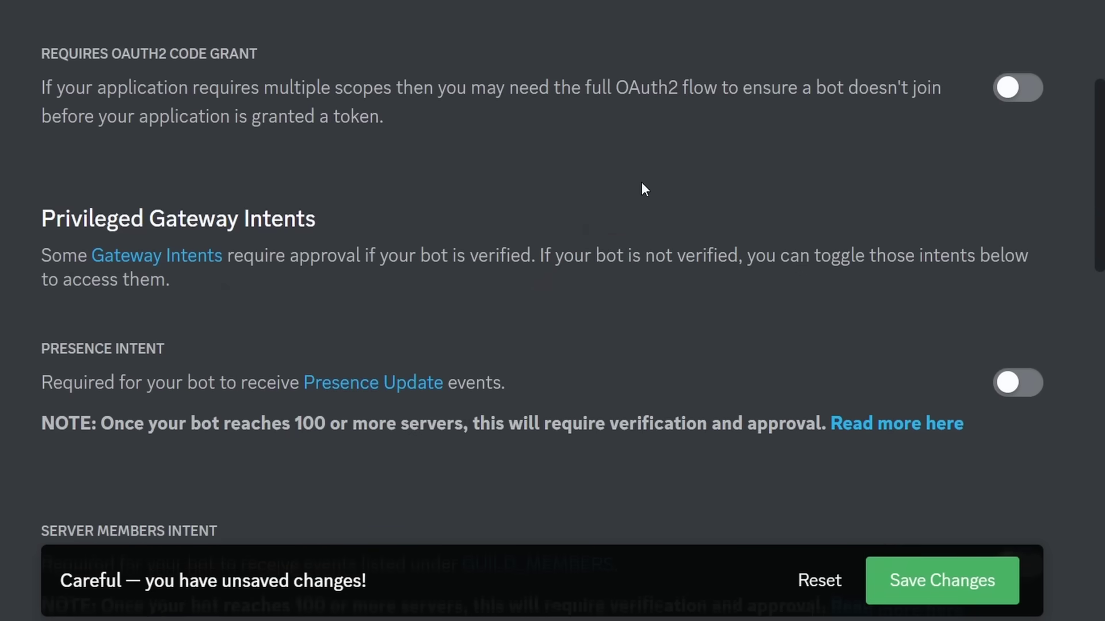
scroll(667, 219, down, 4)
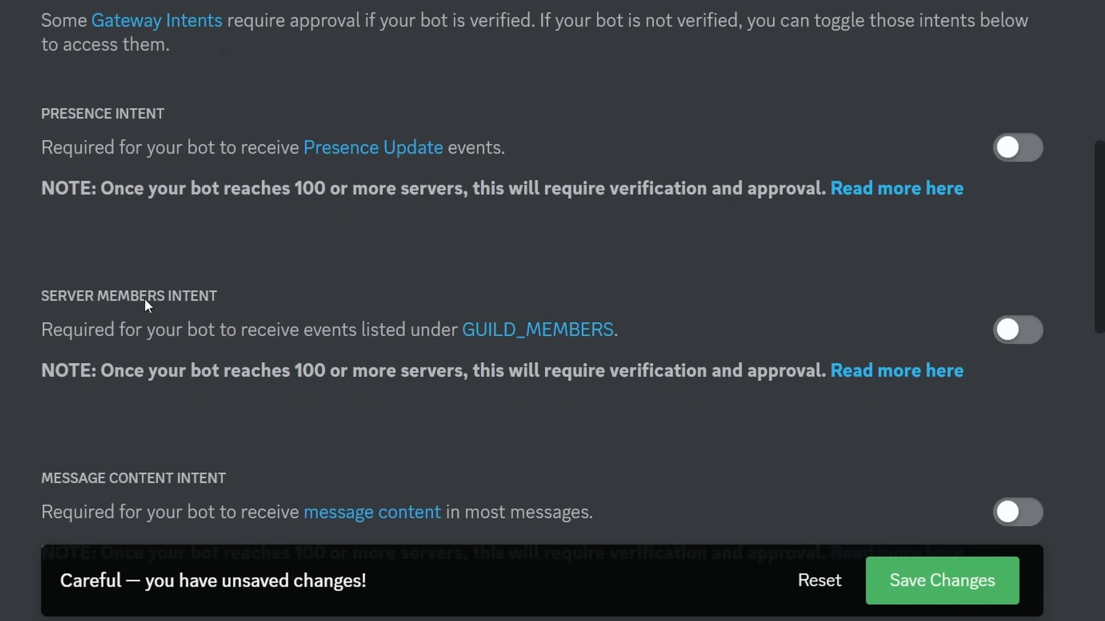
click(1017, 330)
scroll(234, 424, down, 3)
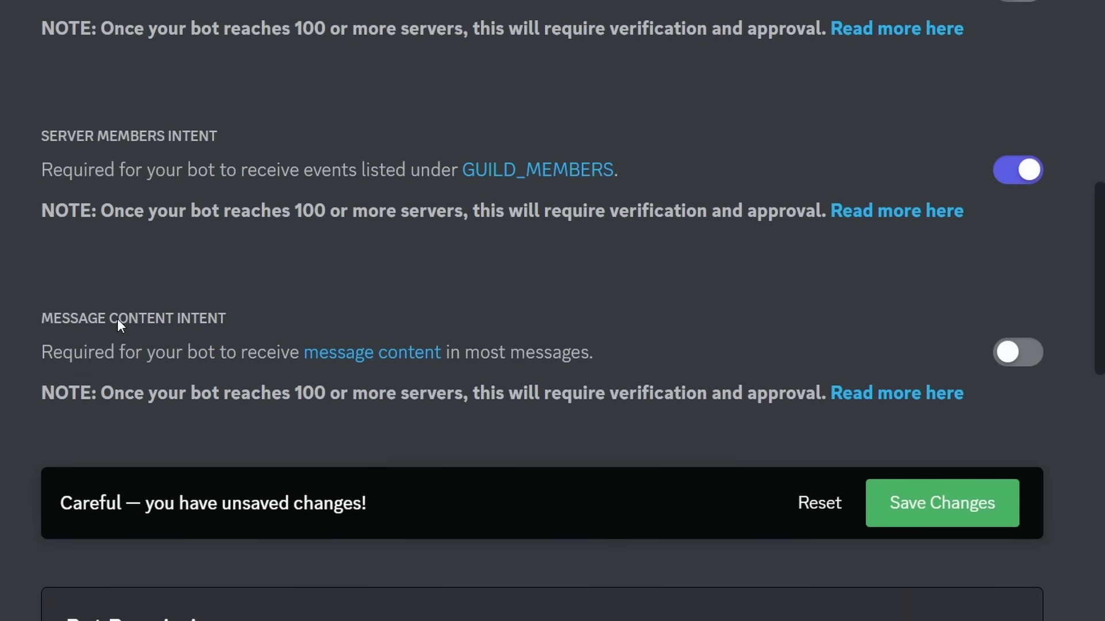
click(1007, 352)
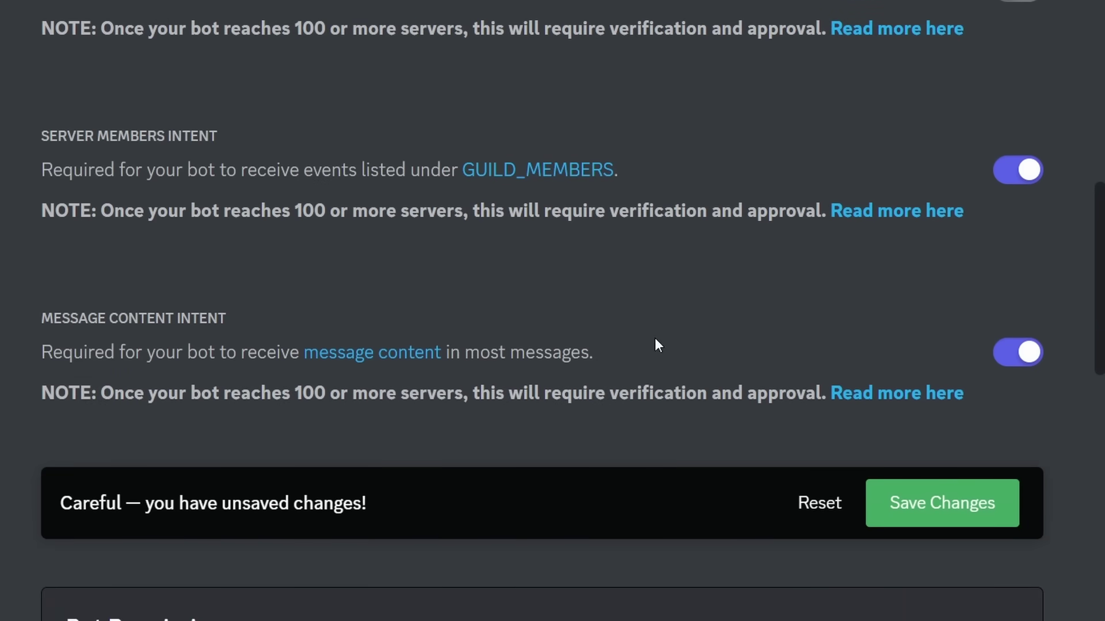
click(908, 493)
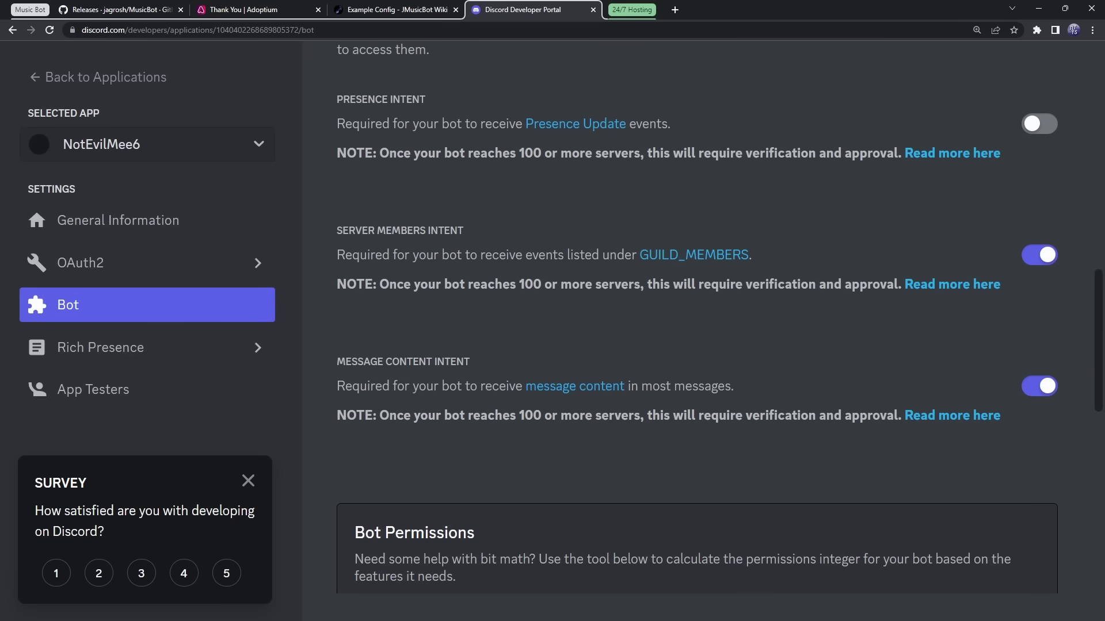
Return to config.txt in Notepad and scroll down toward the owner setting
key(alt+Tab)
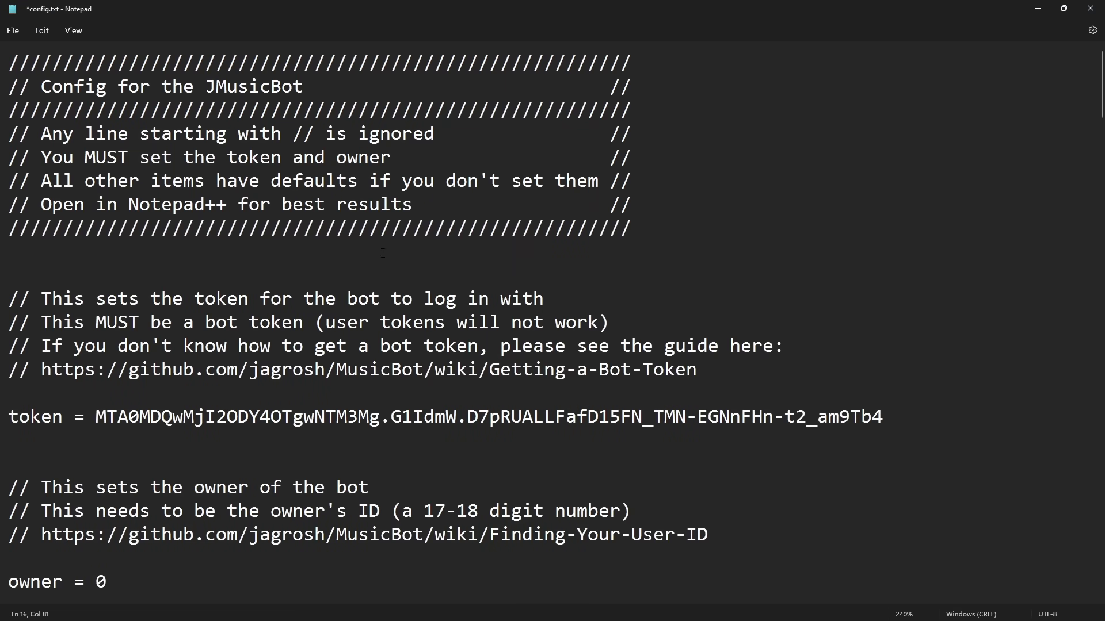
scroll(290, 236, down, 3)
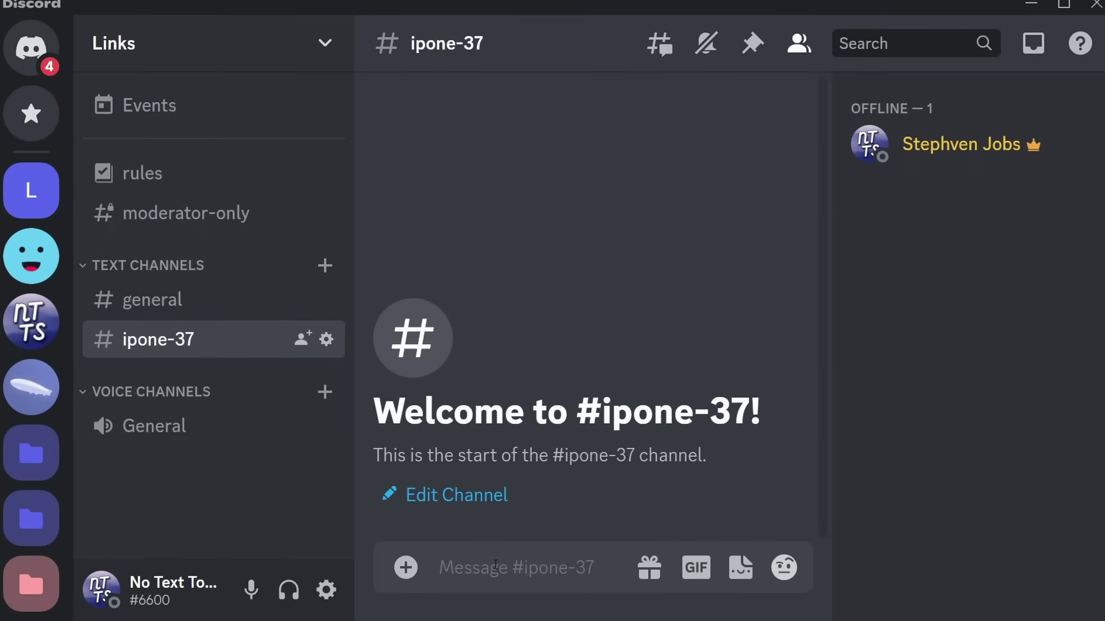
Send a backslash-escaped mention of yourself in #ipone-37
text(@)
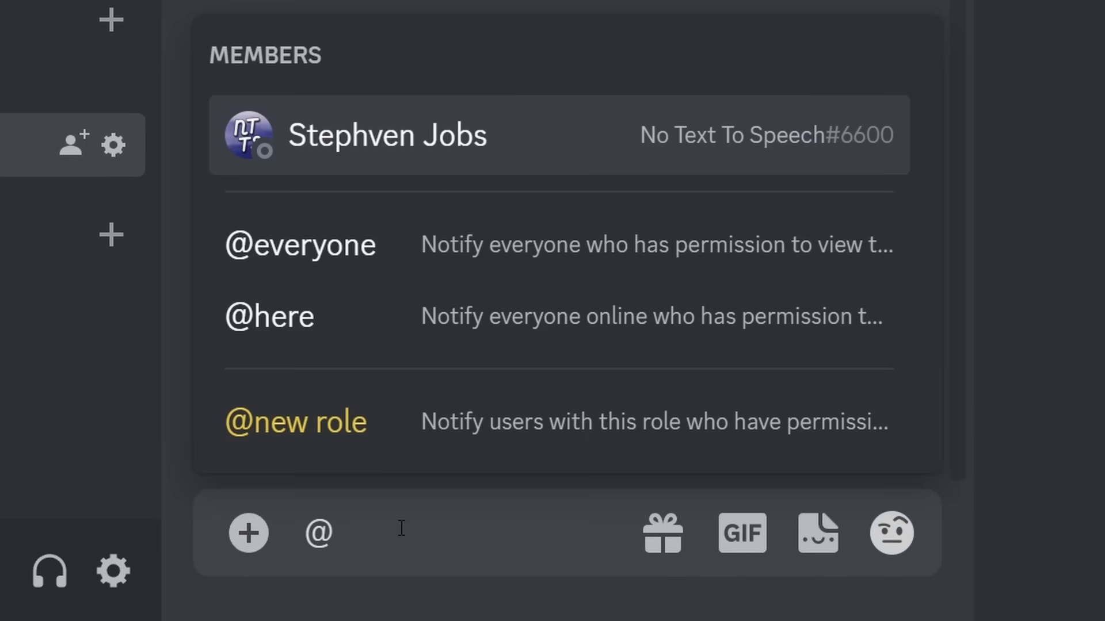
key(Return)
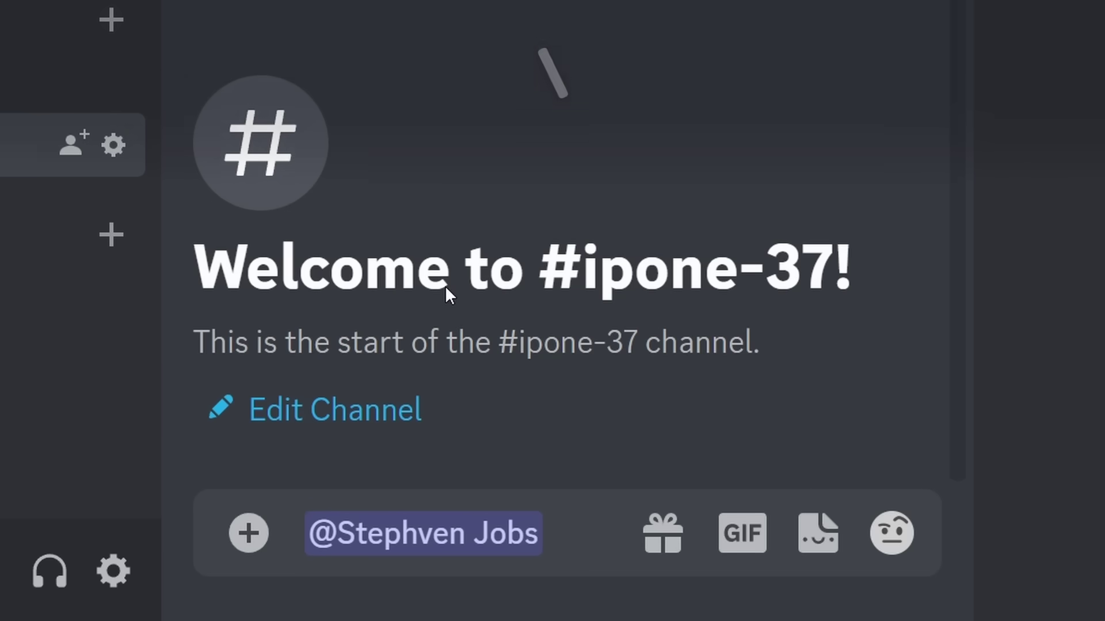
text(\@No Text To Speech#6600)
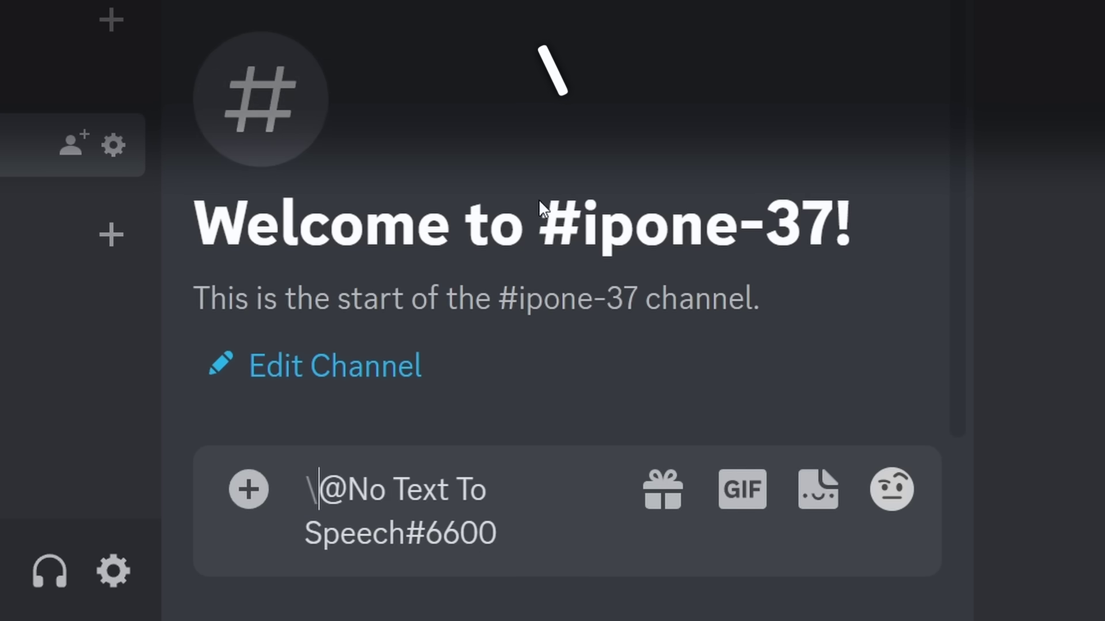
drag(319, 492, 305, 494)
click(510, 535)
key(Return)
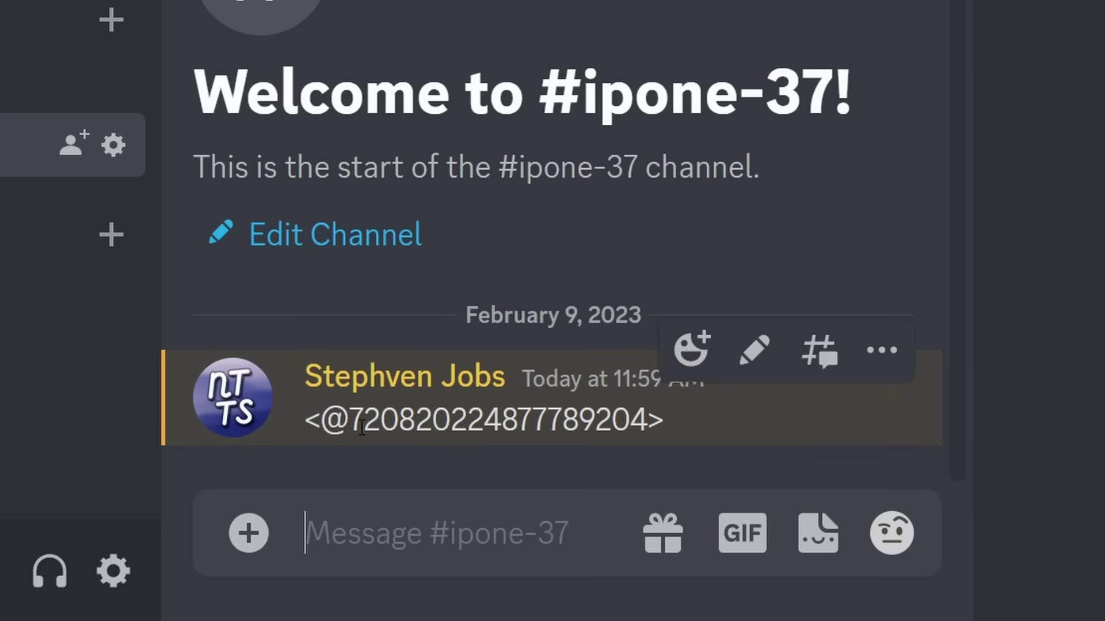
Select the numeric user ID shown in the sent message to copy it
drag(349, 420, 647, 425)
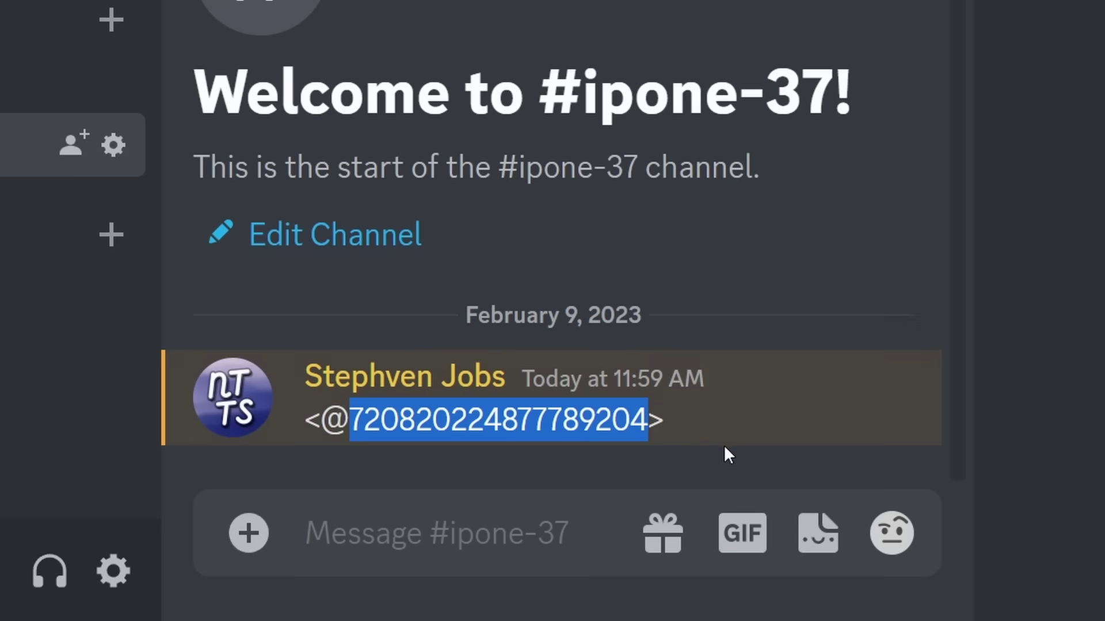
right_click(422, 388)
click(329, 458)
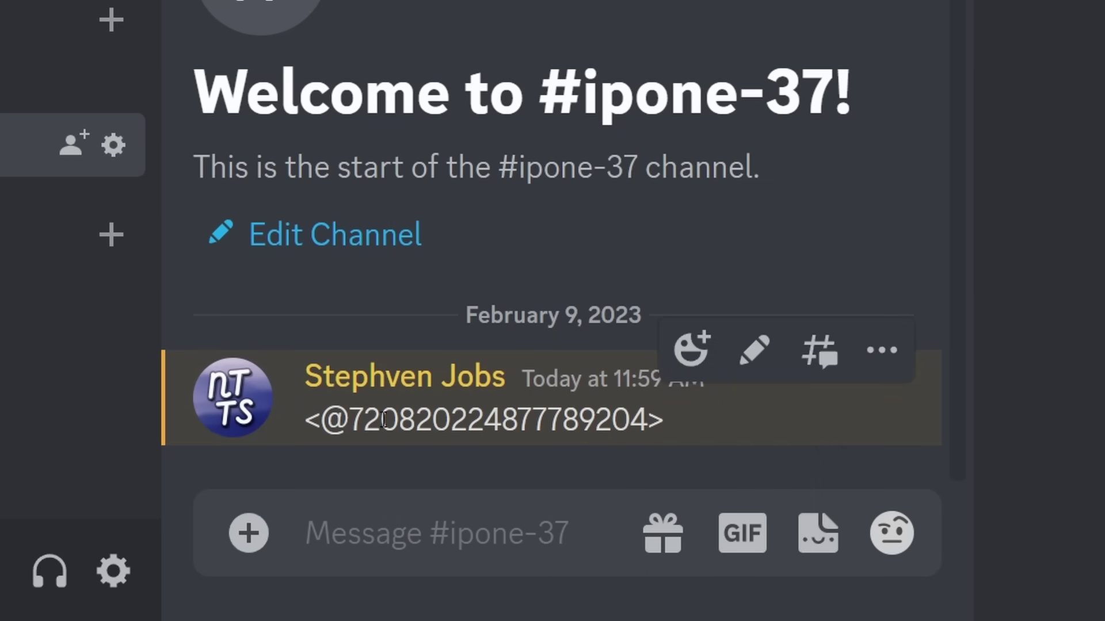
drag(350, 420, 648, 423)
key(ctrl+c)
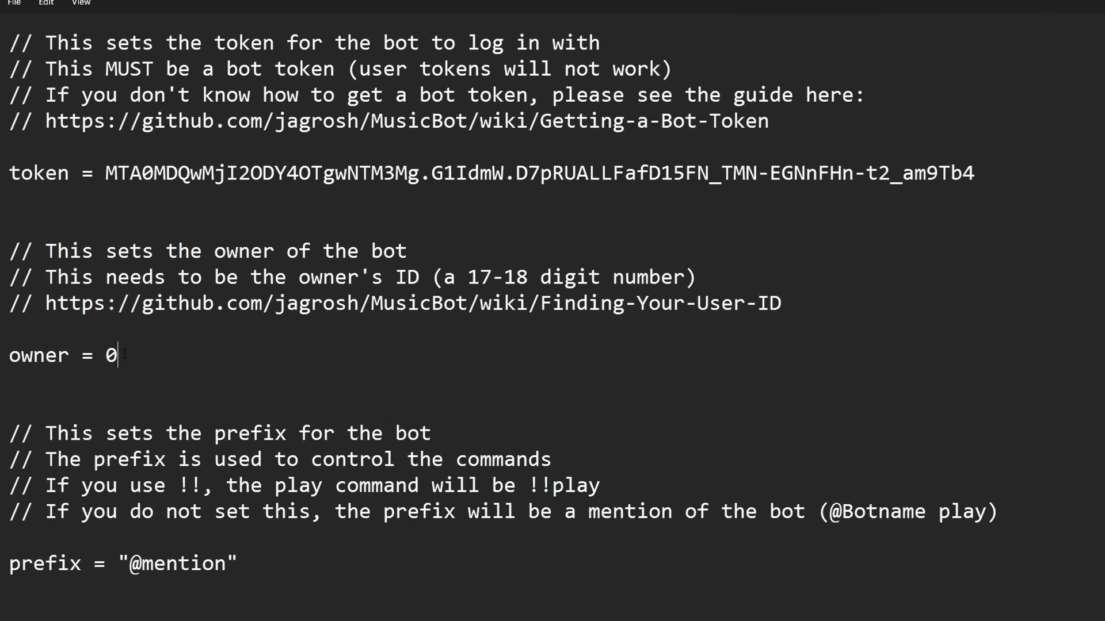
Replace the placeholder owner value 0 with the pasted Discord user ID
click(112, 358)
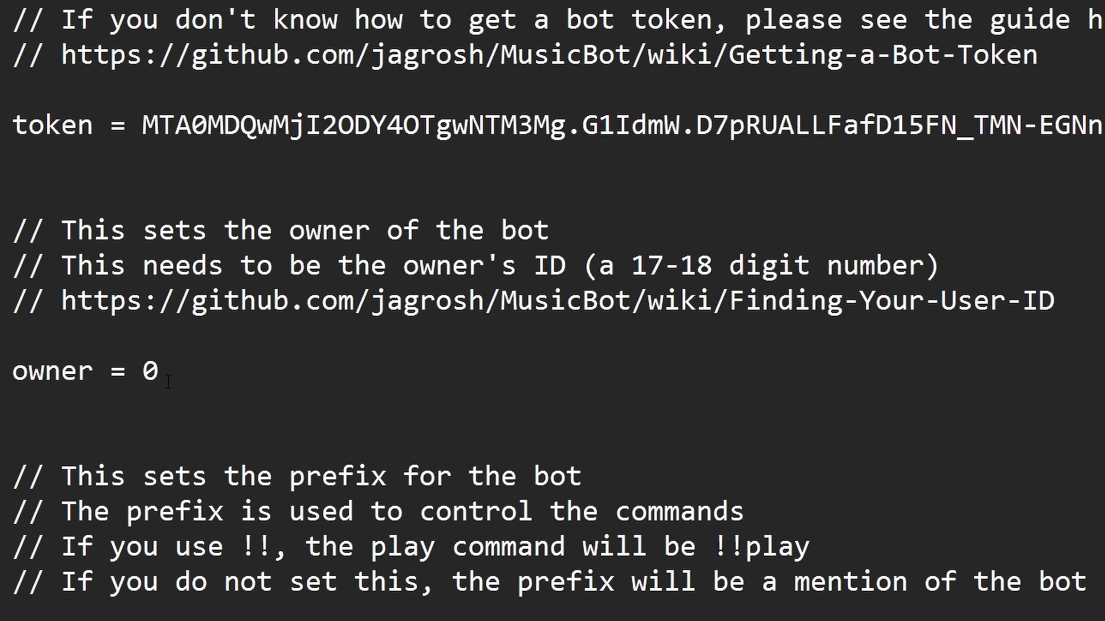
key(BackSpace)
key(ctrl+v)
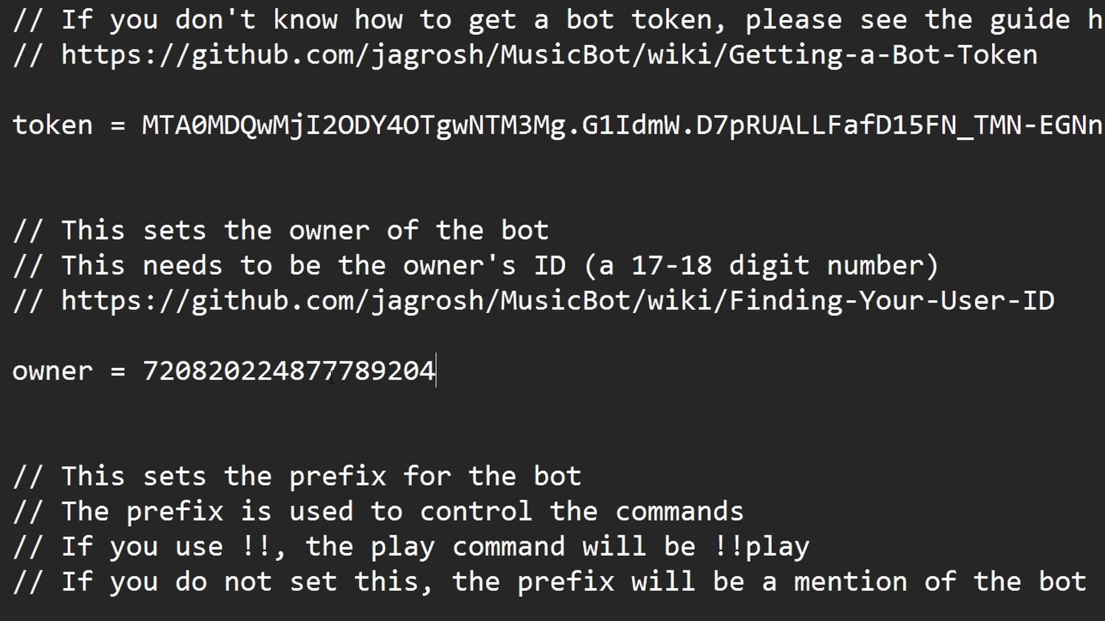
right_click(464, 375)
key(Escape)
scroll(426, 290, down, 3)
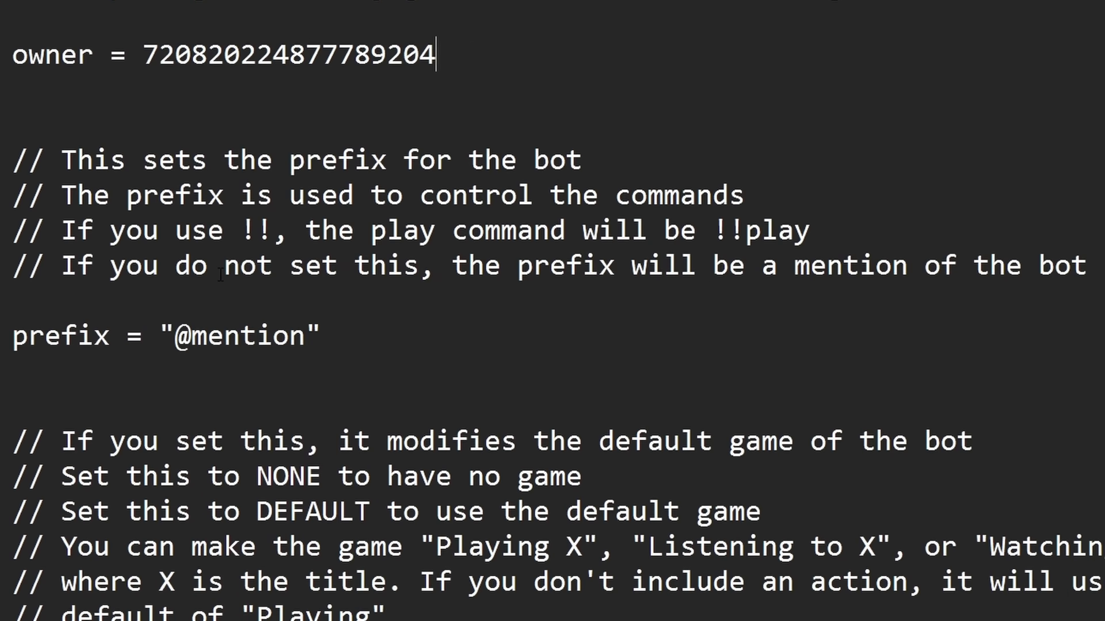
click(311, 341)
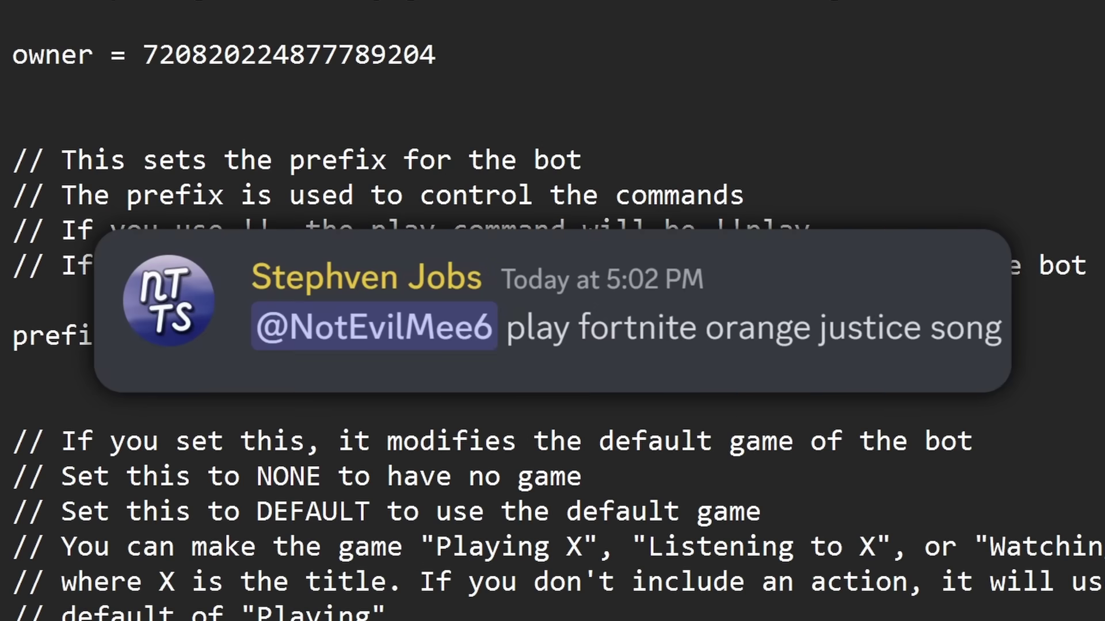
key(BackSpace)
key(BackSpace)
key(BackSpace)
key(BackSpace)
key(BackSpace)
key(BackSpace)
key(BackSpace)
key(BackSpace)
text(!!)
drag(824, 236, 713, 236)
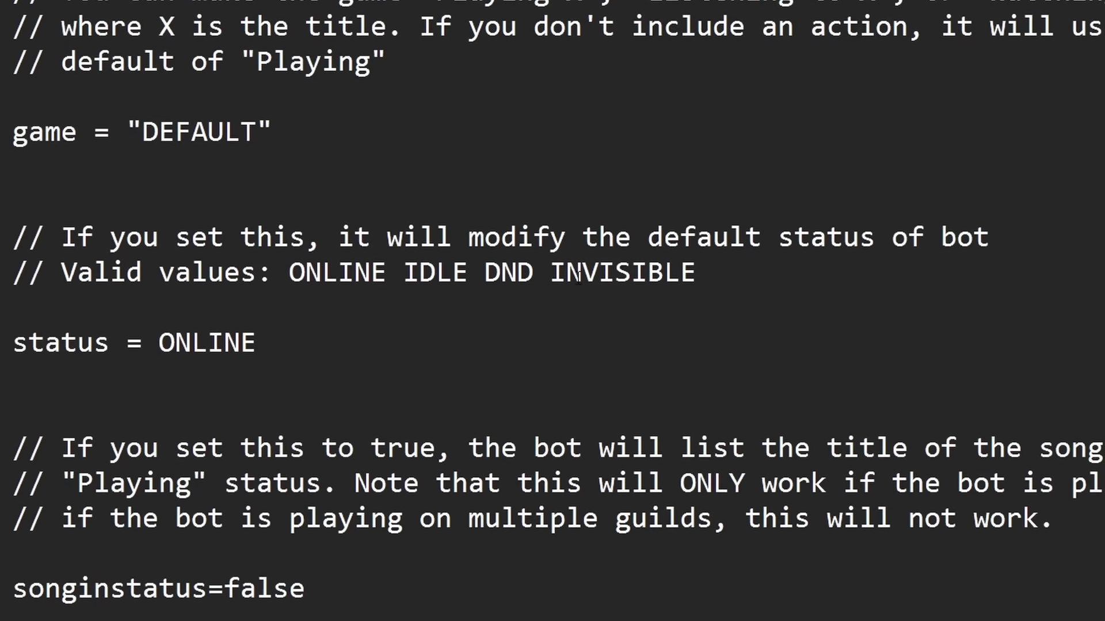
Change songinstatus from false to true
scroll(578, 277, down, 2)
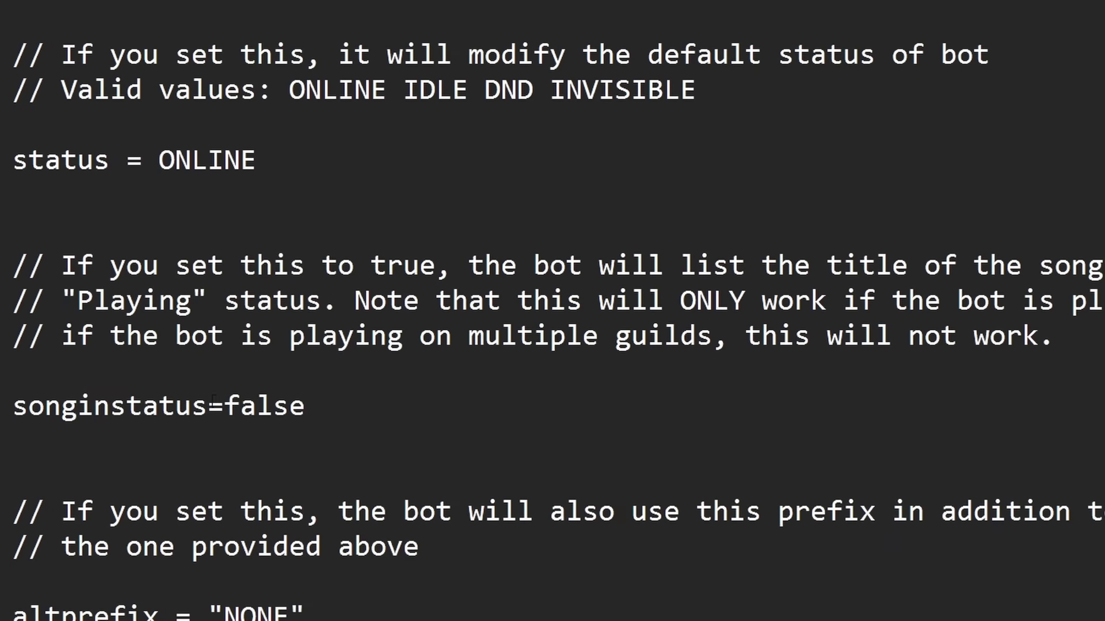
click(305, 406)
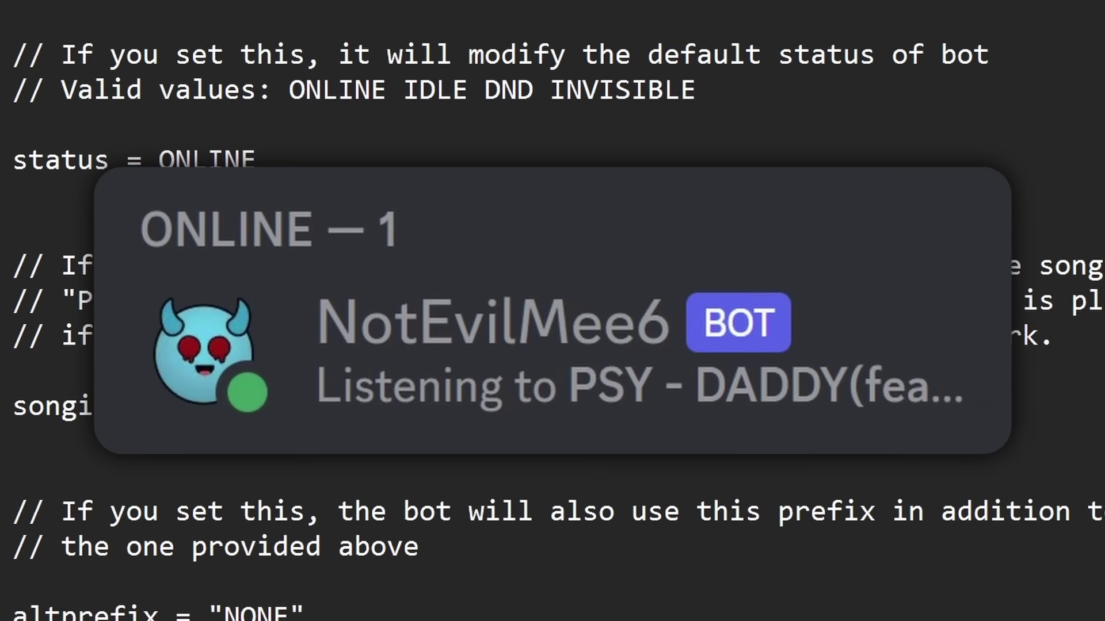
key(BackSpace)
key(BackSpace)
key(BackSpace)
key(BackSpace)
key(BackSpace)
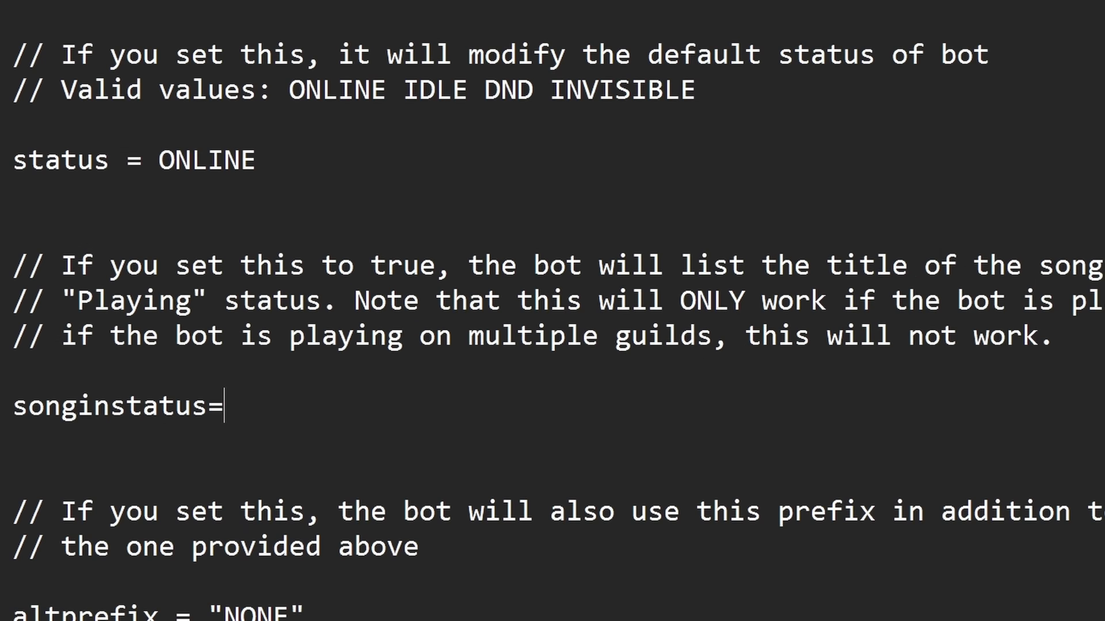
text(true)
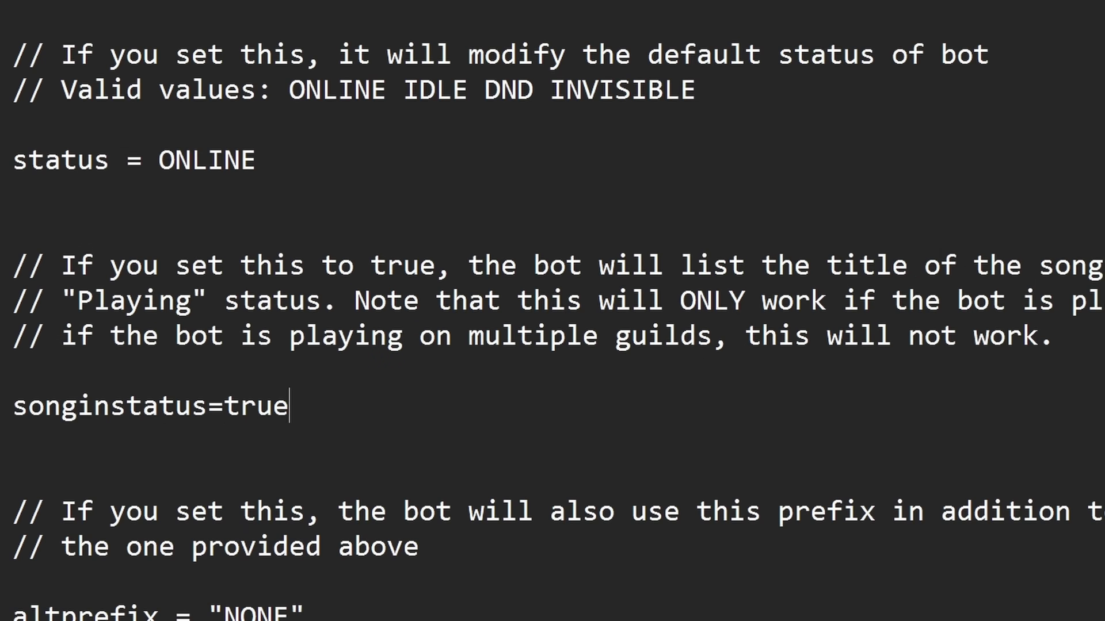
Set npimages to true and review the stayinchannel setting
scroll(22, 507, down, 8)
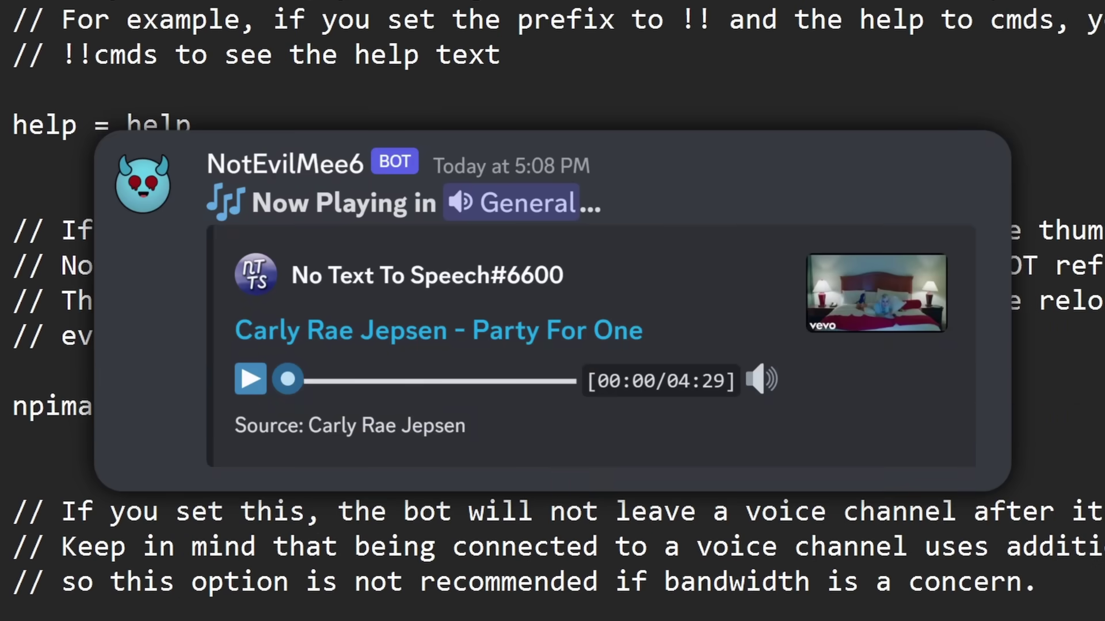
key(BackSpace)
key(BackSpace)
text(true)
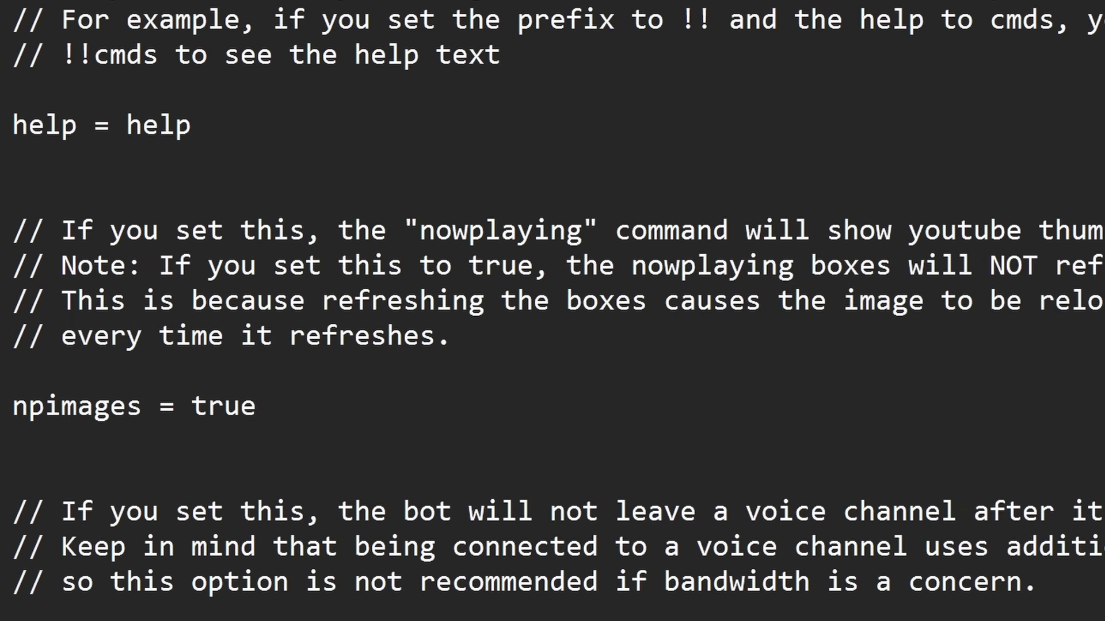
scroll(17, 124, down, 5)
drag(14, 123, 249, 123)
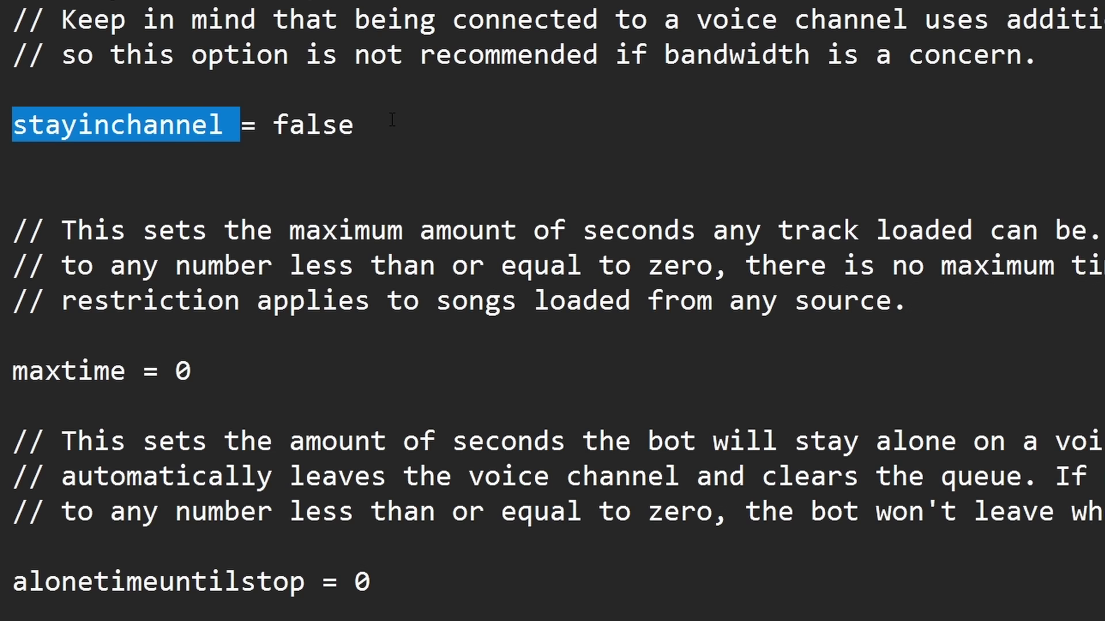
click(375, 129)
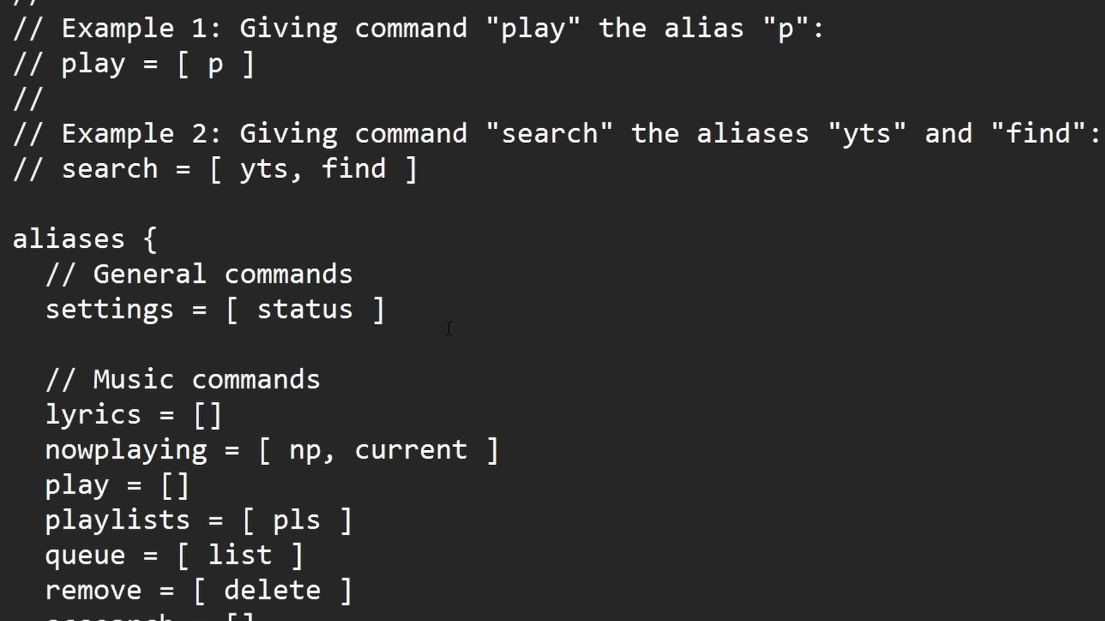
In the aliases block, give play the alias p so it reads play = [ p ]
click(161, 237)
scroll(266, 524, up, 2)
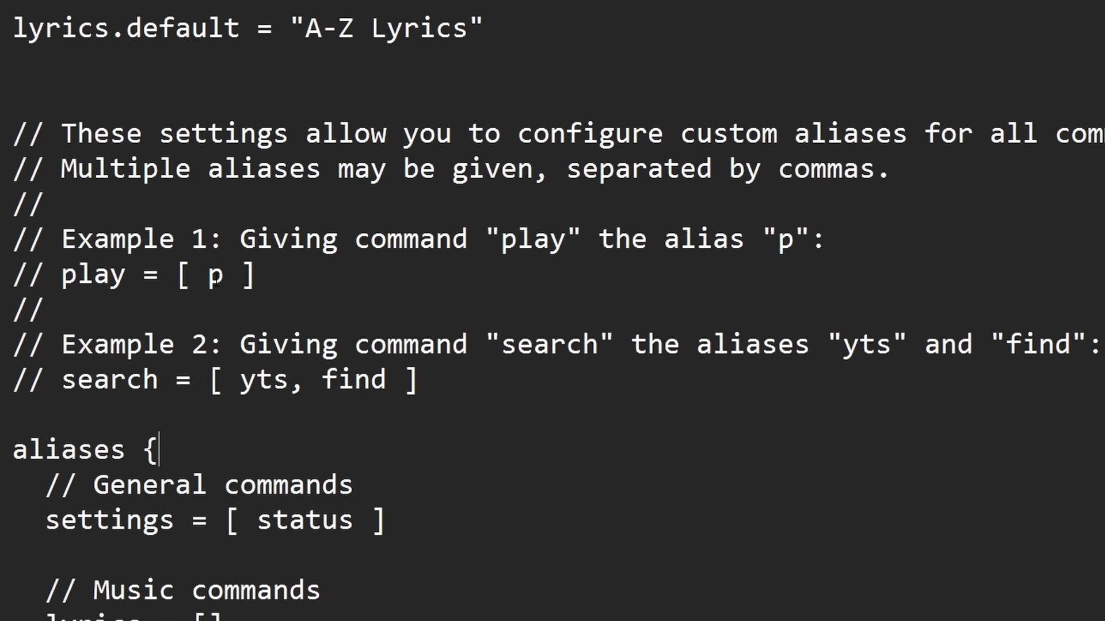
double_click(216, 279)
scroll(215, 279, down, 1)
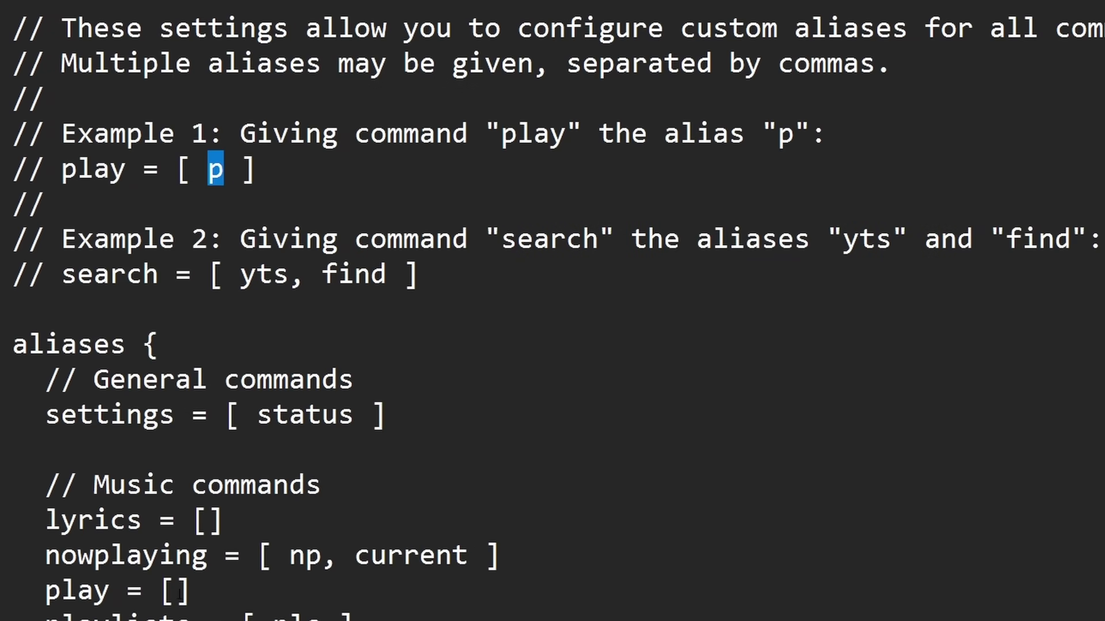
scroll(178, 591, down, 1)
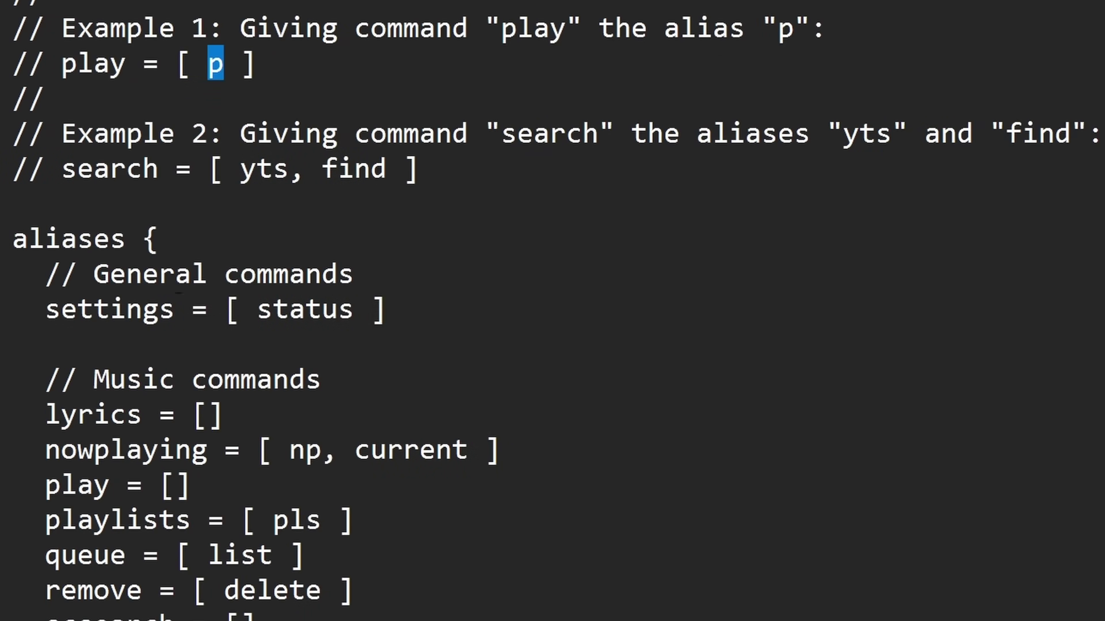
click(175, 485)
text(p)
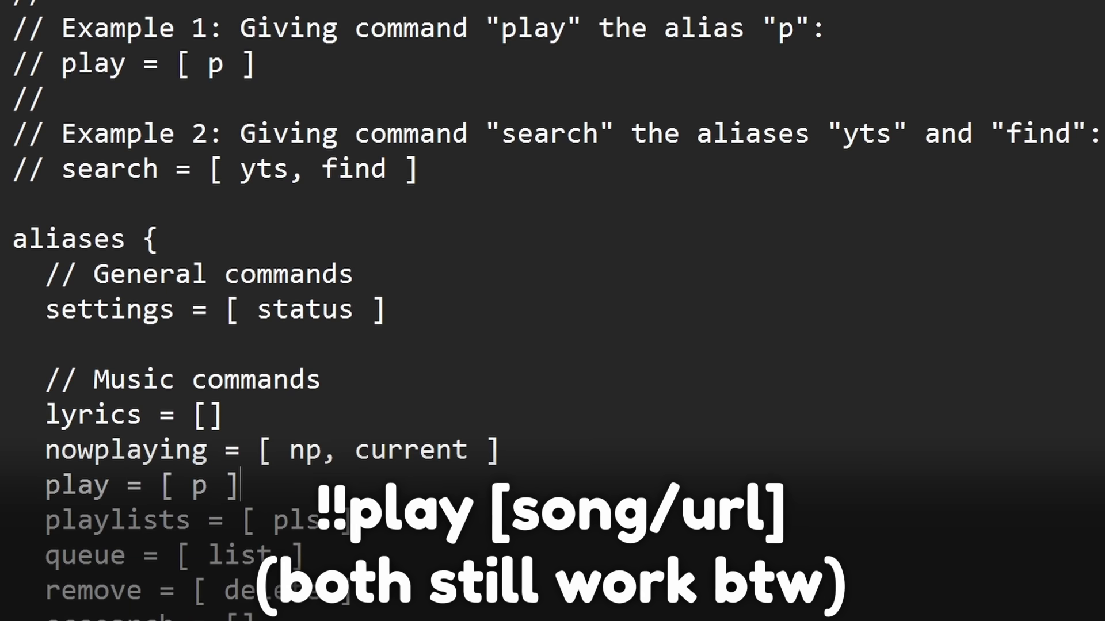
scroll(123, 185, down, 2)
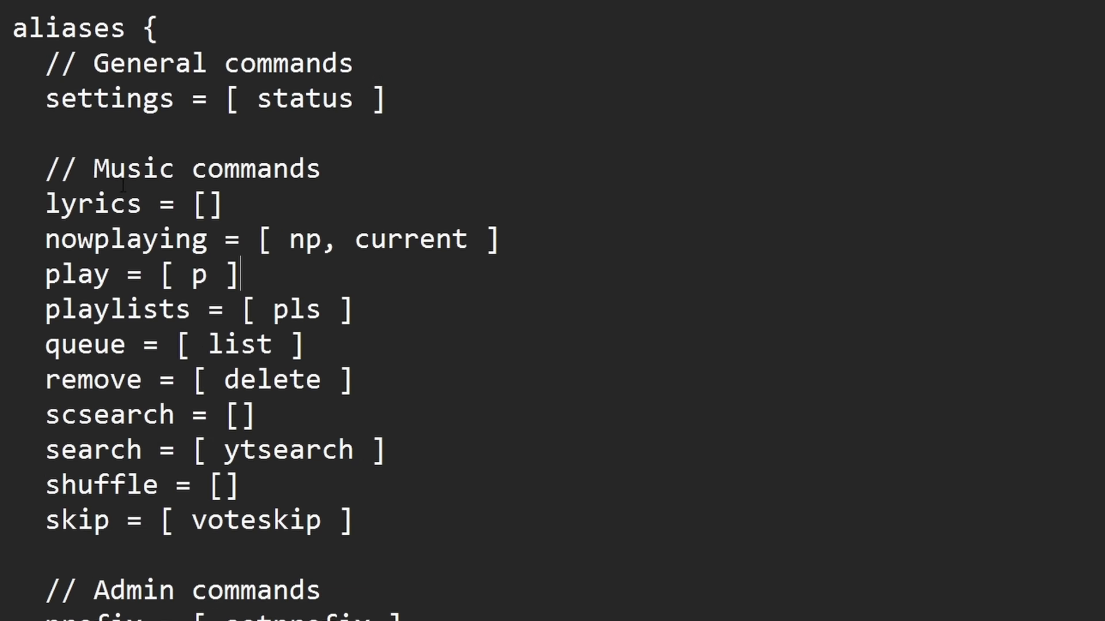
scroll(124, 186, down, 6)
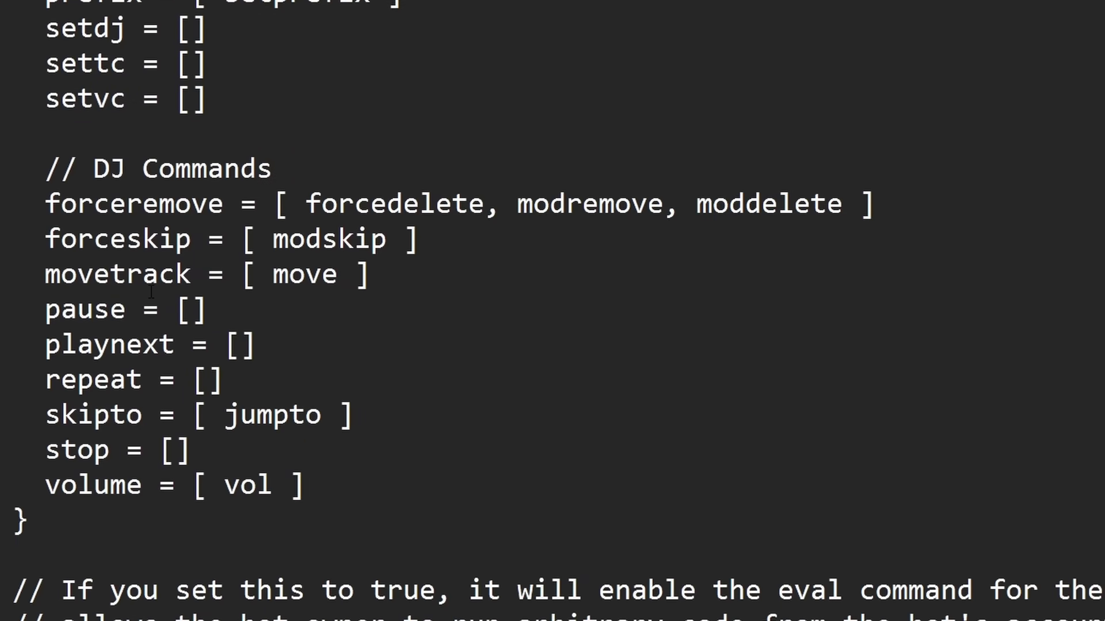
scroll(151, 292, up, 4)
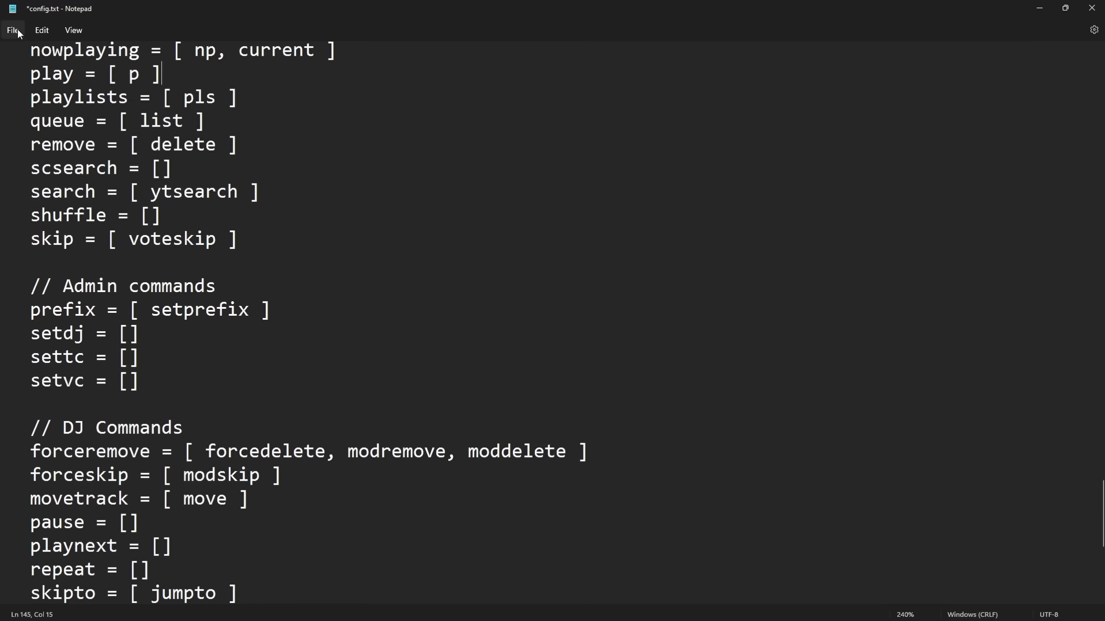
Save config.txt and minimise Notepad to bring Discord back
click(15, 30)
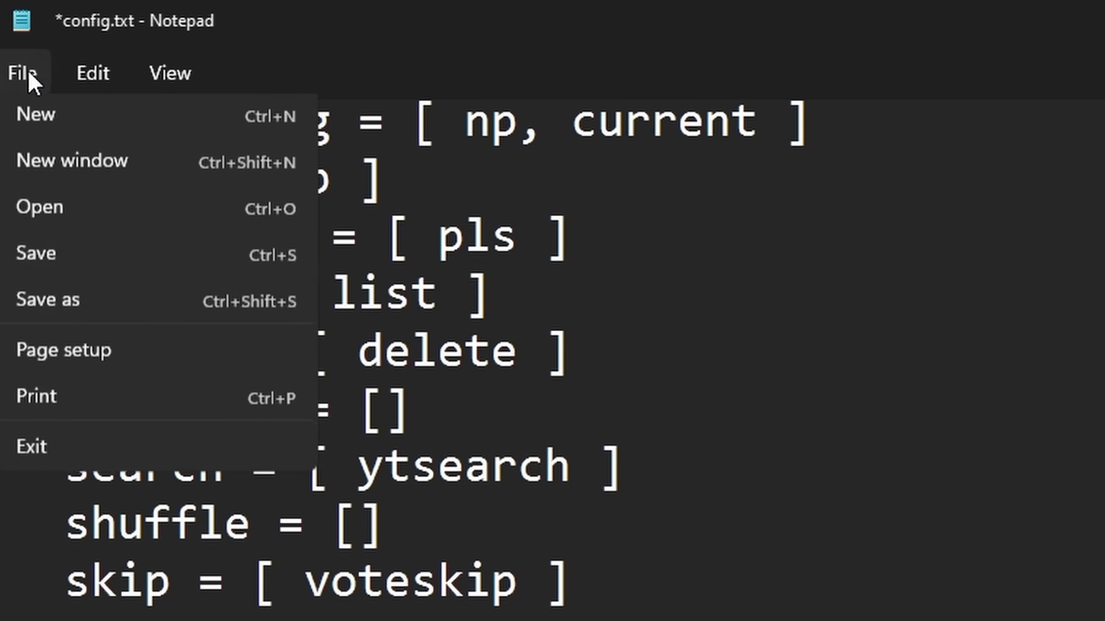
click(54, 259)
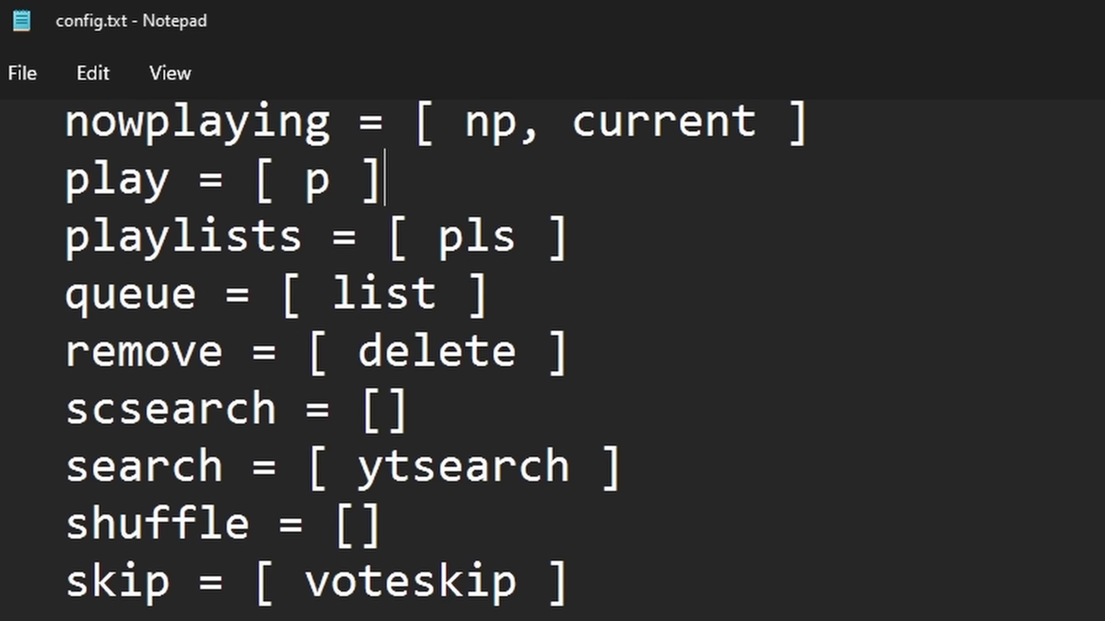
click(1026, 12)
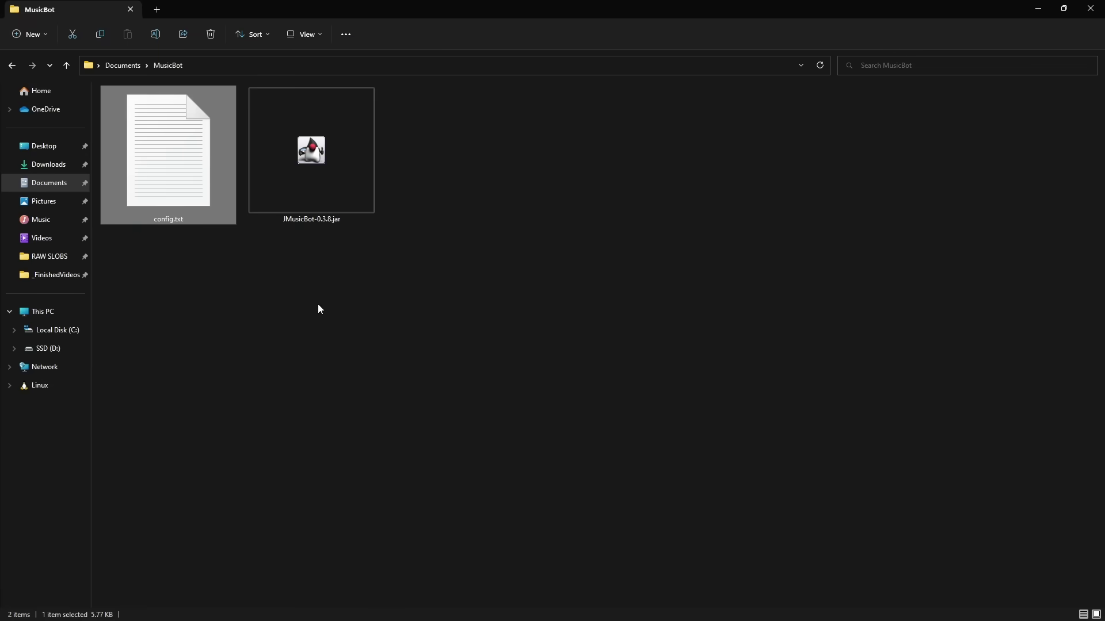
Start JMusicBot-0.3.8.jar from the MusicBot folder until its console shows Login Successful
click(319, 309)
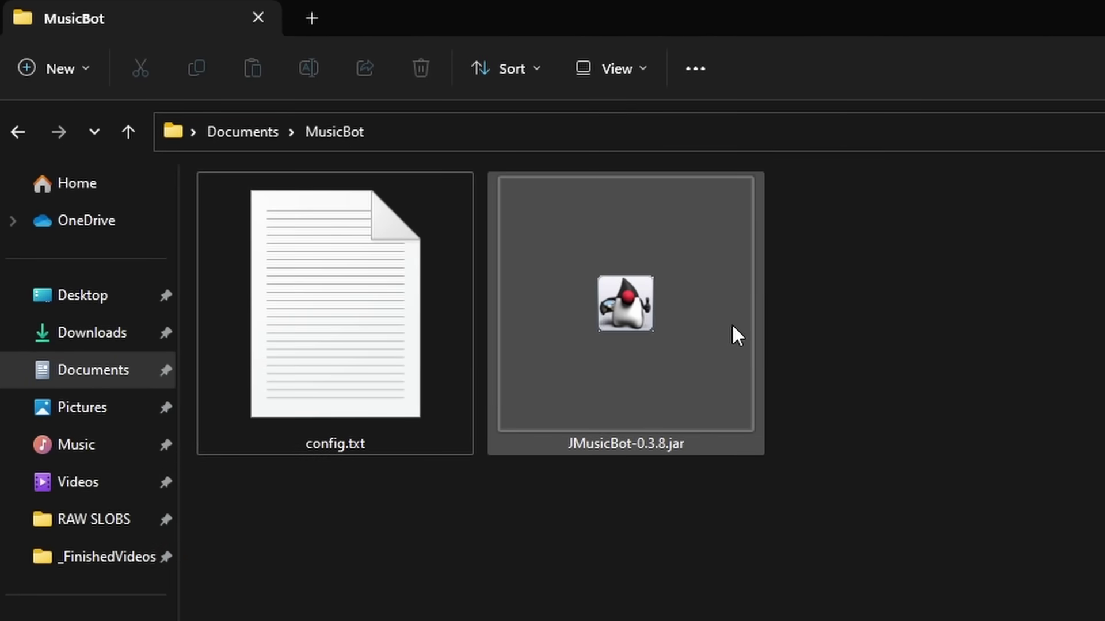
double_click(633, 369)
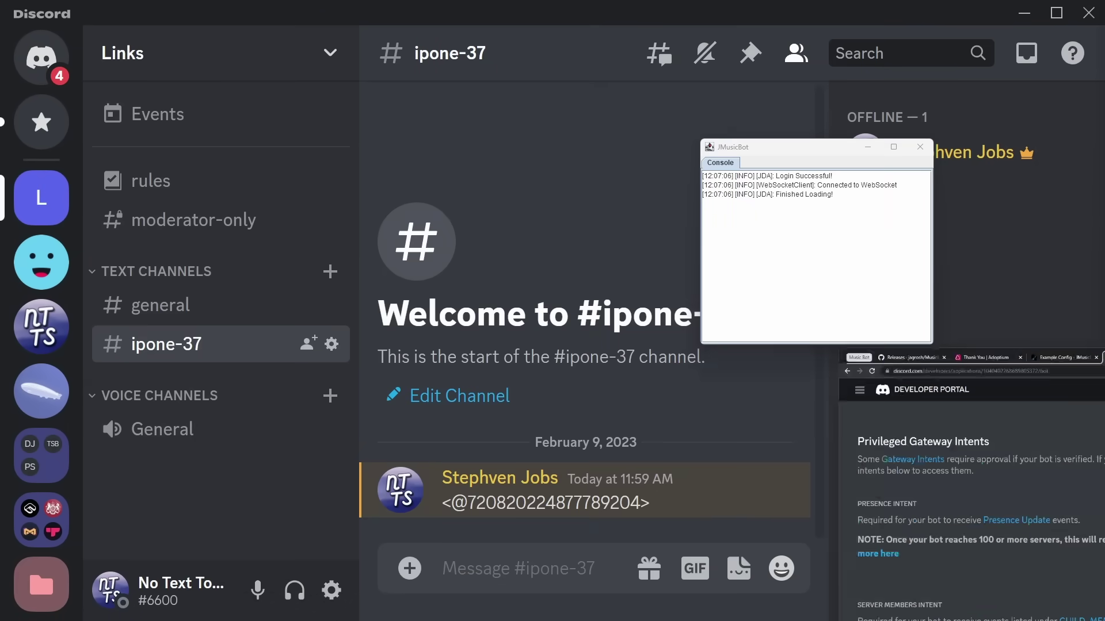
key(alt+Tab)
Upload a new avatar image for NotEvilMee6 and save it
double_click(793, 177)
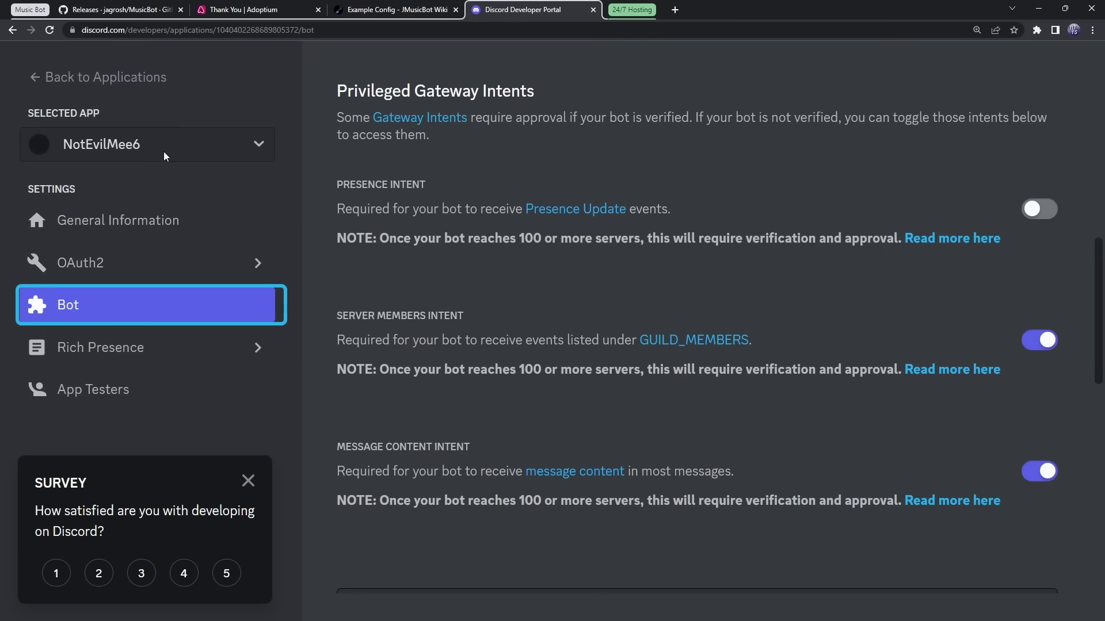
scroll(458, 398, up, 10)
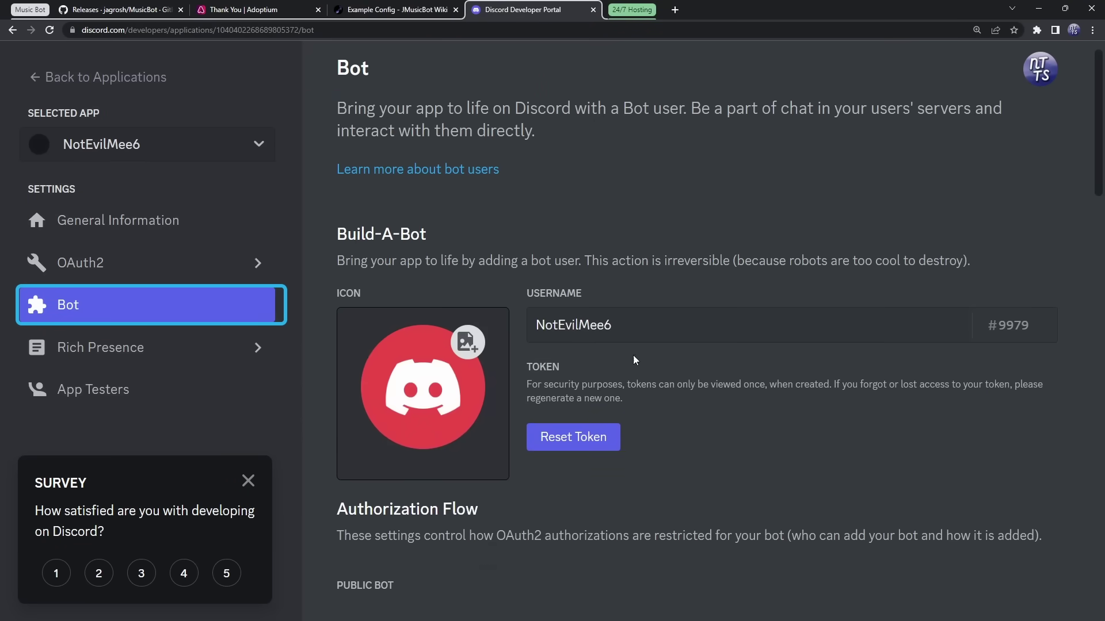
click(459, 398)
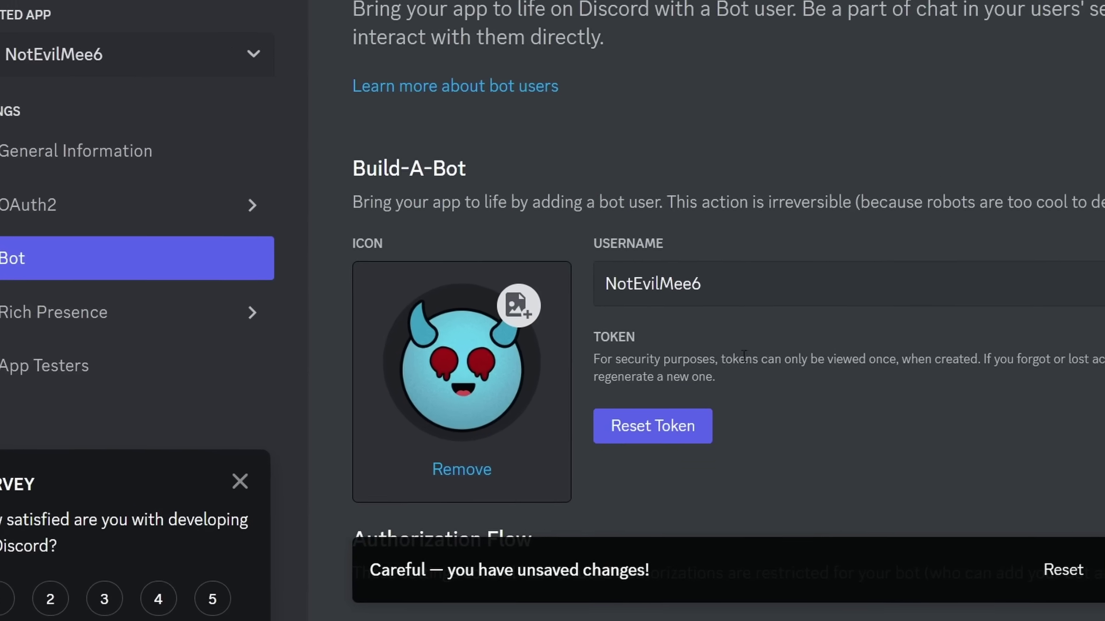
click(1088, 579)
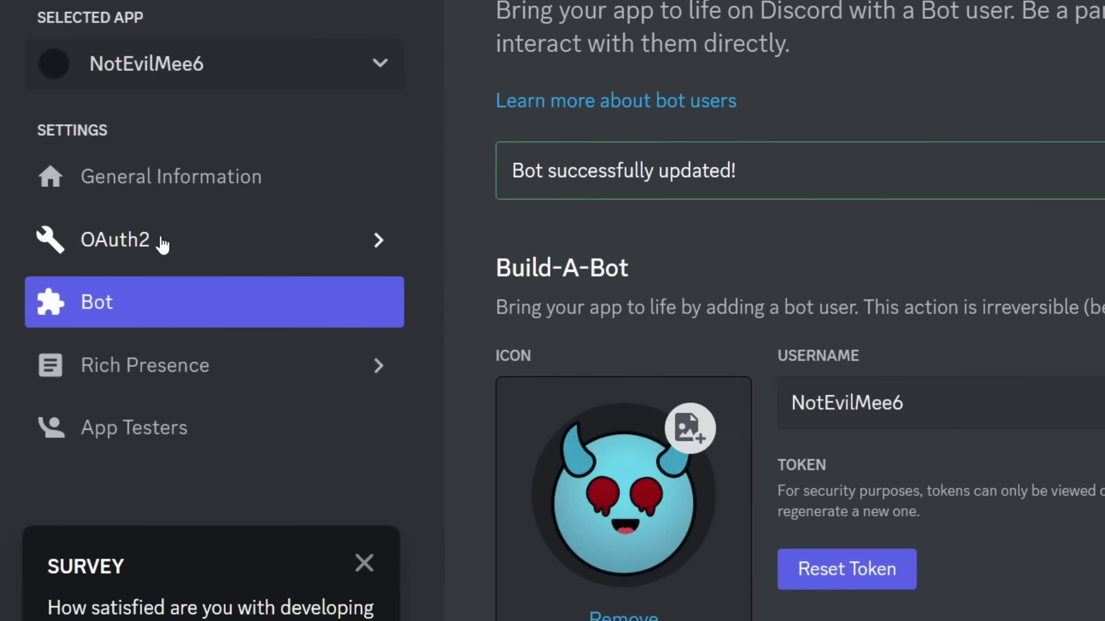
Generate an OAuth2 invite URL with the bot scope and copy it
click(135, 236)
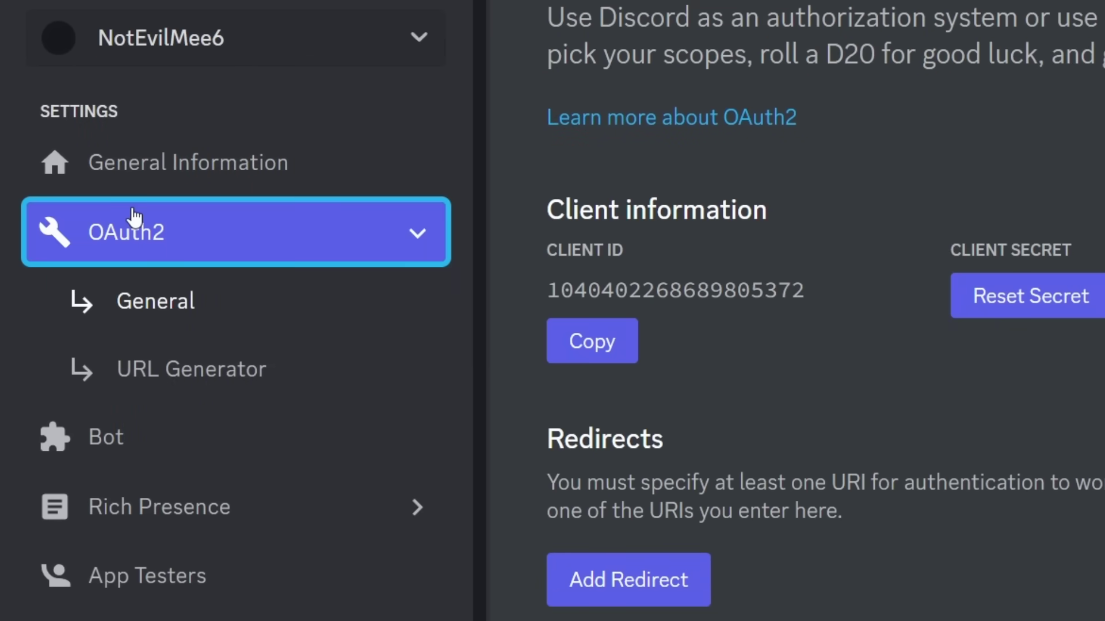
scroll(222, 365, down, 2)
click(222, 366)
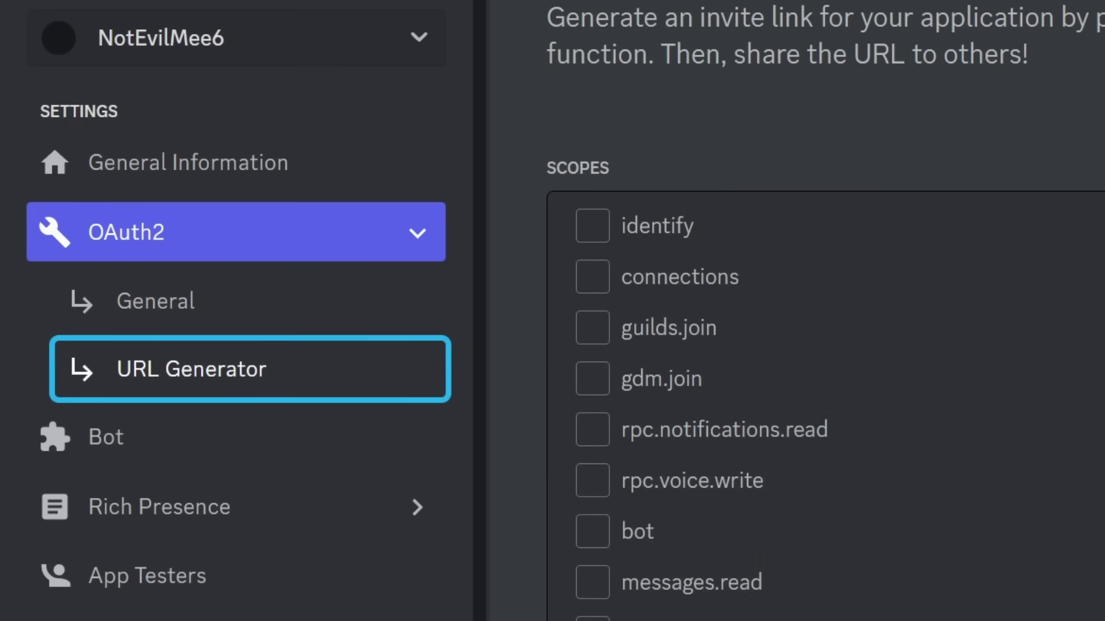
scroll(681, 393, down, 2)
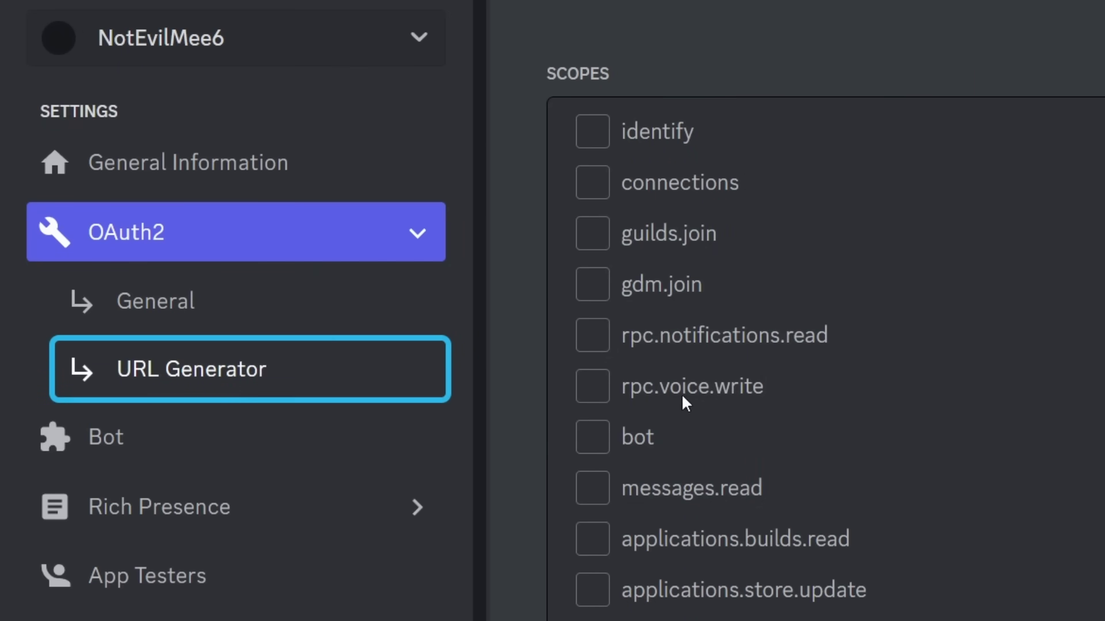
click(598, 443)
scroll(598, 444, down, 20)
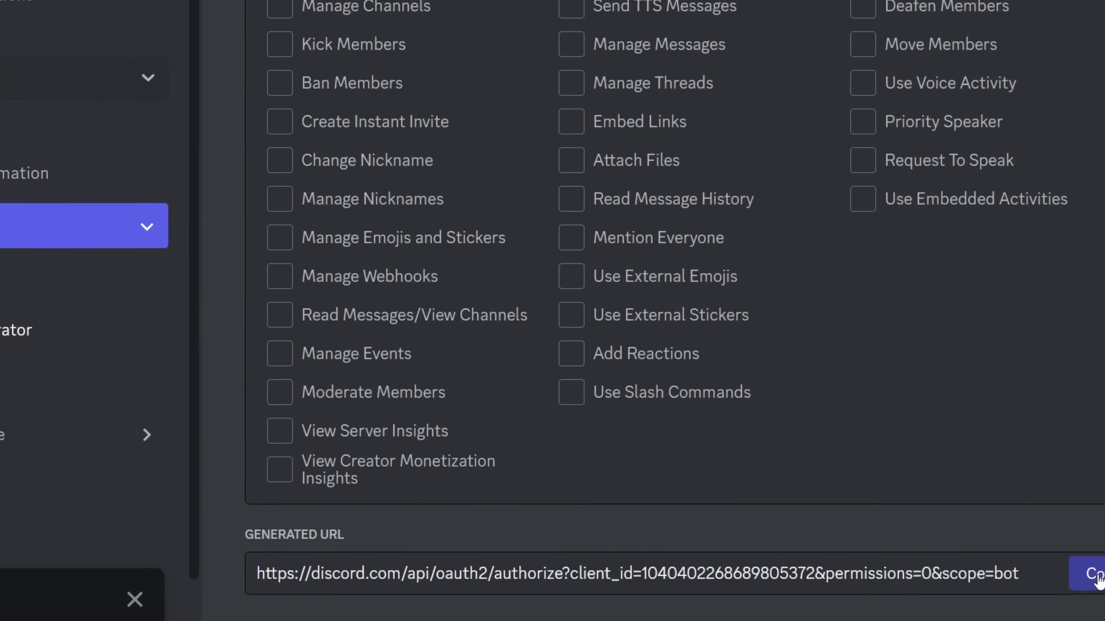
click(1095, 580)
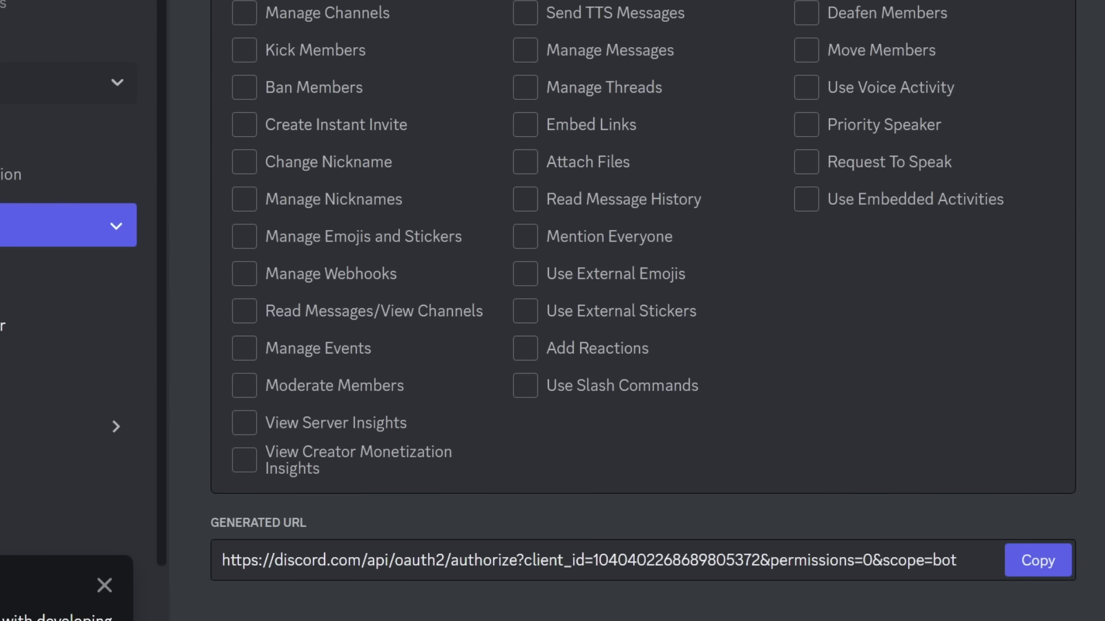
Open the copied invite URL and authorize NotEvilMee6 for the Links server
key(ctrl+l)
key(ctrl+v)
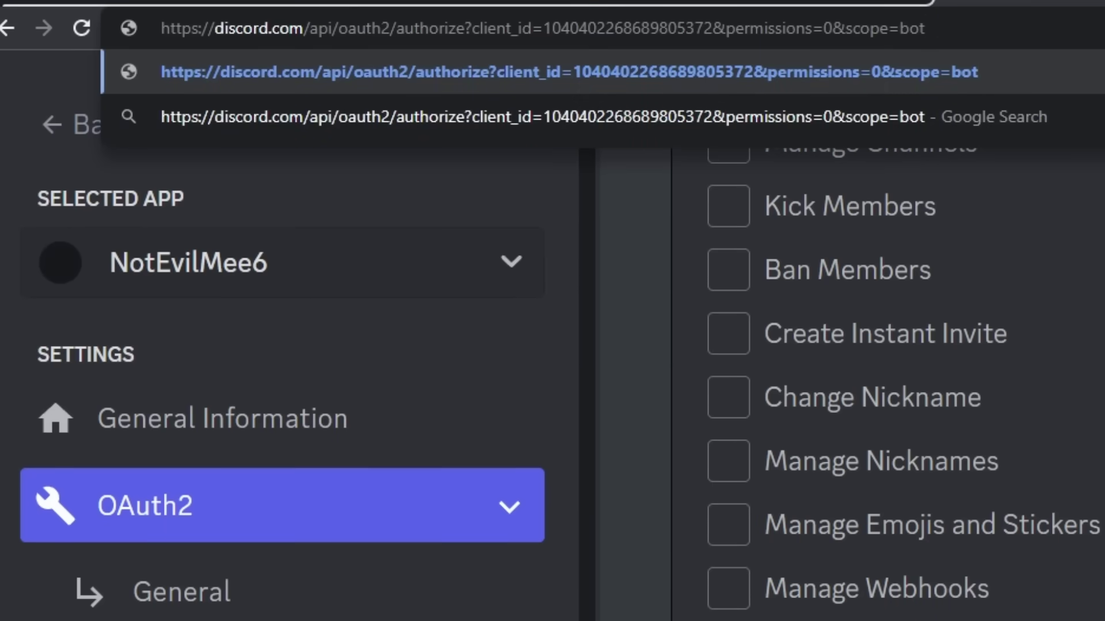
key(Return)
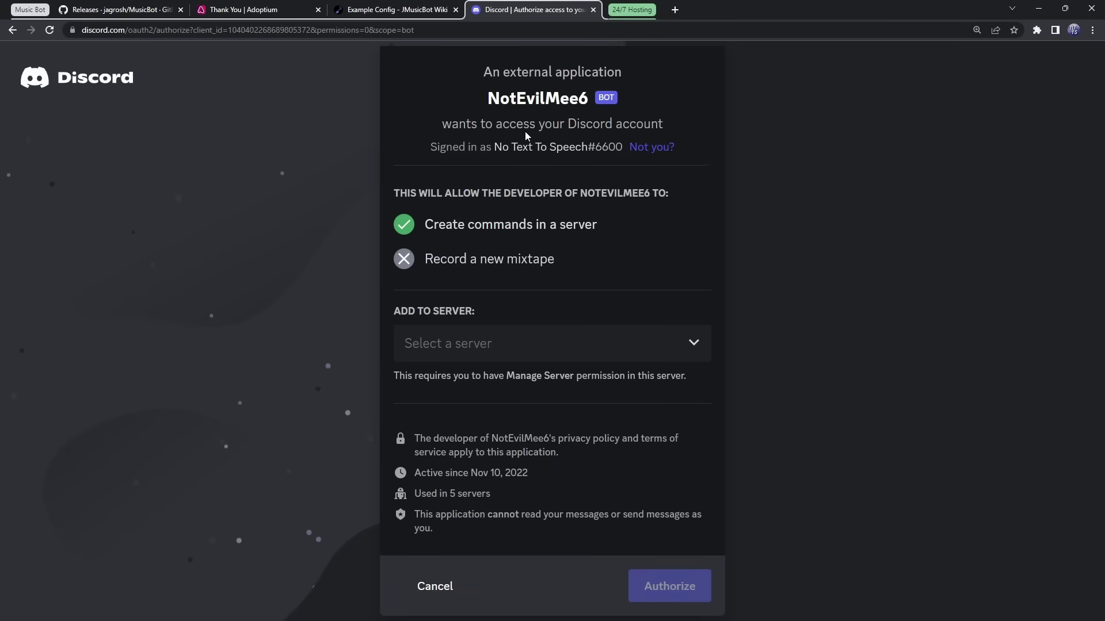
key(ctrl+minus)
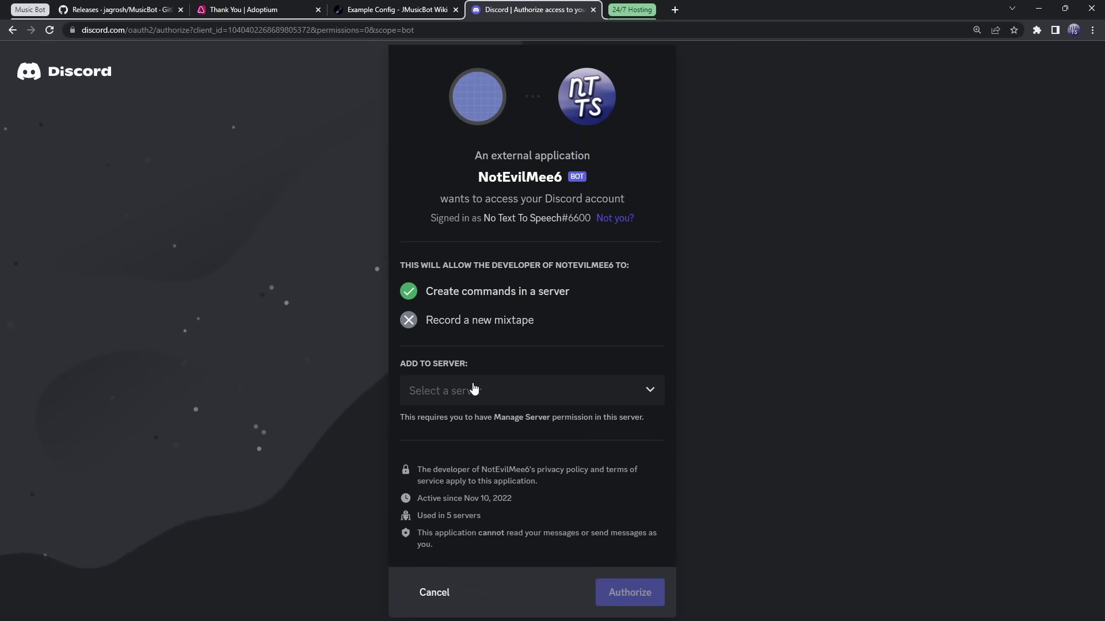
click(474, 390)
click(457, 345)
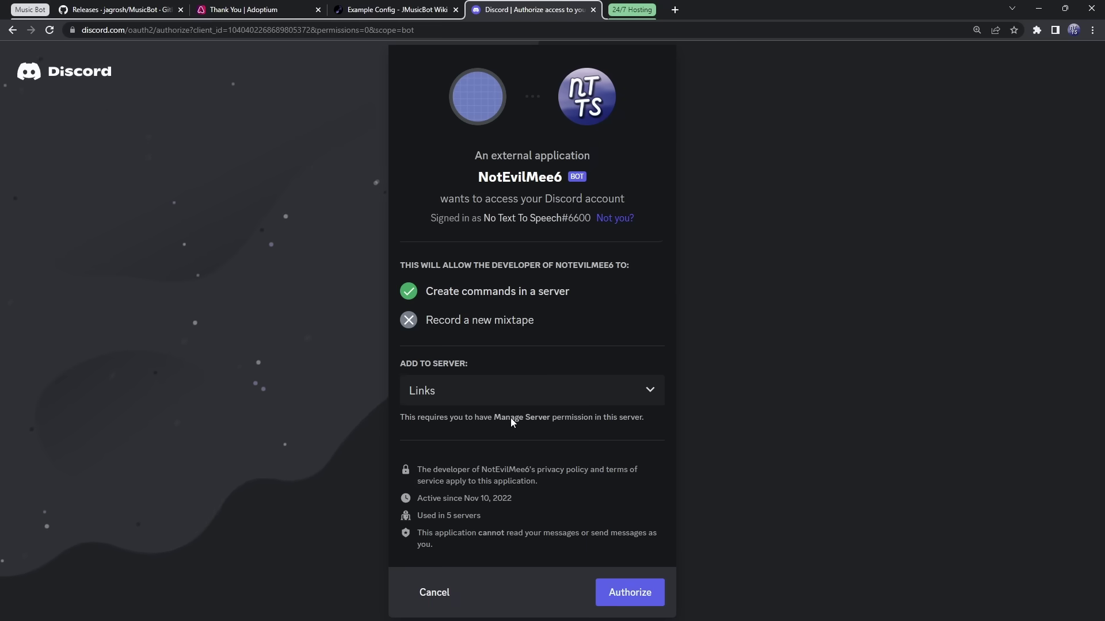
click(637, 593)
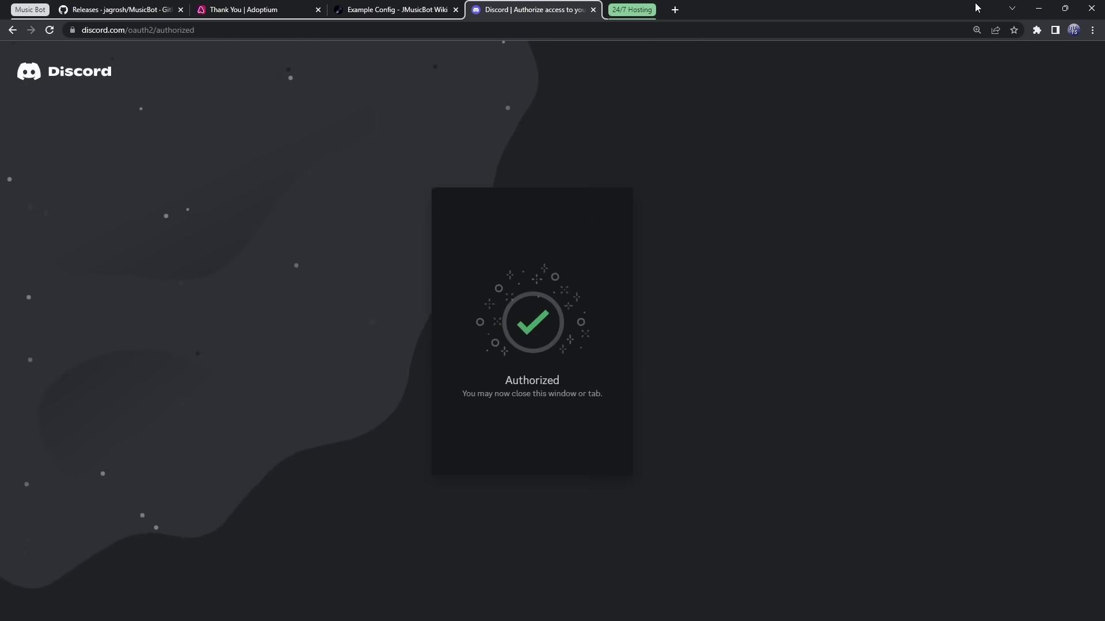
Finish the human check and post !!help in #ipone-37
click(1031, 15)
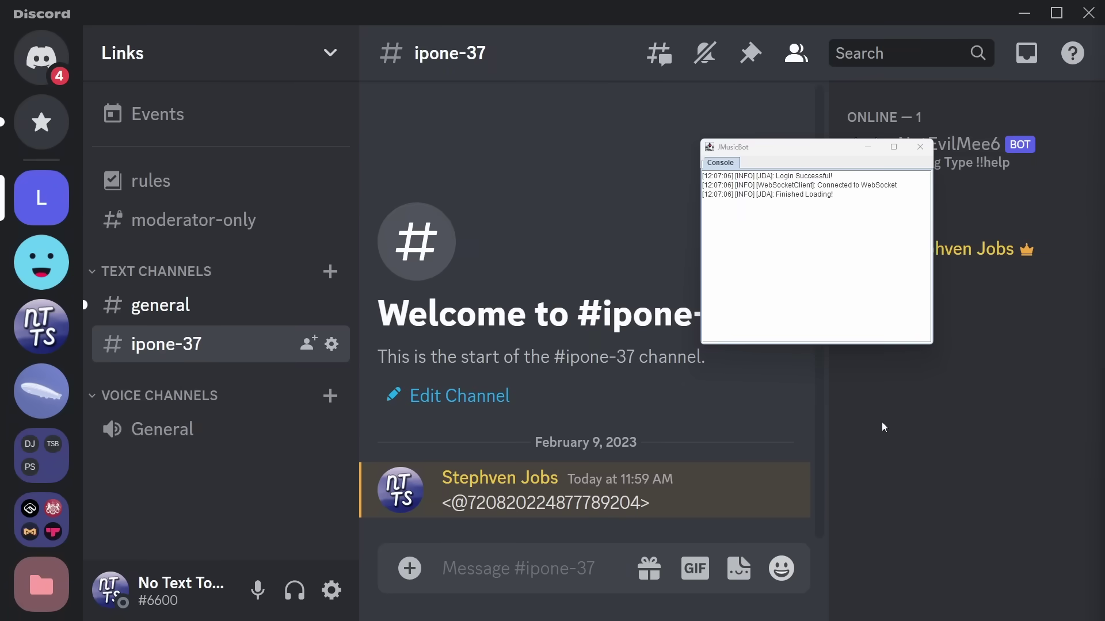
click(695, 22)
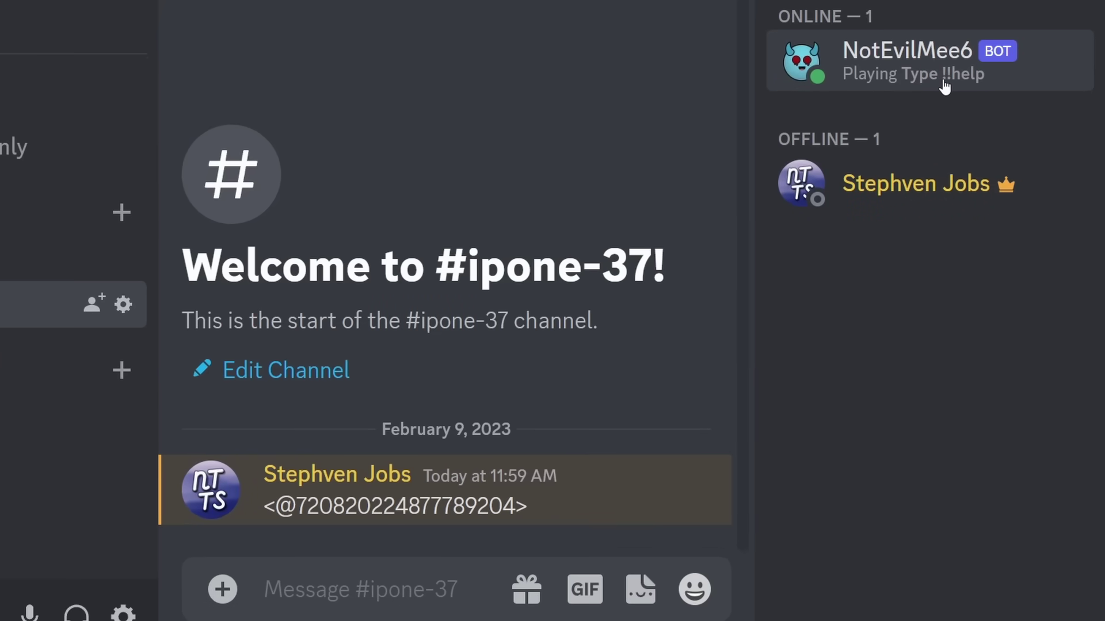
text(!)
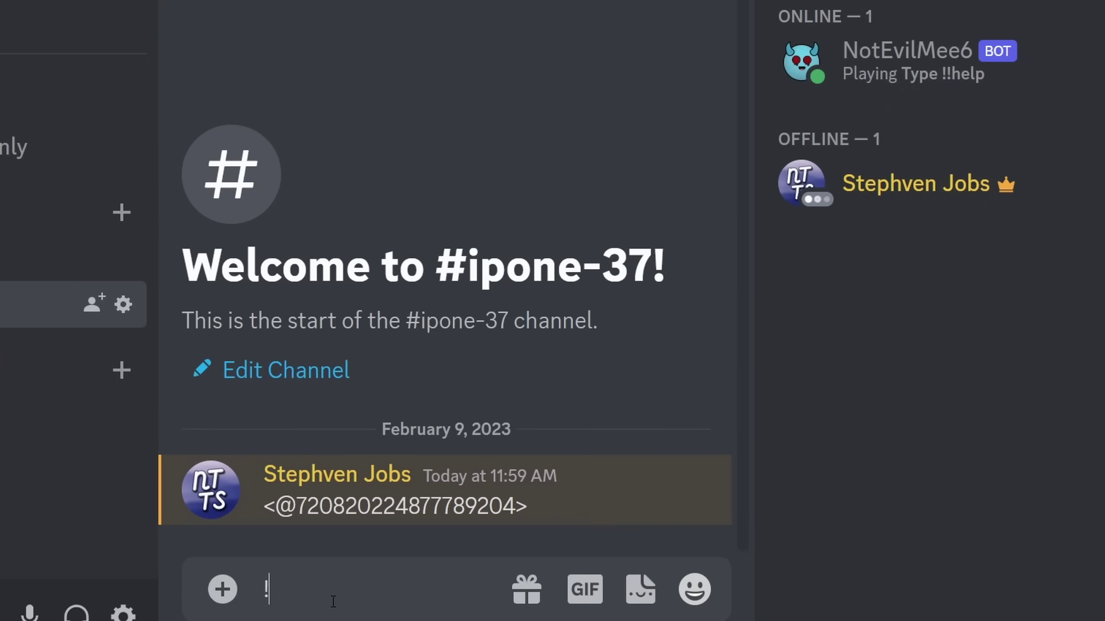
text(!help)
key(Return)
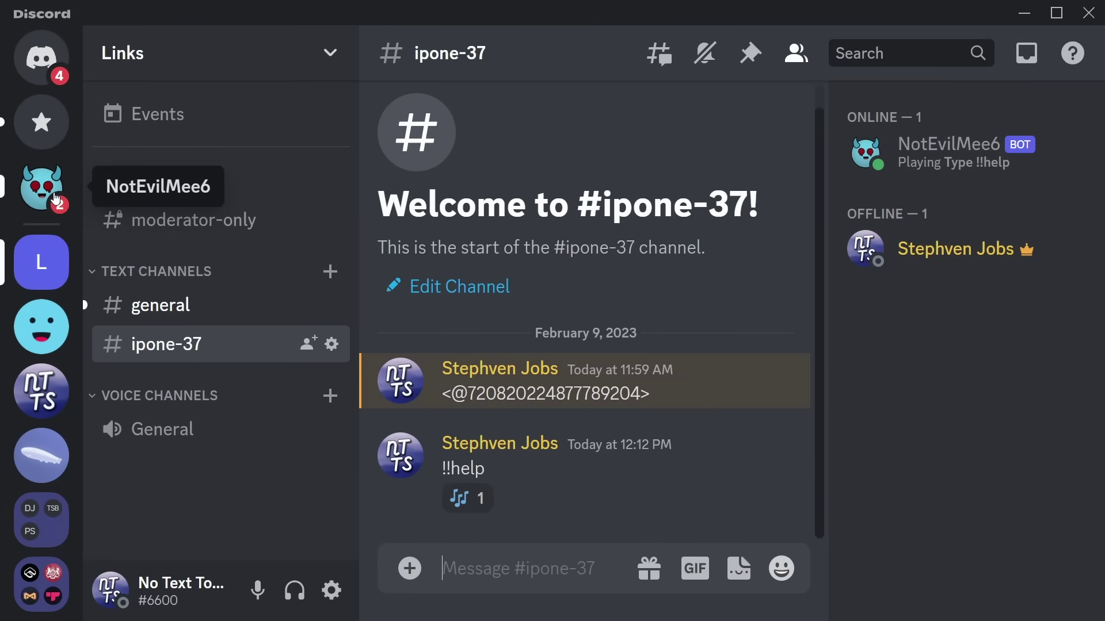
Read NotEvilMee6's direct message listing all its commands
click(55, 200)
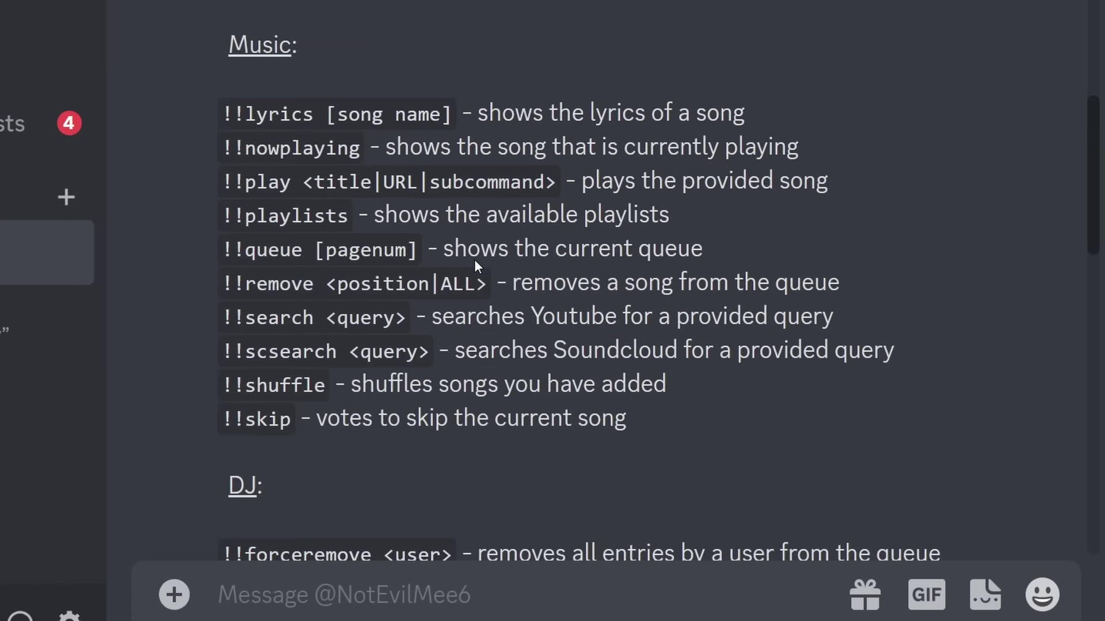
scroll(474, 260, down, 15)
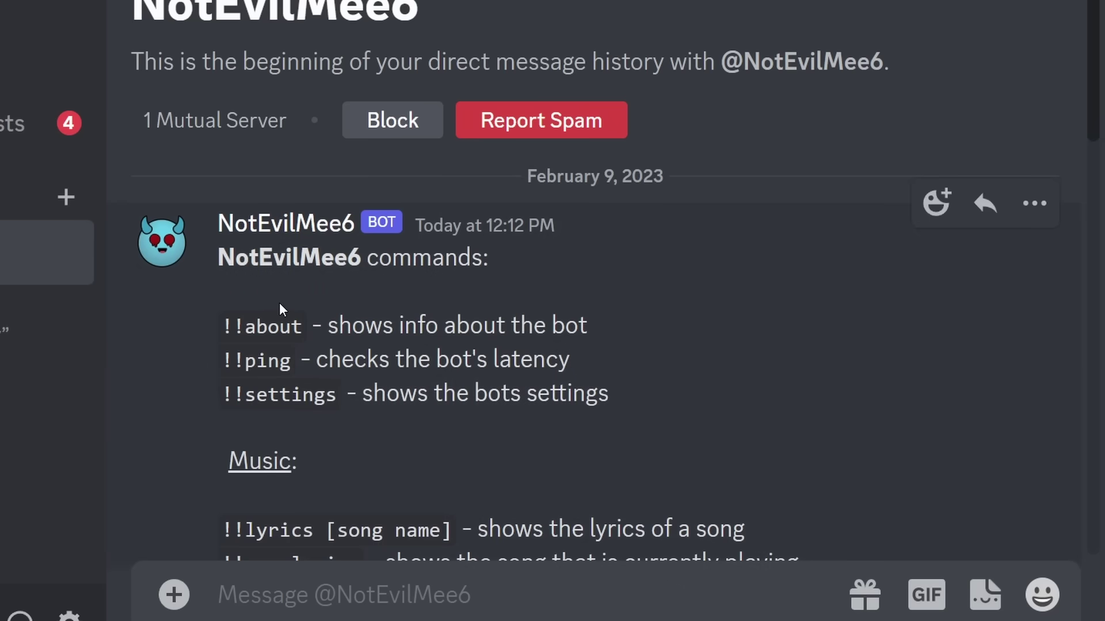
scroll(312, 263, down, 4)
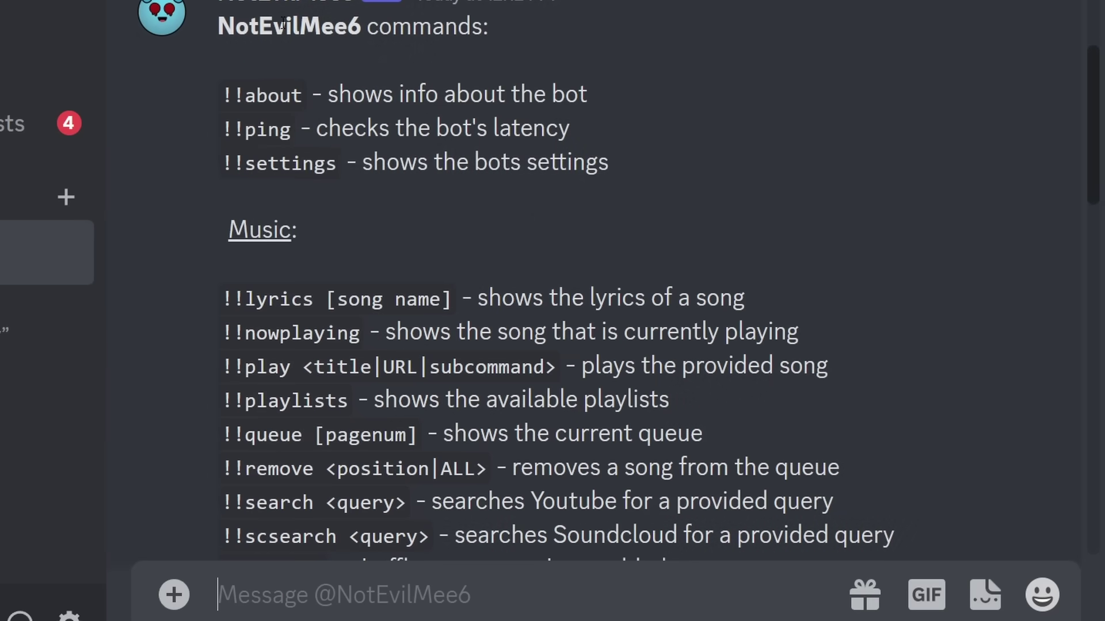
Send '!!search no text to speech' in #ipone-37, then join the General voice channel
scroll(440, 258, down, 5)
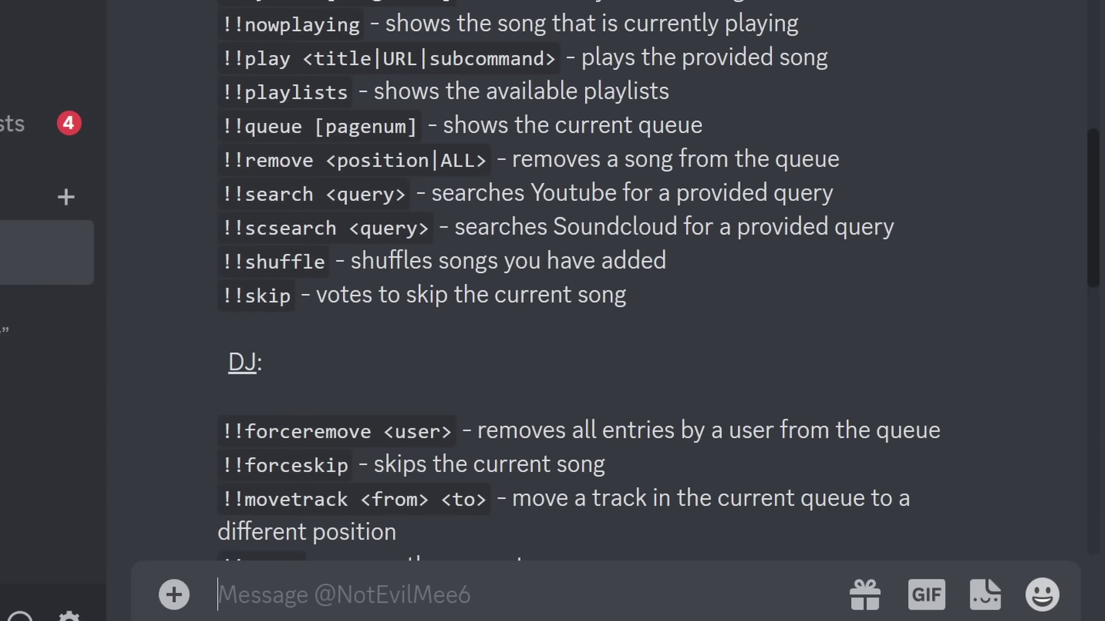
key(alt+Left)
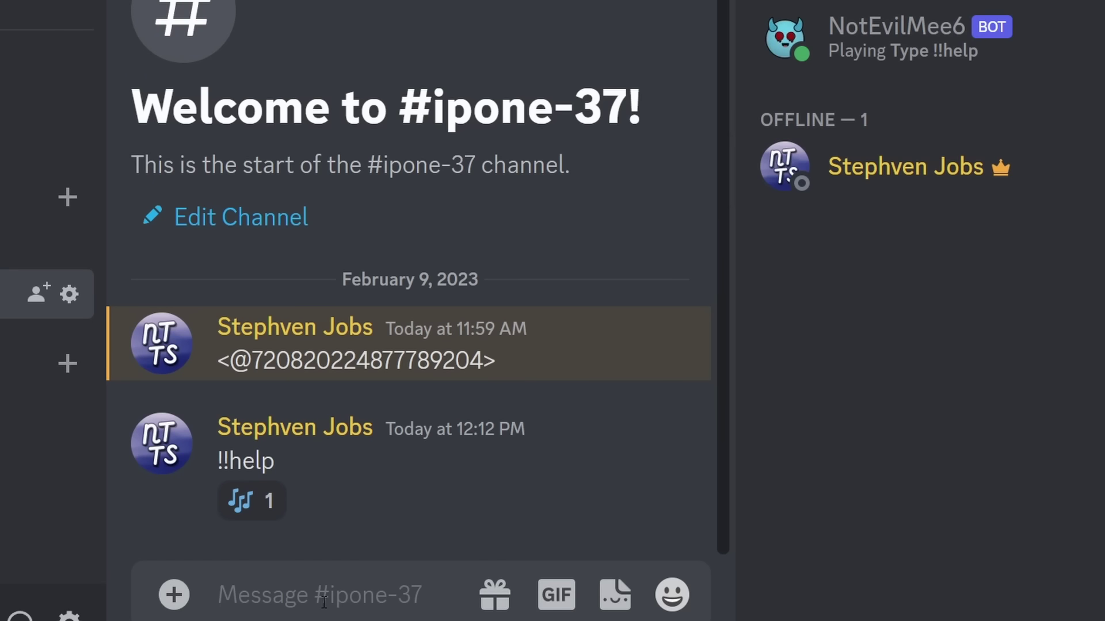
text(!!search)
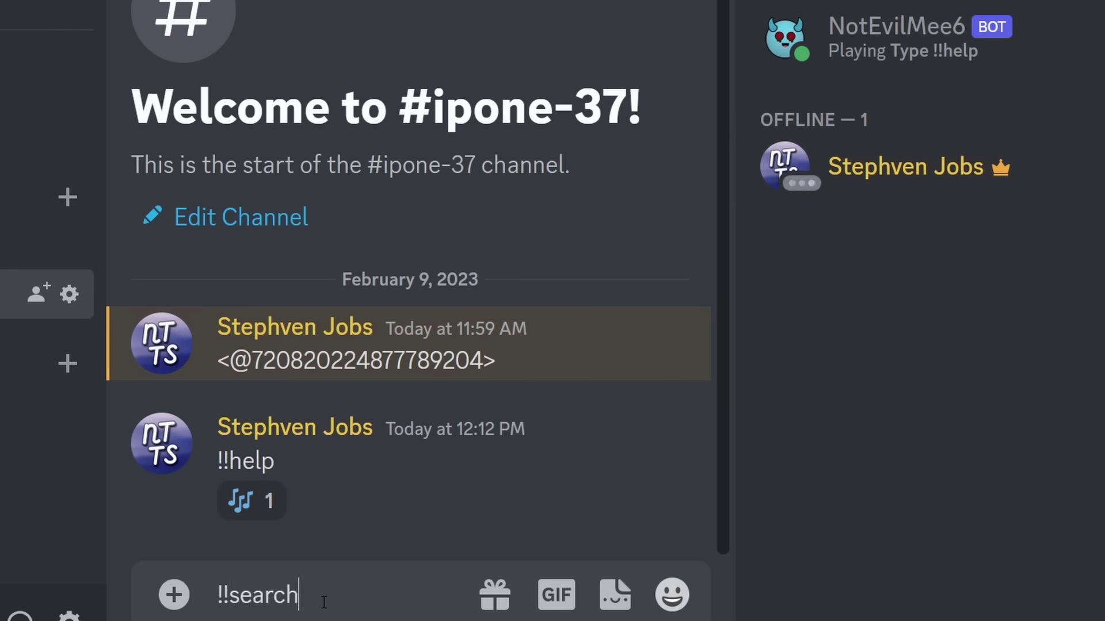
text( no text to spe)
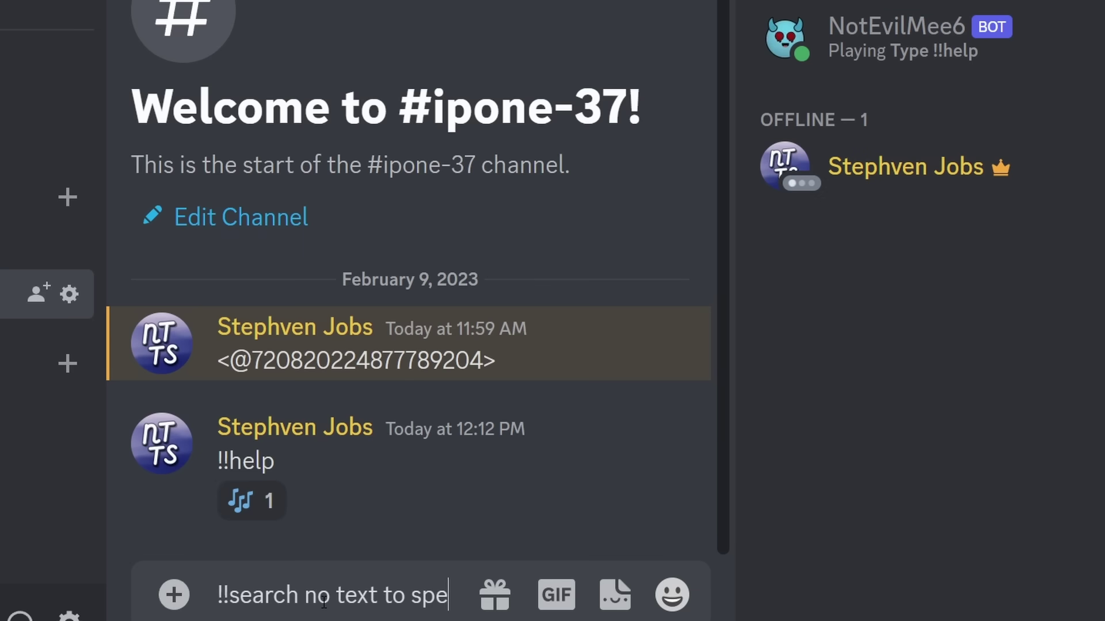
text(ech)
key(Return)
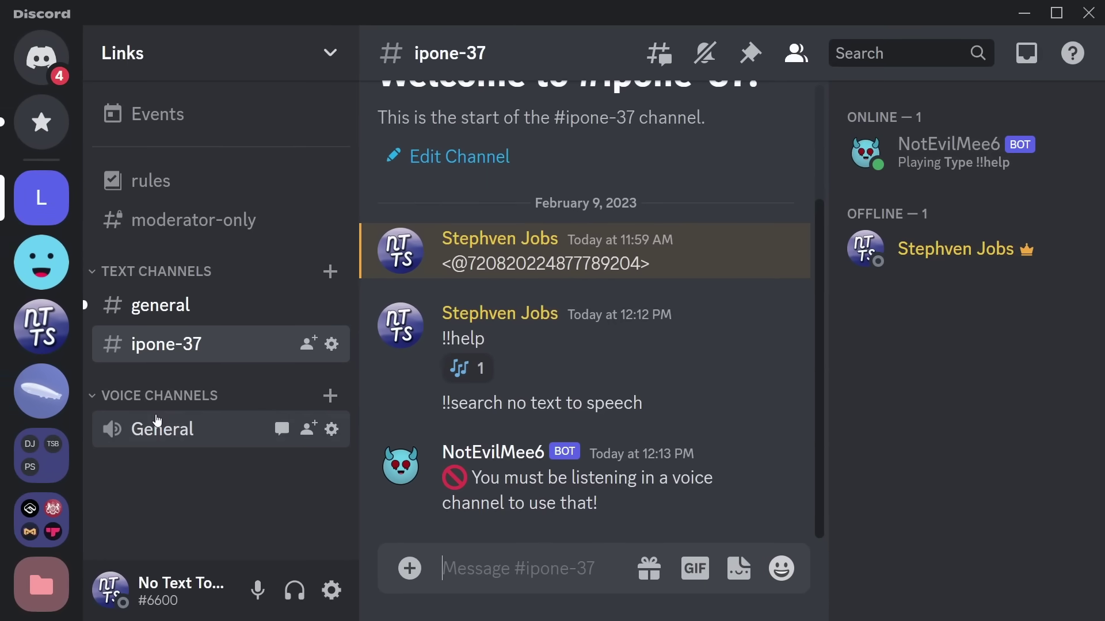
click(157, 425)
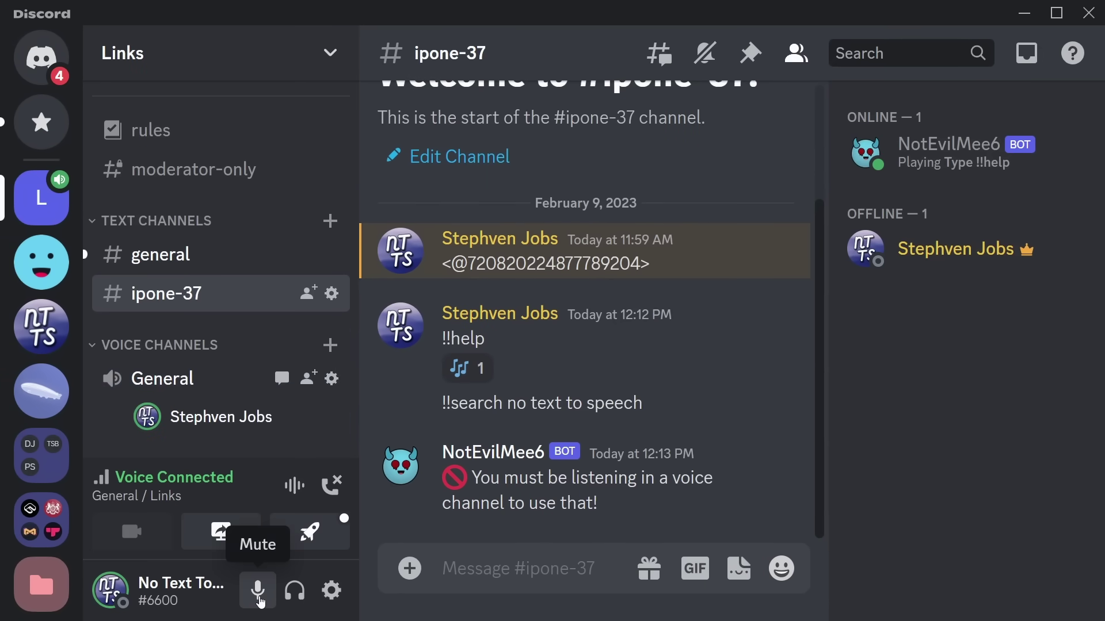
Mute your microphone and resend the copied '!!search no text to speech' command
click(258, 599)
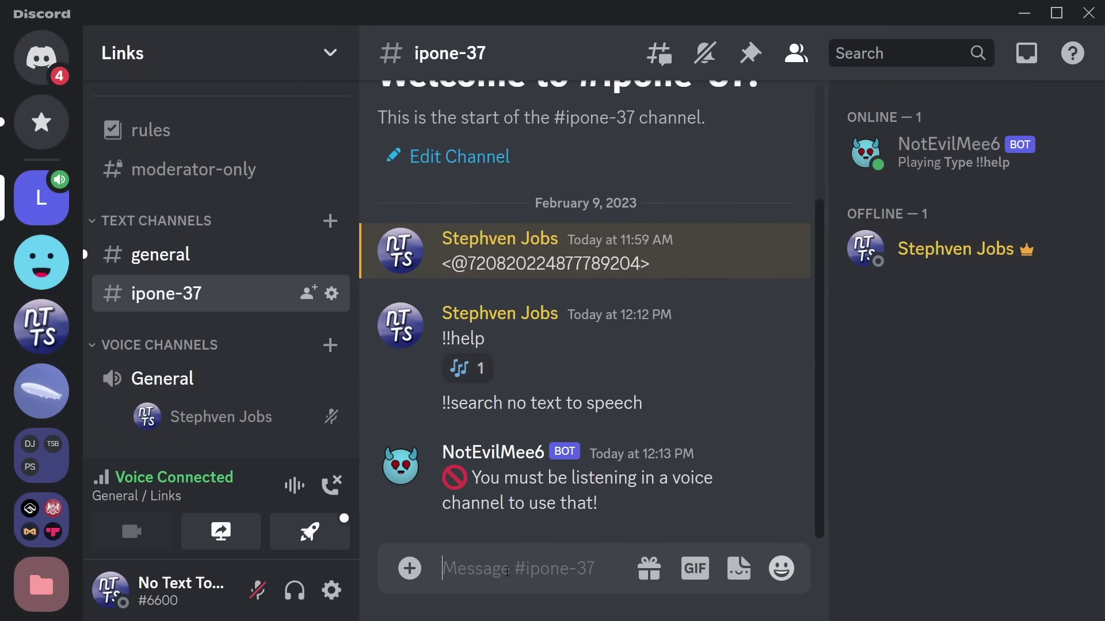
text(!!)
text(s)
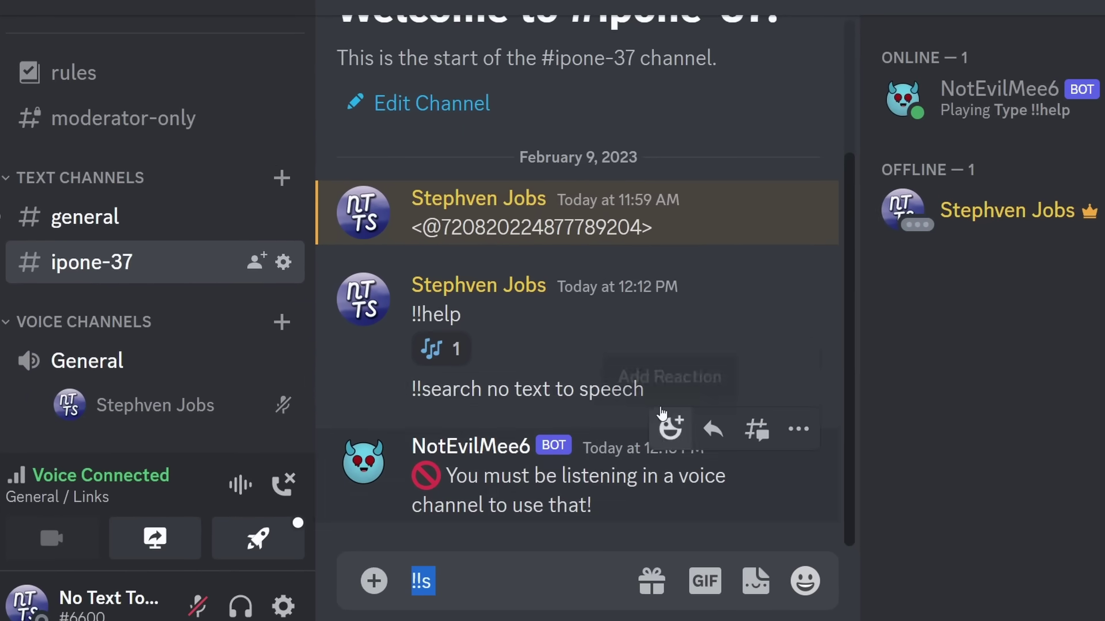
drag(643, 403, 450, 403)
key(ctrl+c)
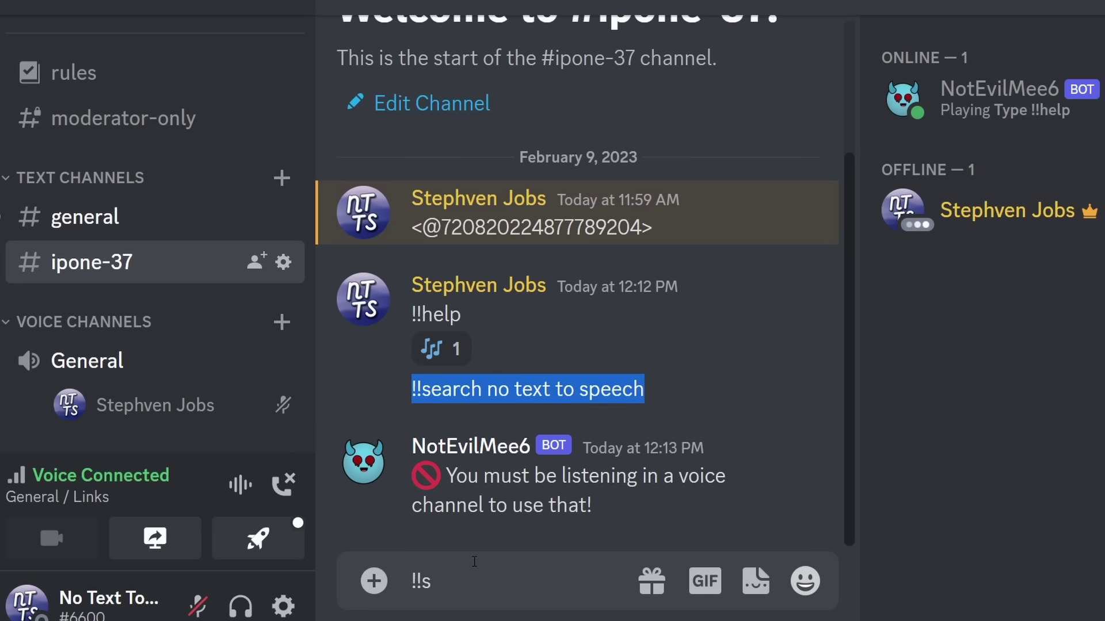
click(472, 581)
key(ctrl+a)
key(ctrl+v)
key(Return)
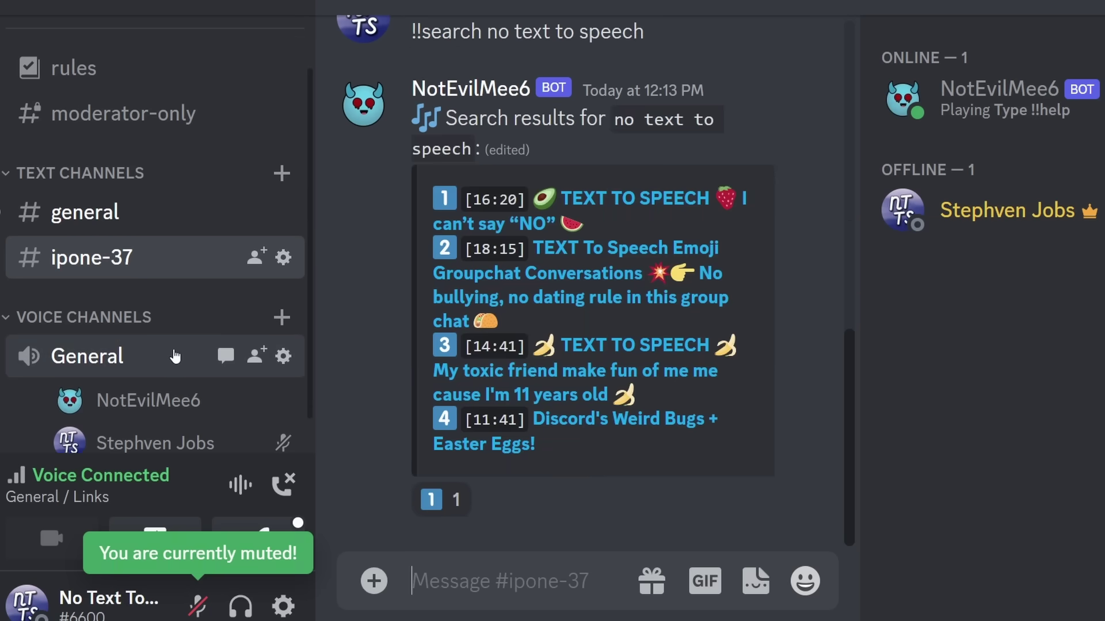
Hide the member list and queue the fourth result, 'Discord's Weird Bugs + Easter Eggs!'
scroll(175, 360, down, 1)
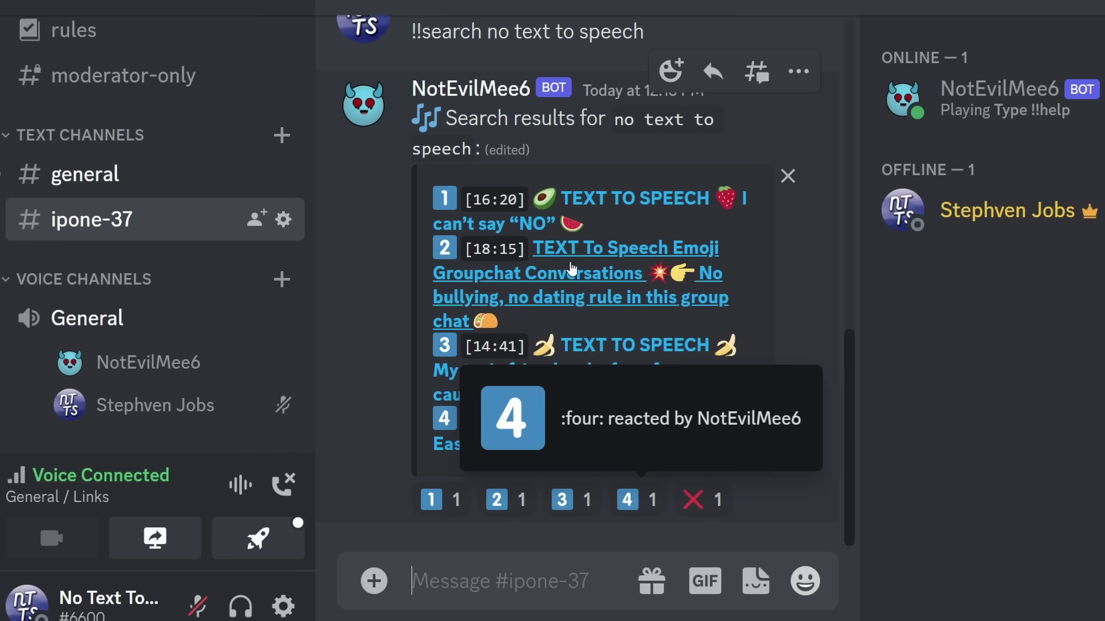
click(822, 2)
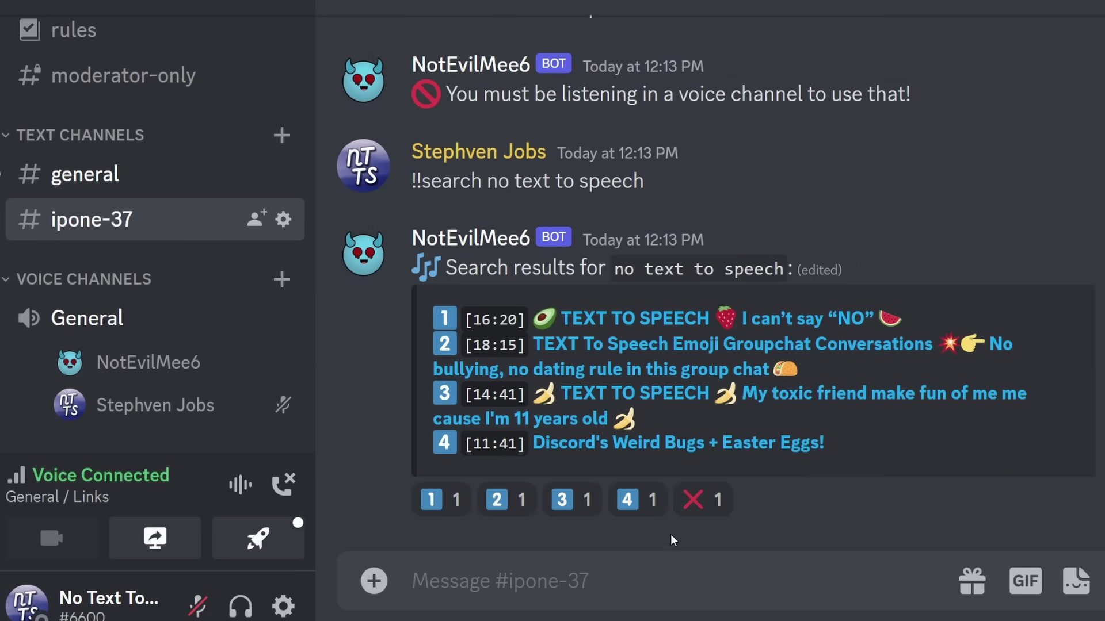
click(633, 500)
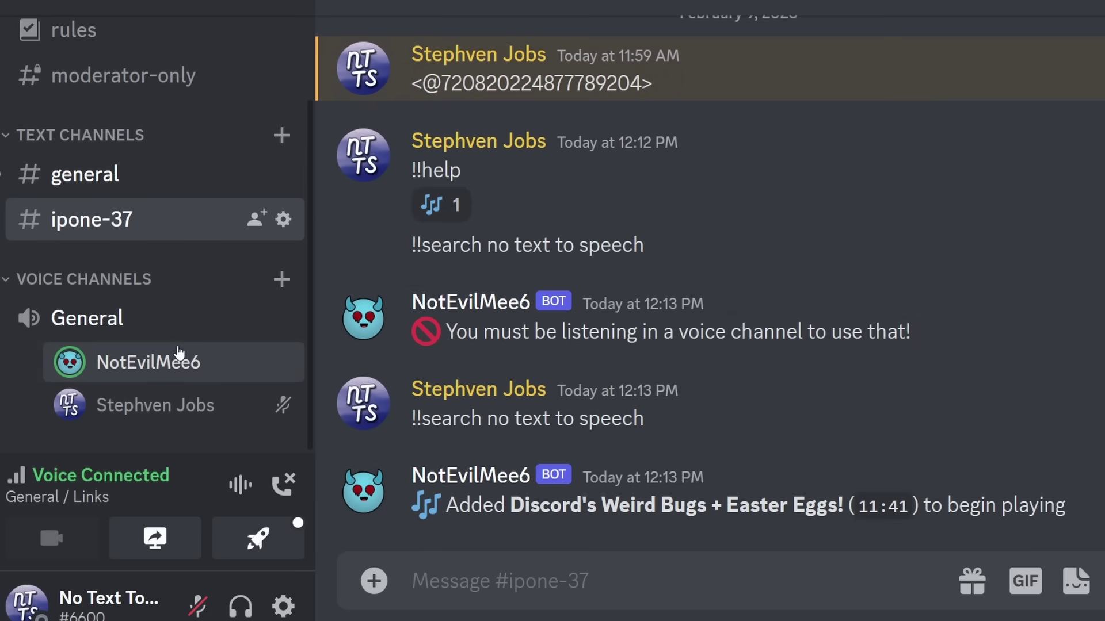
Mute NotEvilMee6 for yourself and send !!np to show its Now Playing card
right_click(176, 358)
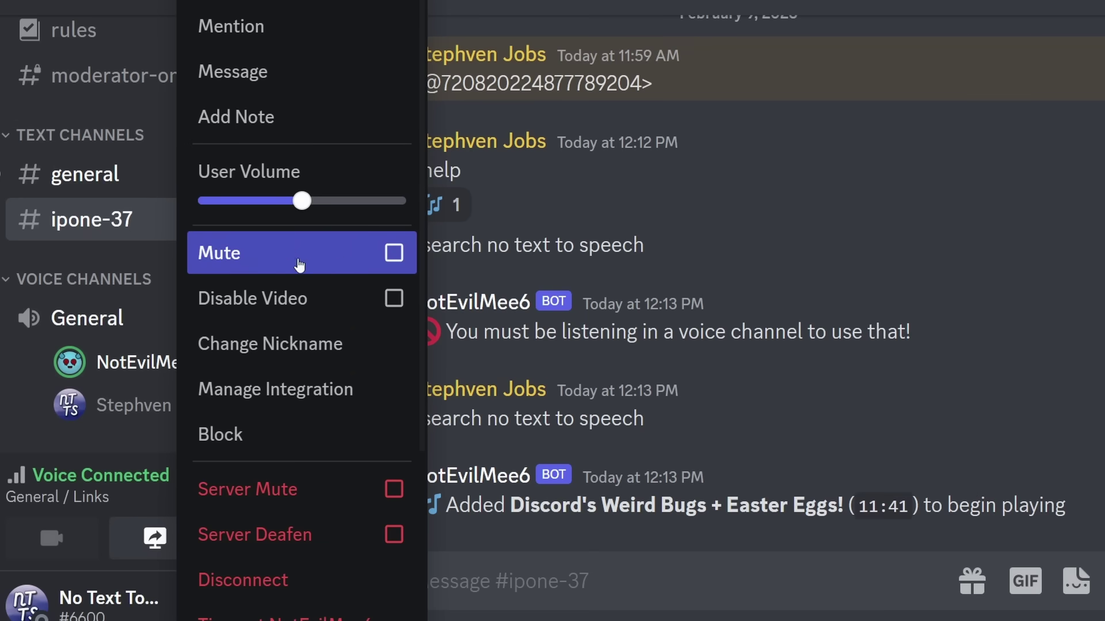
click(313, 261)
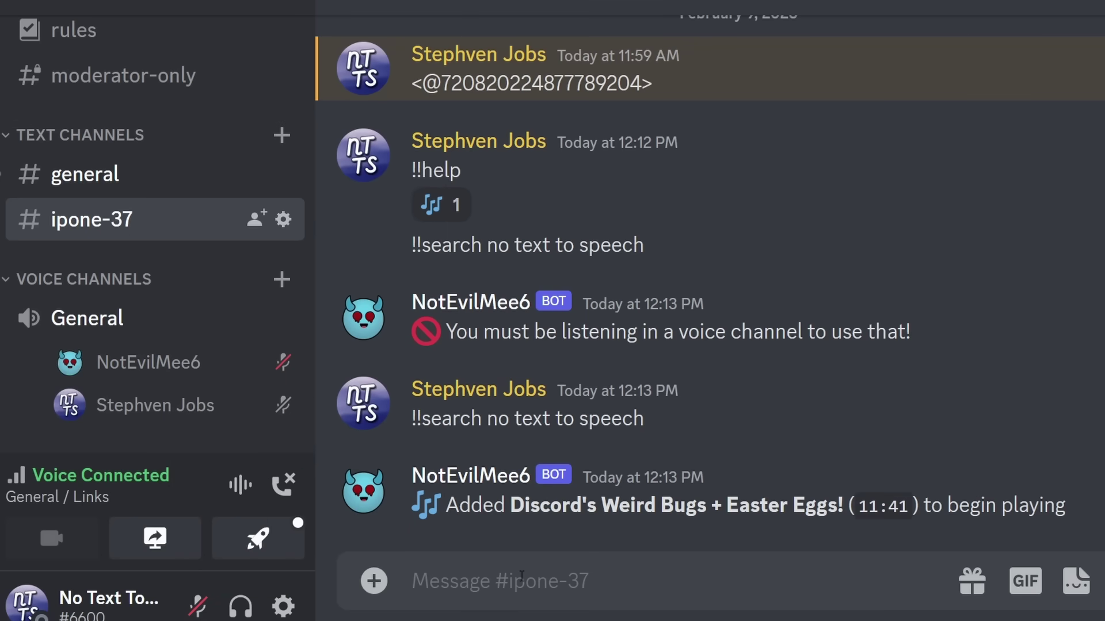
text(!)
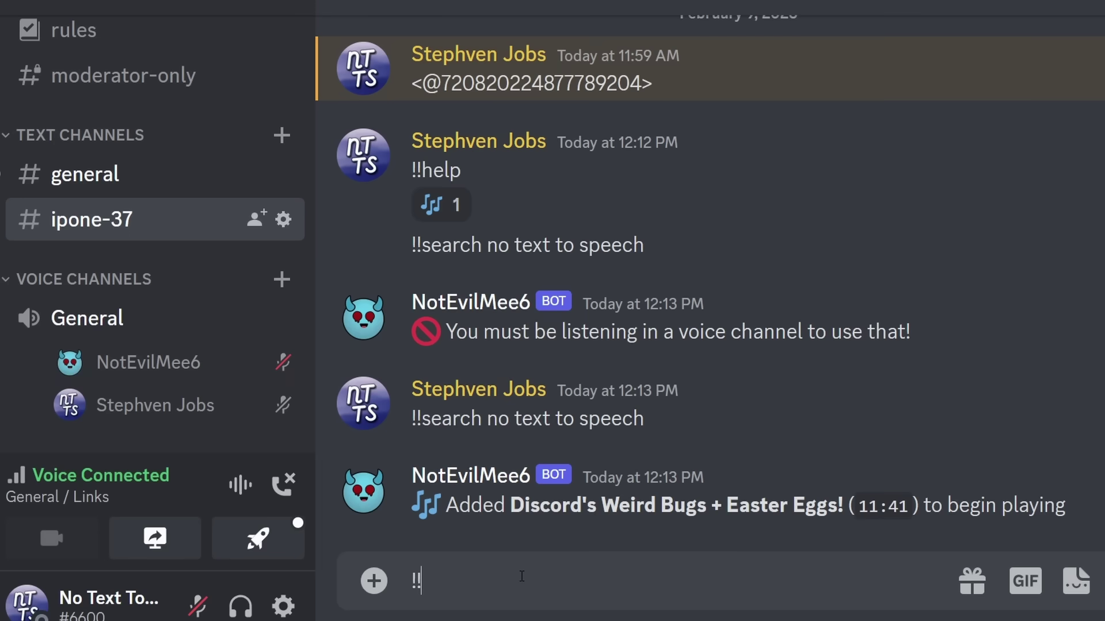
text(!np)
key(Return)
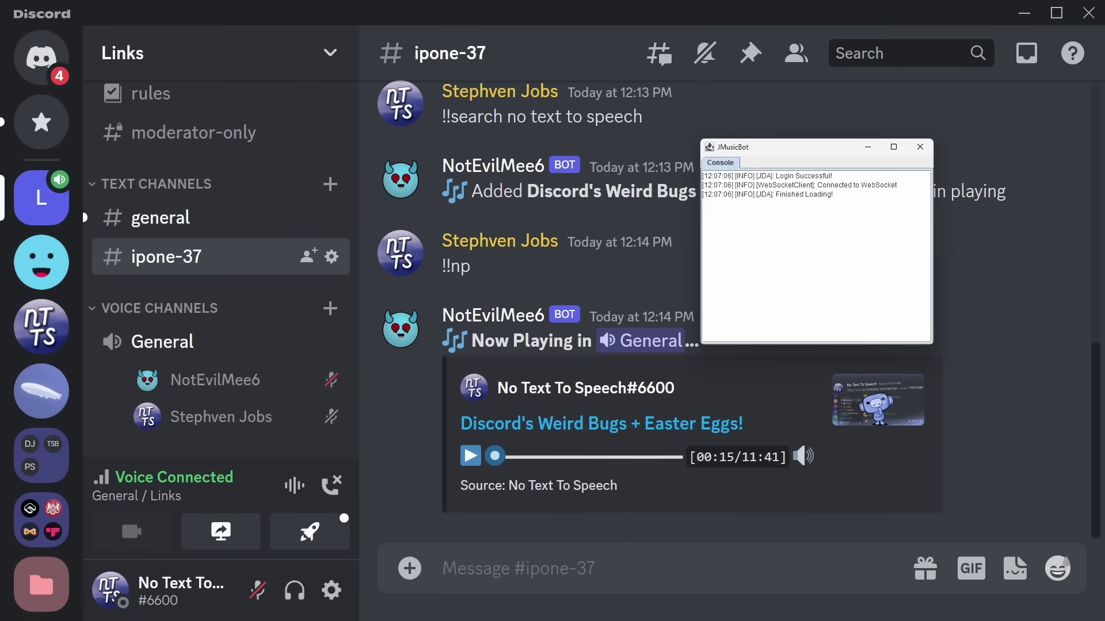
Move the JMusicBot console window aside and close it to take NotEvilMee6 offline
drag(782, 142, 598, 174)
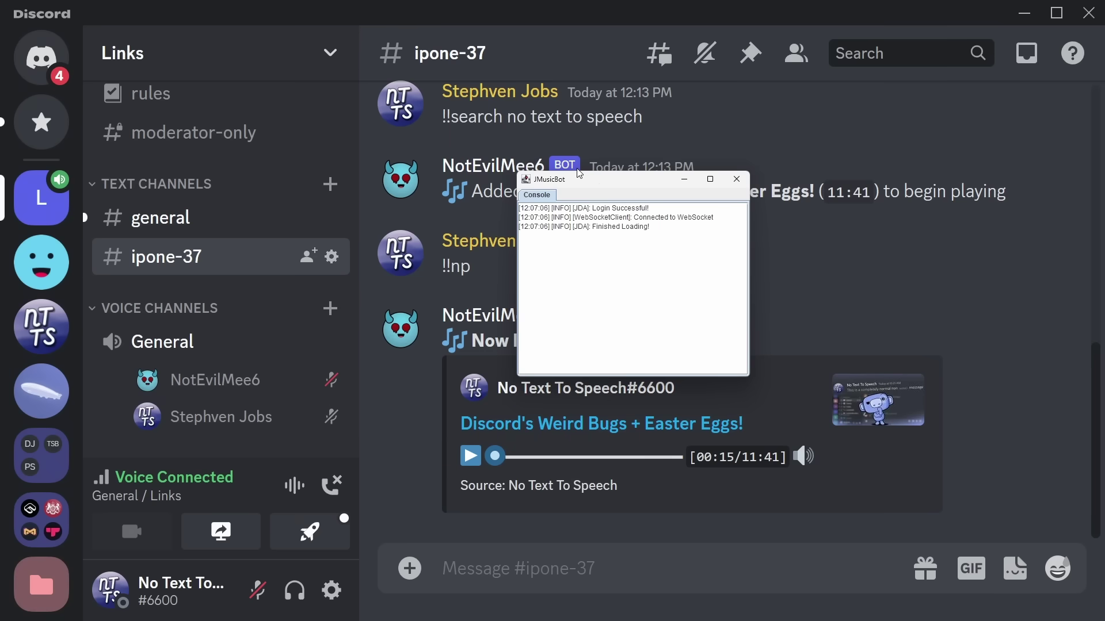
drag(601, 190, 527, 170)
key(ctrl+u)
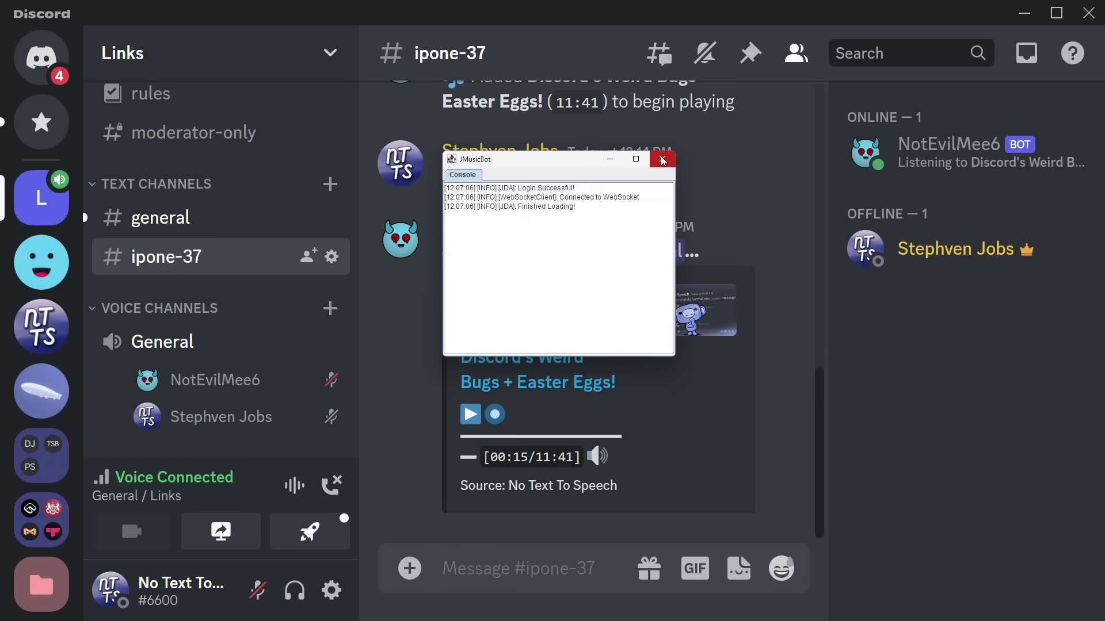
click(662, 160)
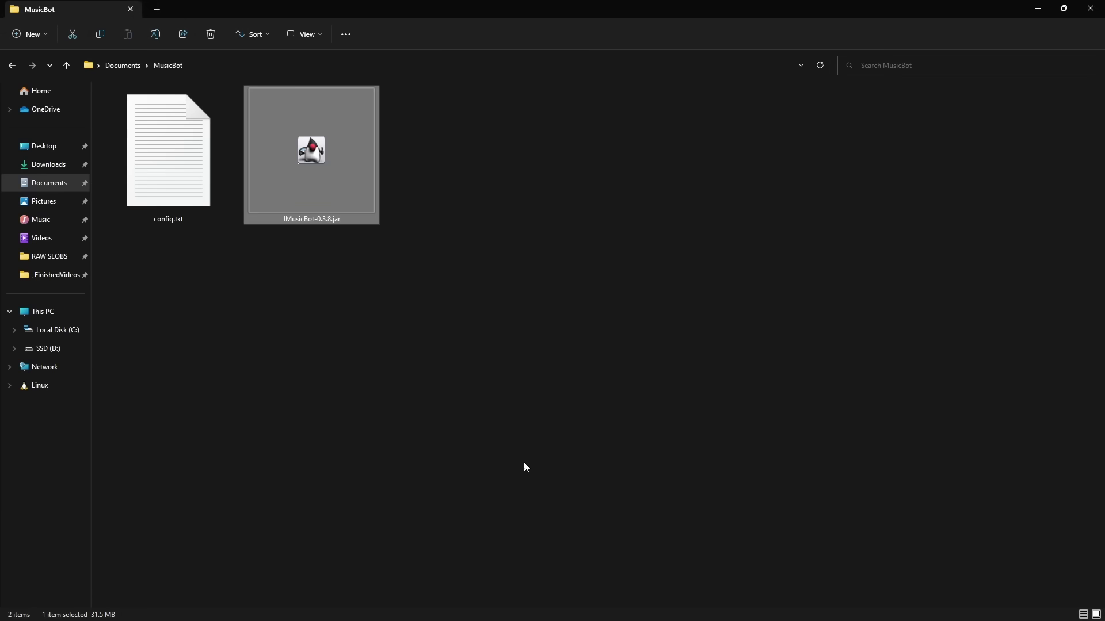
Relaunch JMusicBot-0.3.8.jar from the MusicBot folder, then close its console again
click(303, 242)
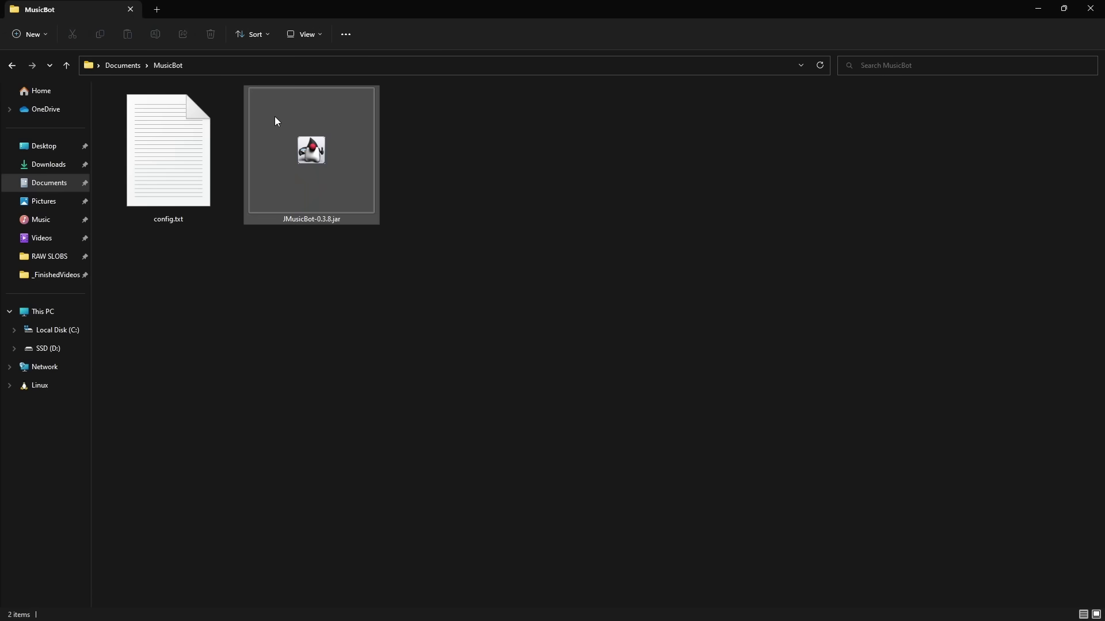
click(274, 120)
click(1038, 12)
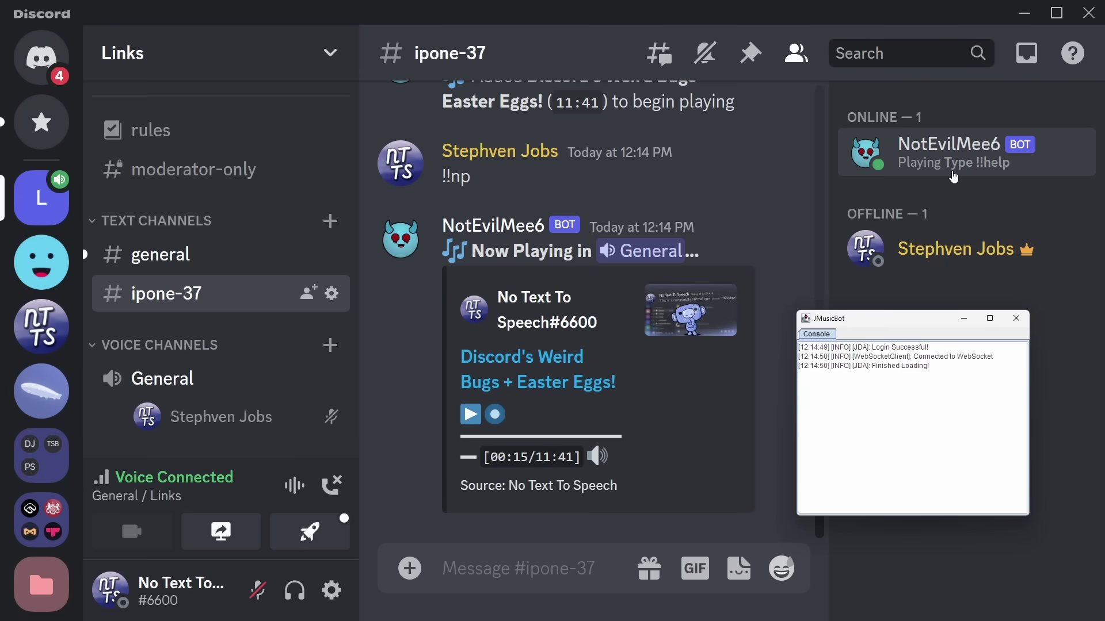
click(1016, 319)
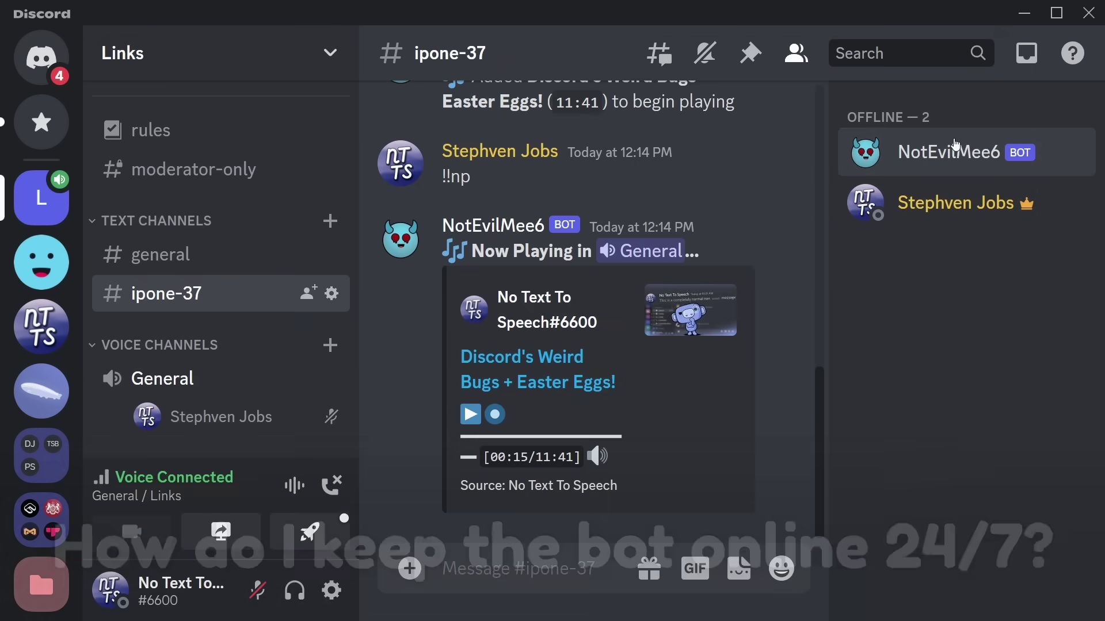
View the offline NotEvilMee6 profile card, then minimize Discord to reveal the Hosting docs
click(953, 156)
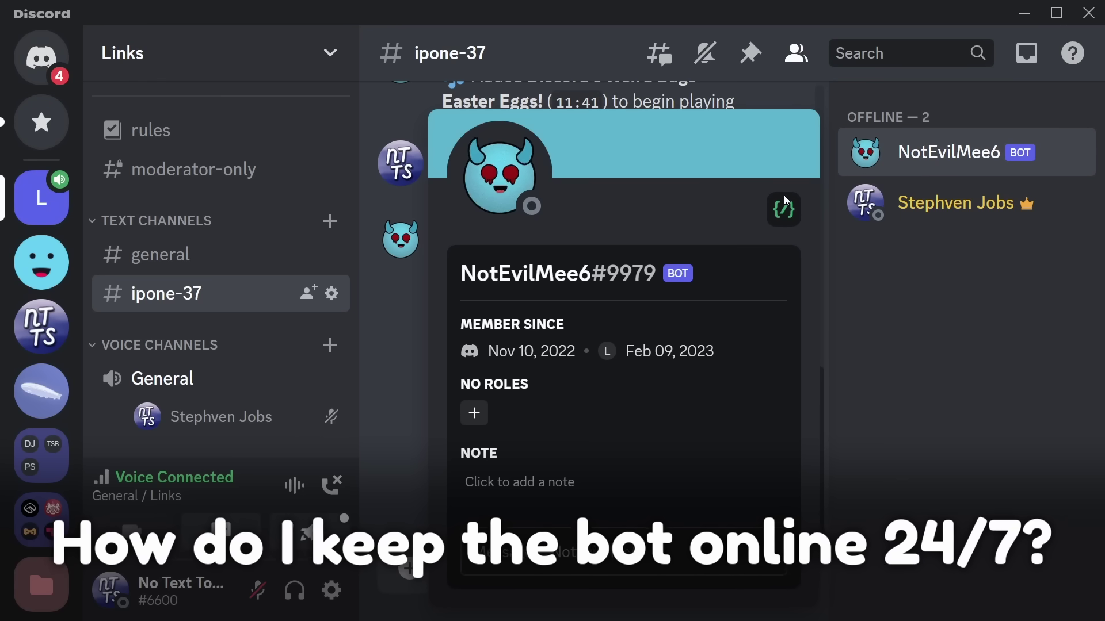
click(905, 5)
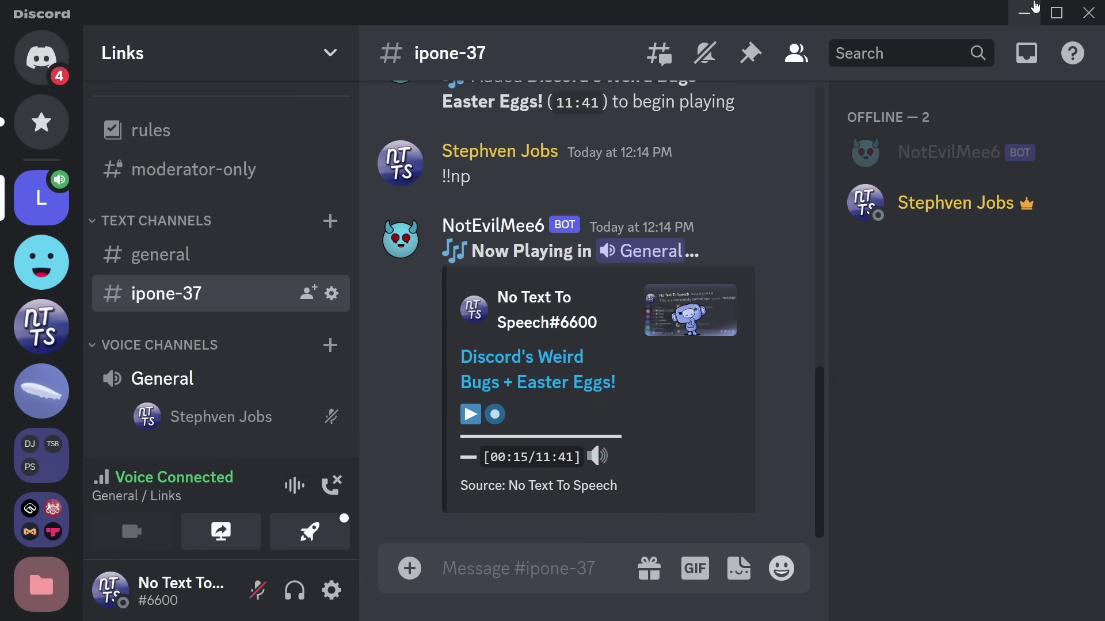
click(1029, 12)
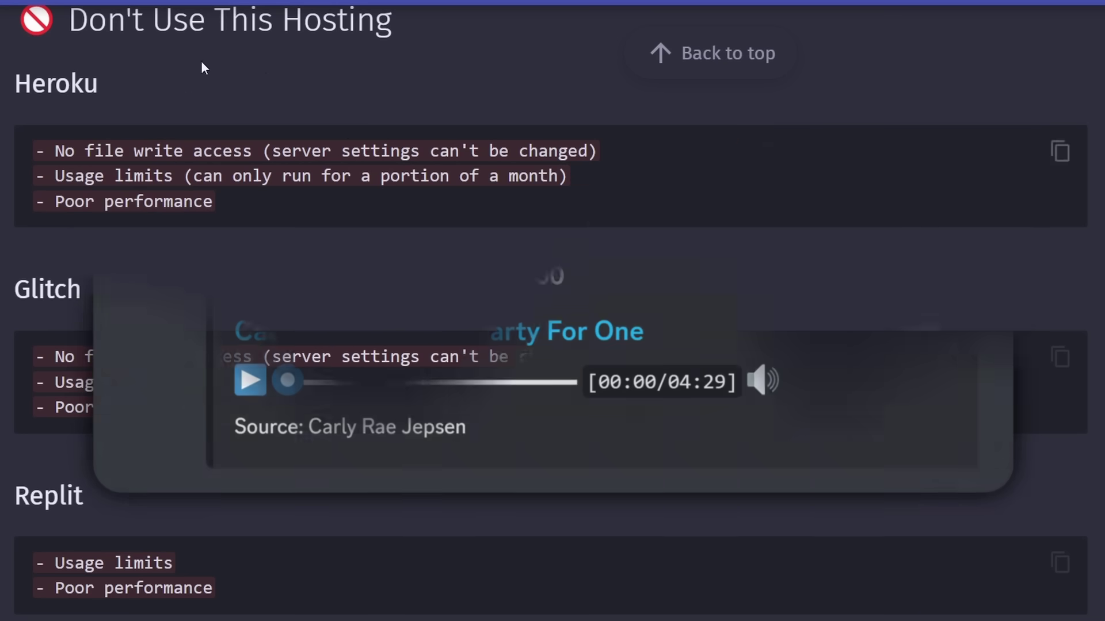
Highlight Heroku's usage-limit and poor-performance drawbacks, then scroll to the Online Hosting list
drag(222, 206, 47, 179)
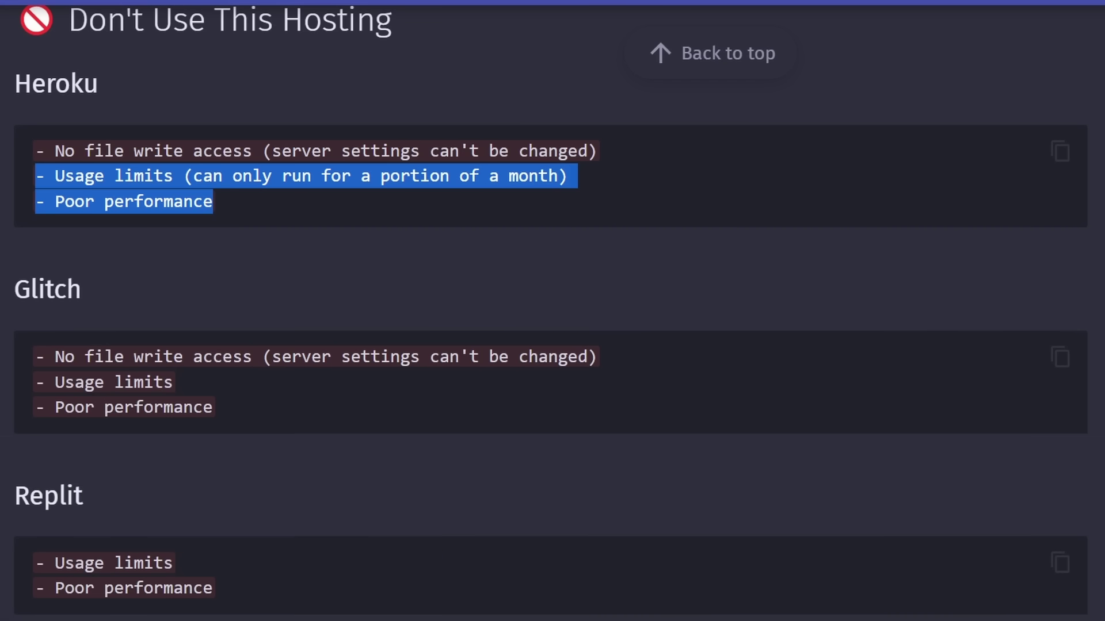
scroll(503, 371, up, 10)
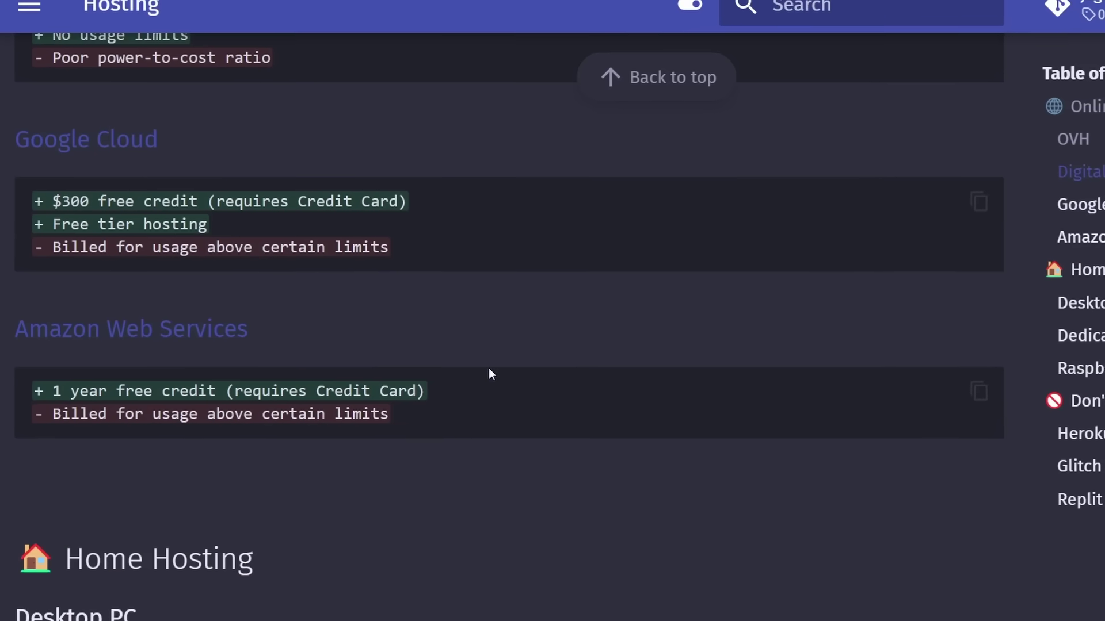
scroll(488, 375, up, 5)
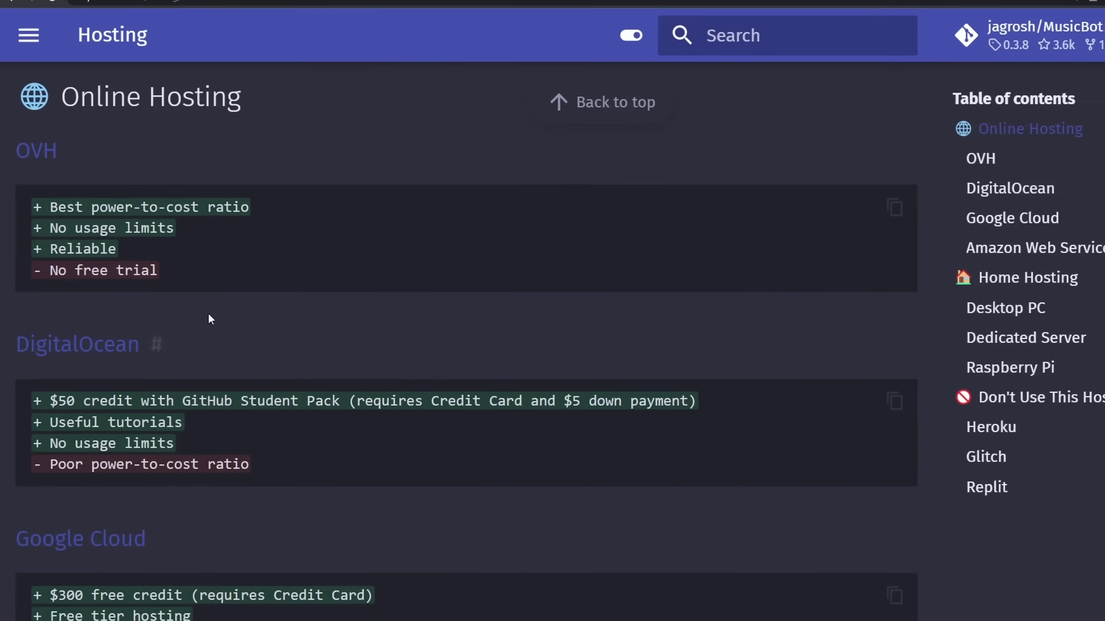
scroll(126, 325, down, 3)
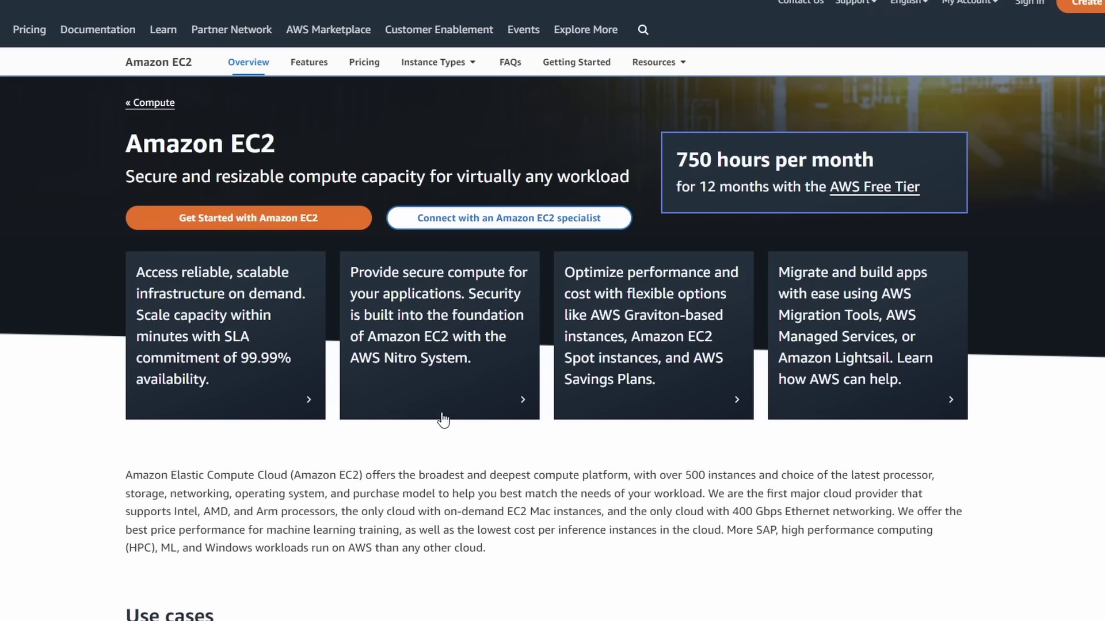
Scroll the Amazon EC2 overview to its free tier of 750 hours monthly for 12 months
scroll(553, 346, down, 2)
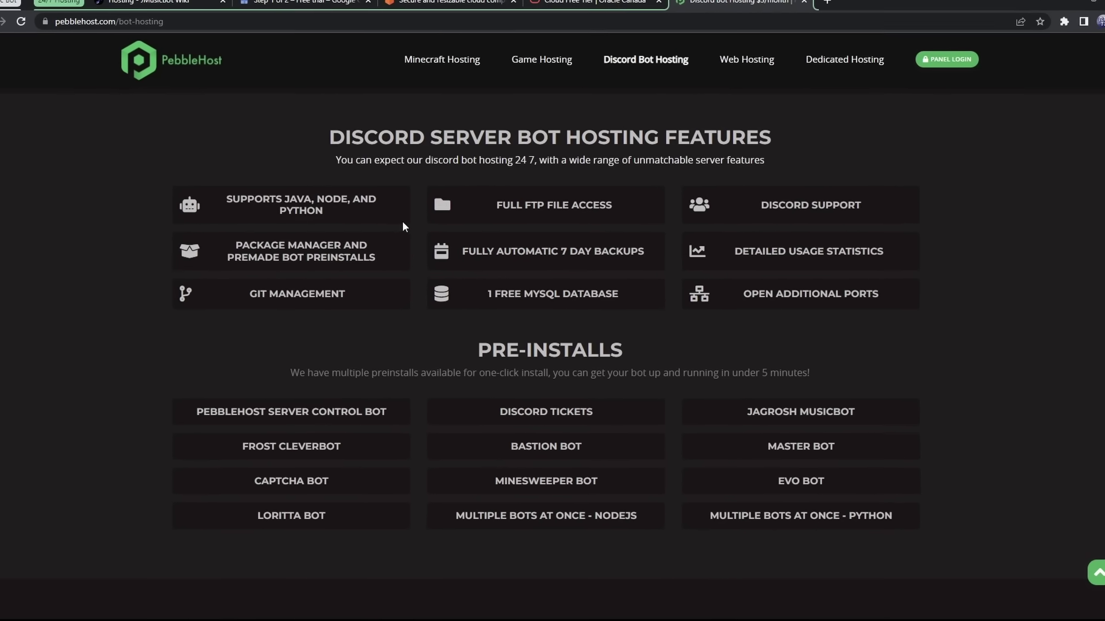
Scroll PebbleHost's $3.00/month bot plan to its features and JAGROSH MUSICBOT pre-install
scroll(606, 452, up, 8)
scroll(771, 468, down, 6)
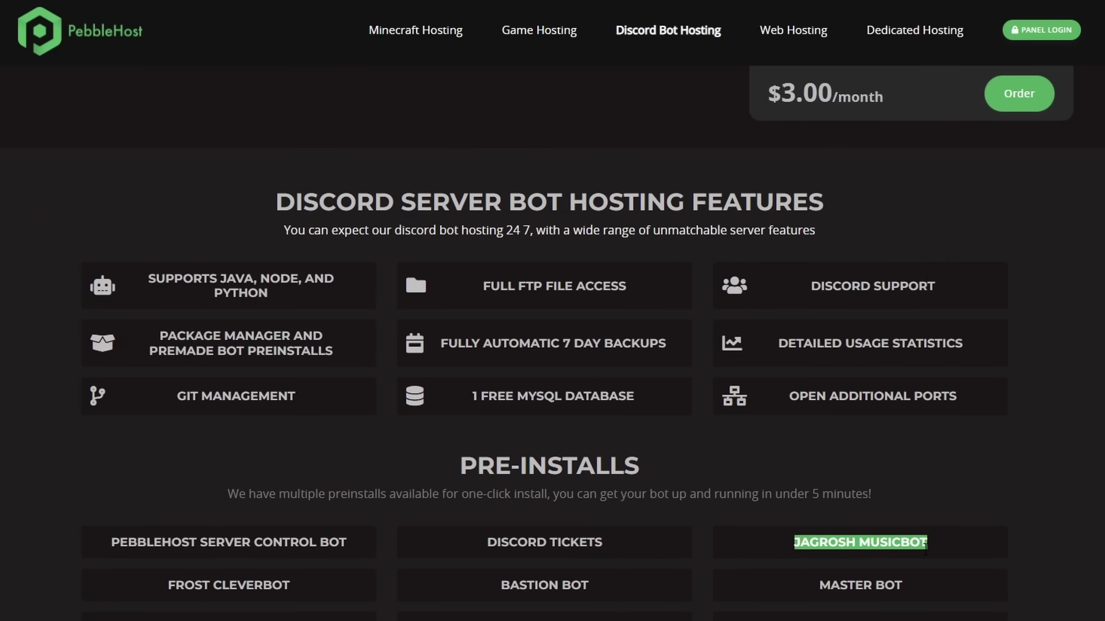
scroll(884, 550, up, 4)
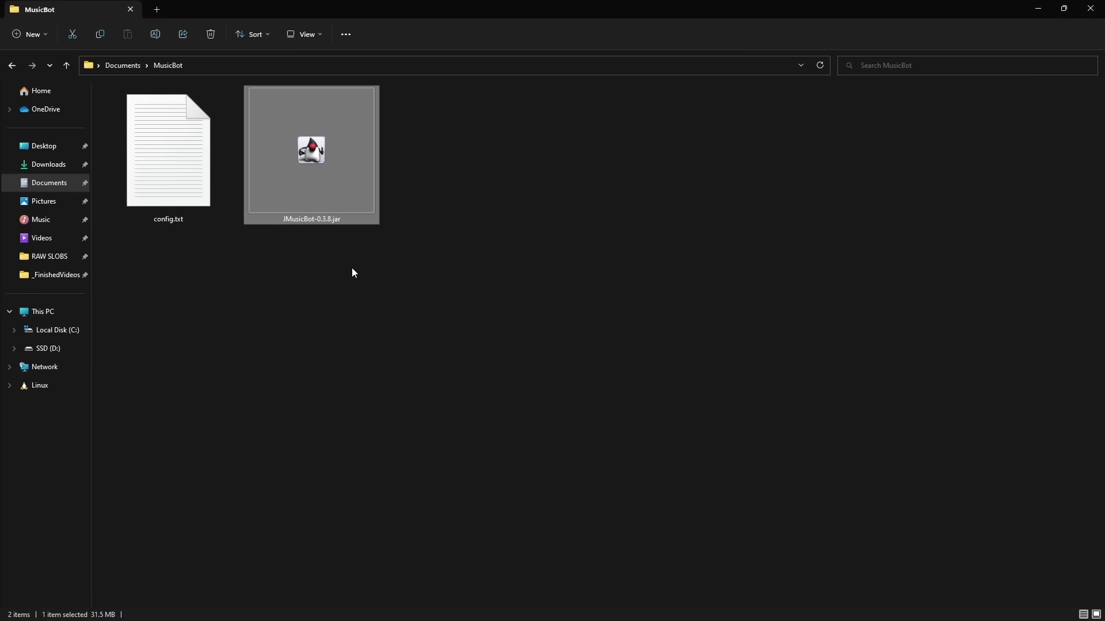
Relaunch JMusicBot-0.3.8.jar from the Documents MusicBot folder to bring the bot back online
double_click(336, 193)
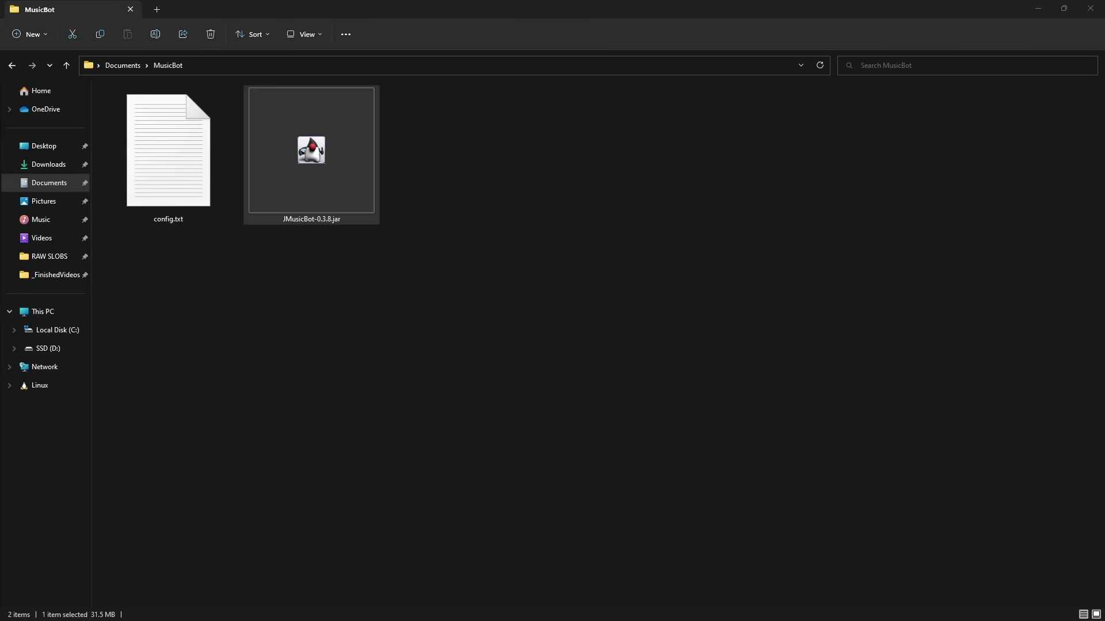